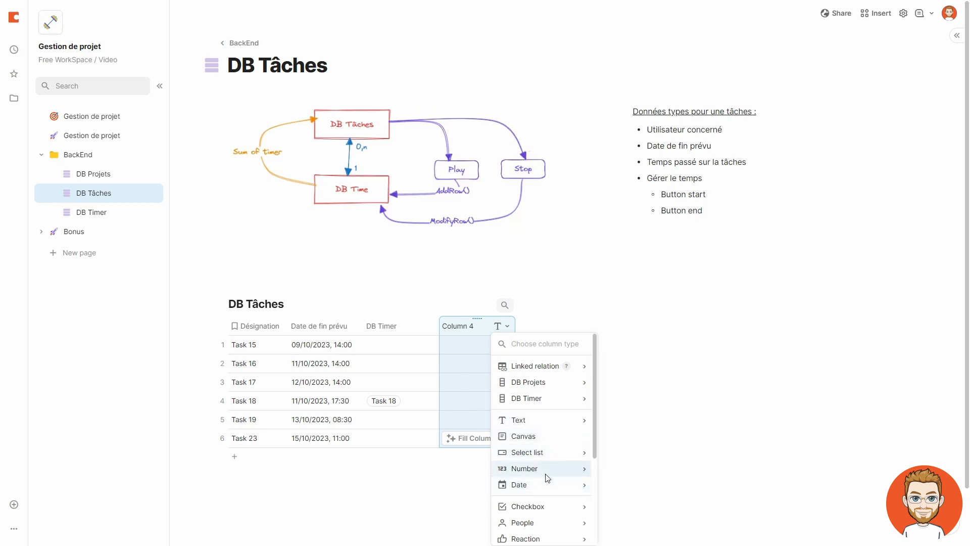
Step: Turn Column 4 of the DB Tâches table into a Button column
scroll(547, 475, "down", 3)
mouse_move(549, 372)
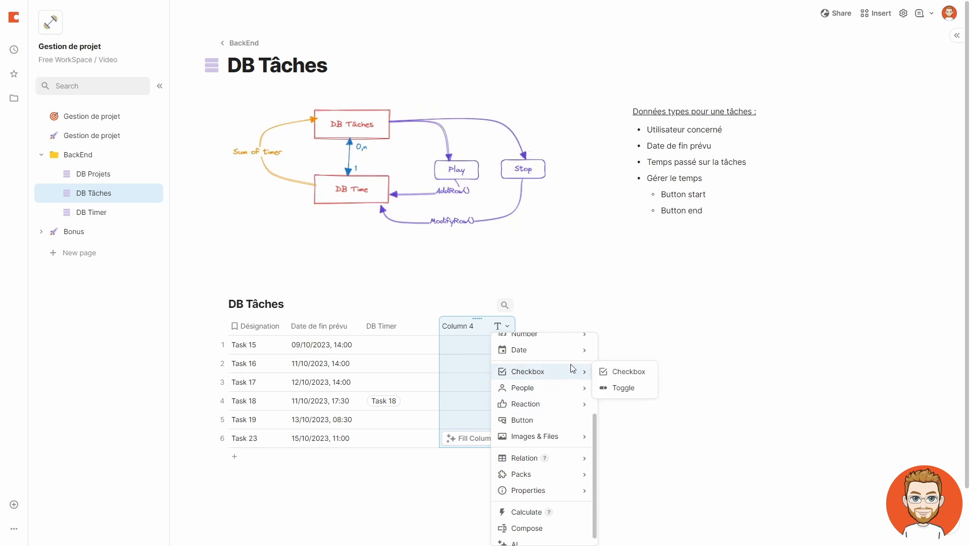
mouse_move(548, 403)
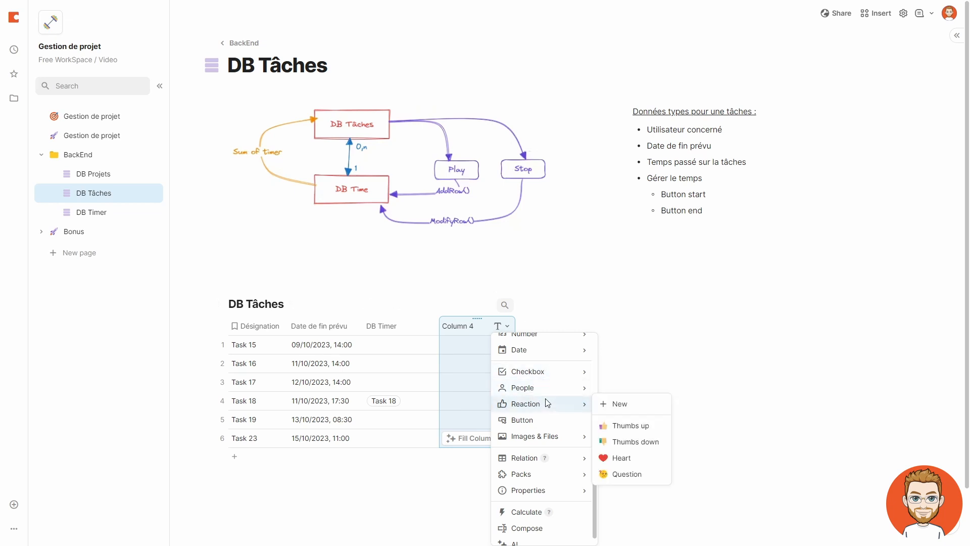
scroll(554, 465, "down", 1)
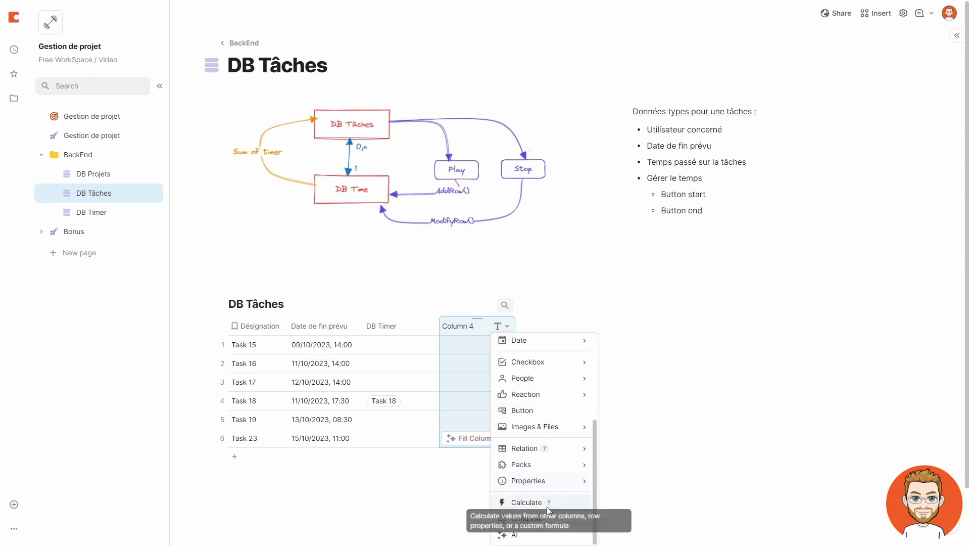
mouse_move(540, 475)
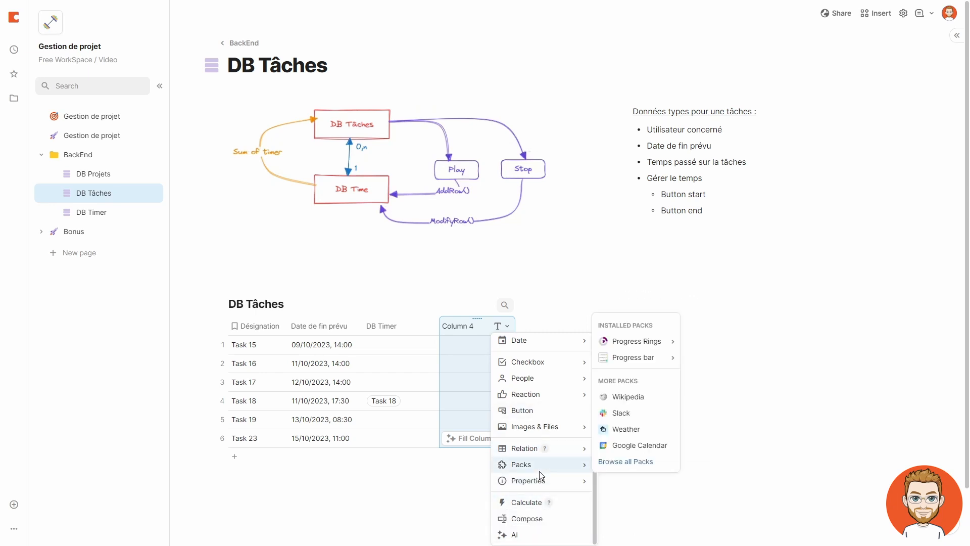
left_click(543, 410)
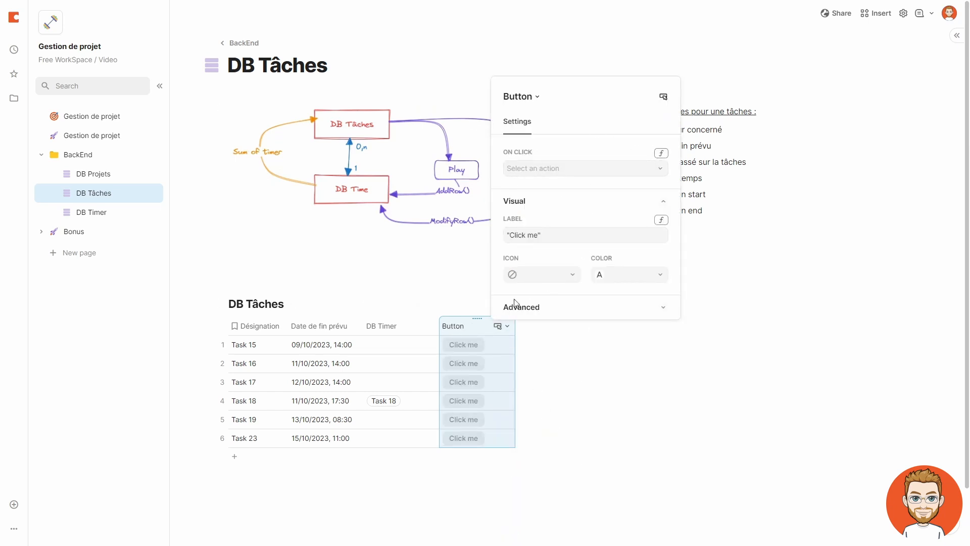
Step: Set the button's action to Add row with DB Timer as the target table
left_click(651, 308)
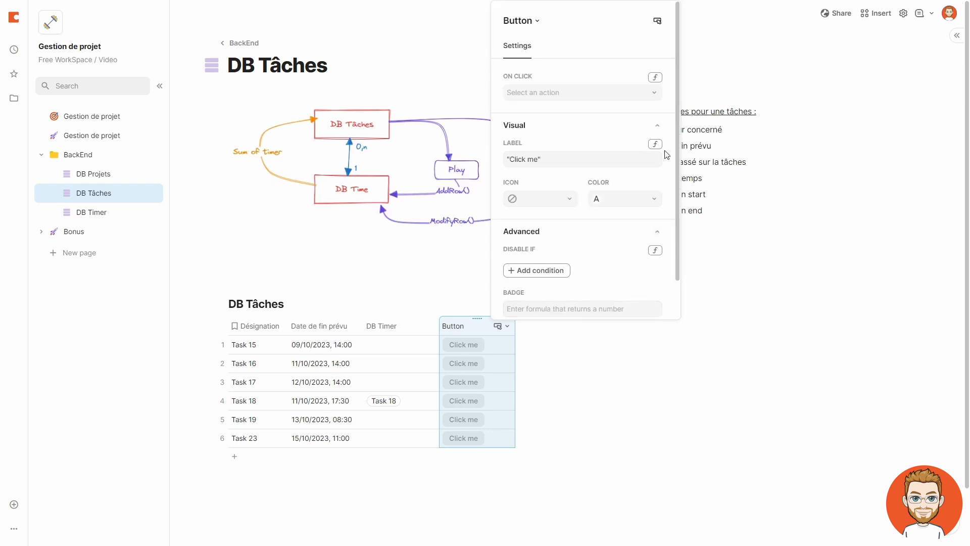
left_click(657, 126)
left_click(628, 193)
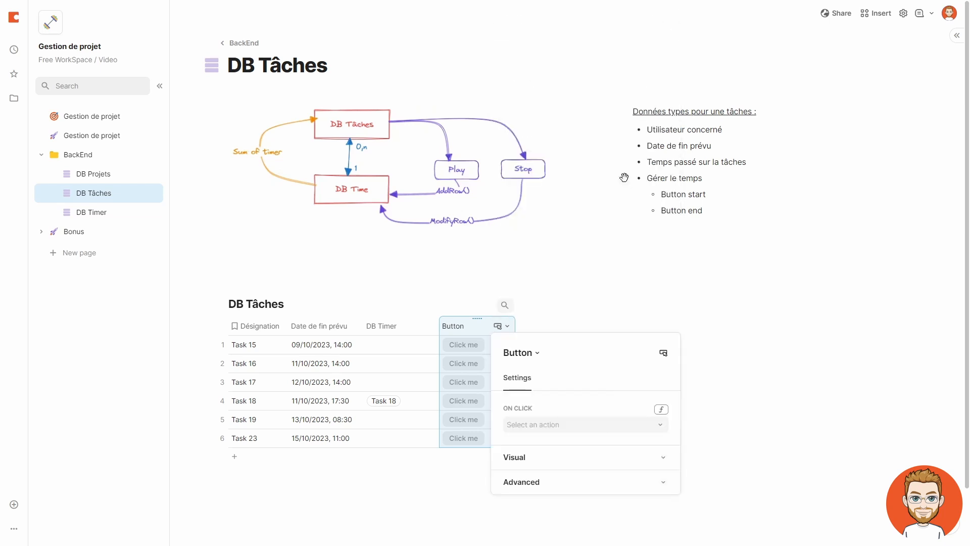
left_click(634, 427)
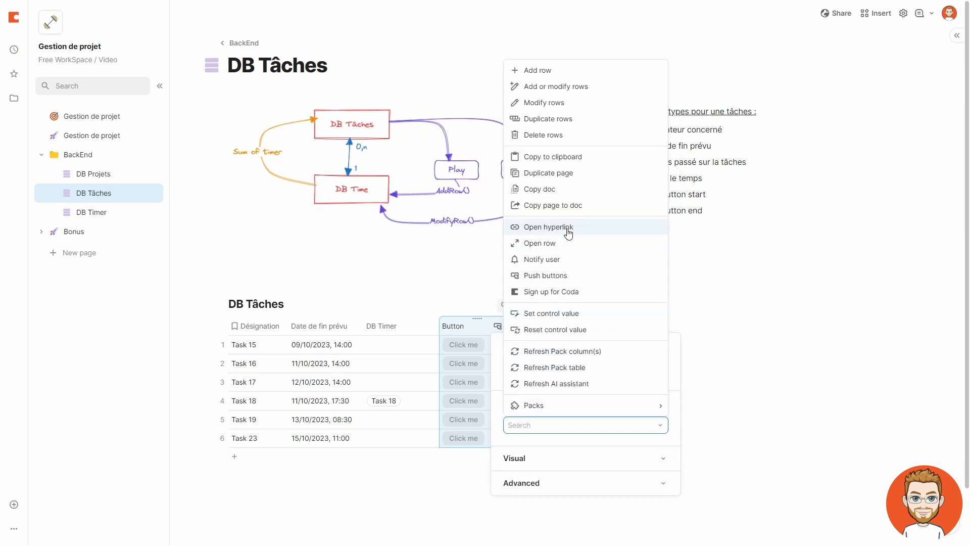
left_click(555, 78)
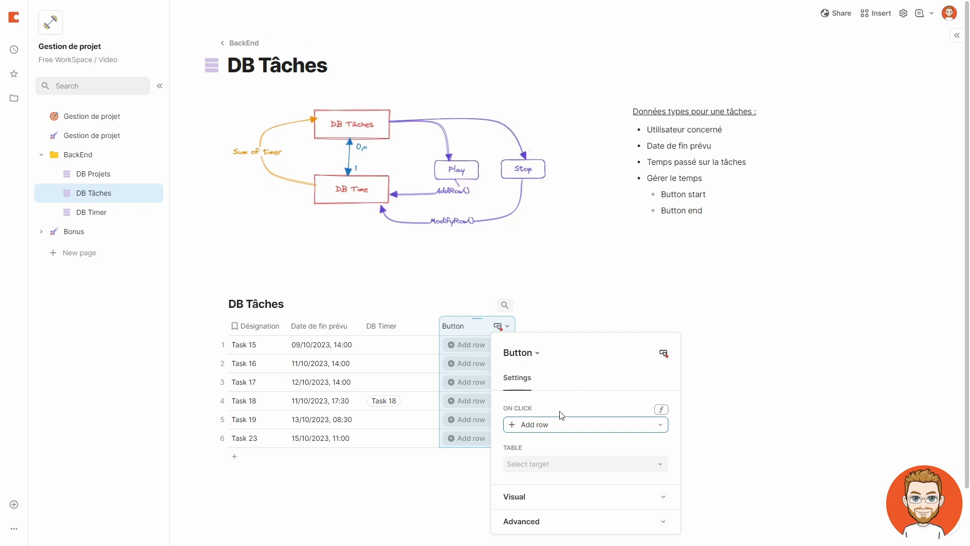
left_click(548, 464)
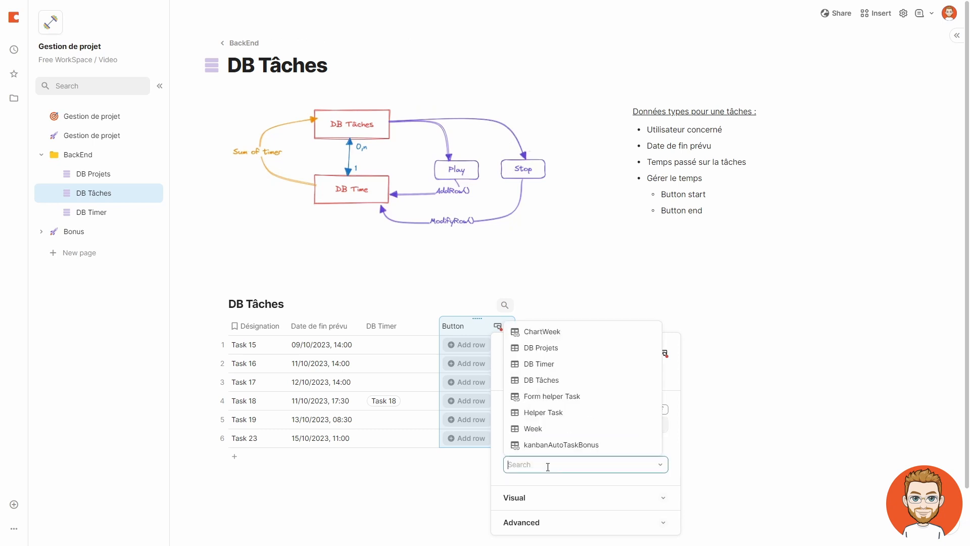
left_click(558, 364)
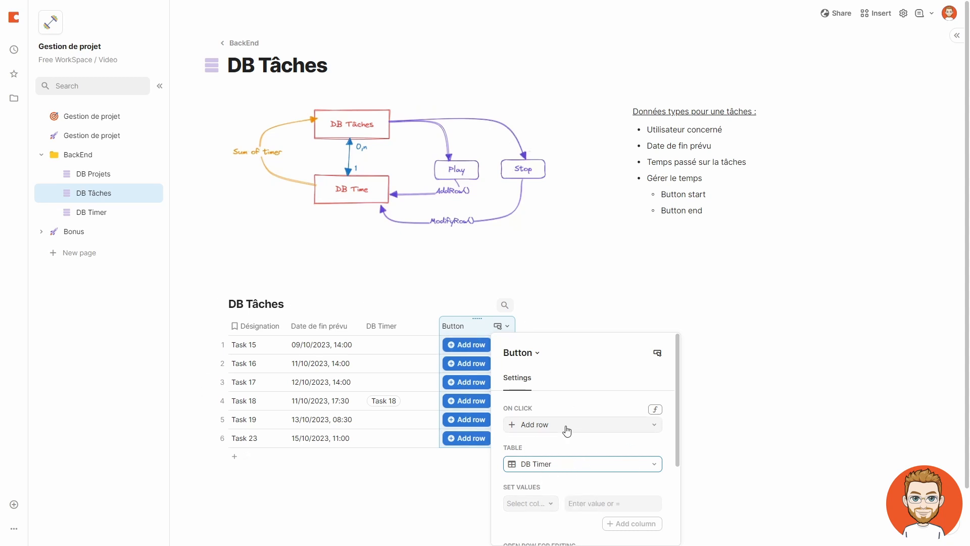
Step: Have the button fill the new row's Tâches column with the formula thisRow
left_click(548, 503)
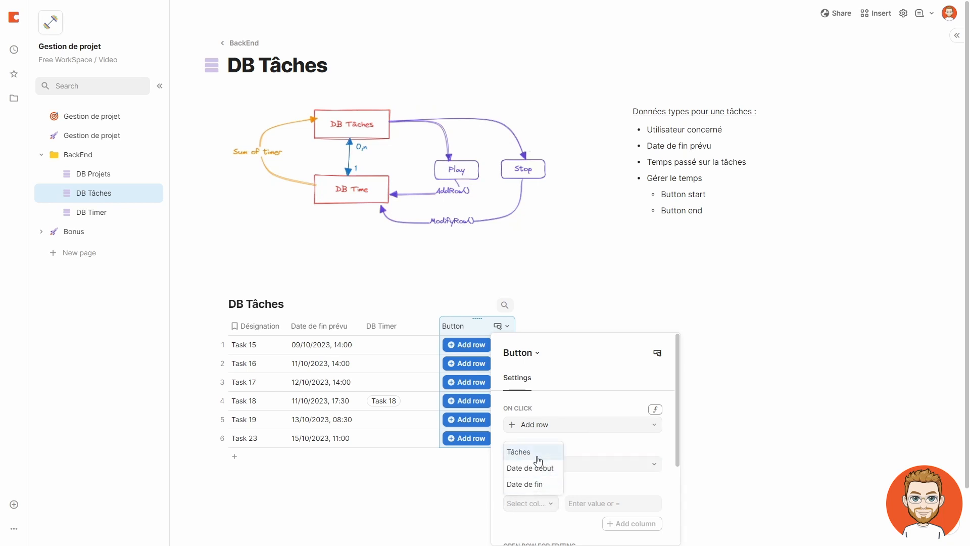
left_click(536, 452)
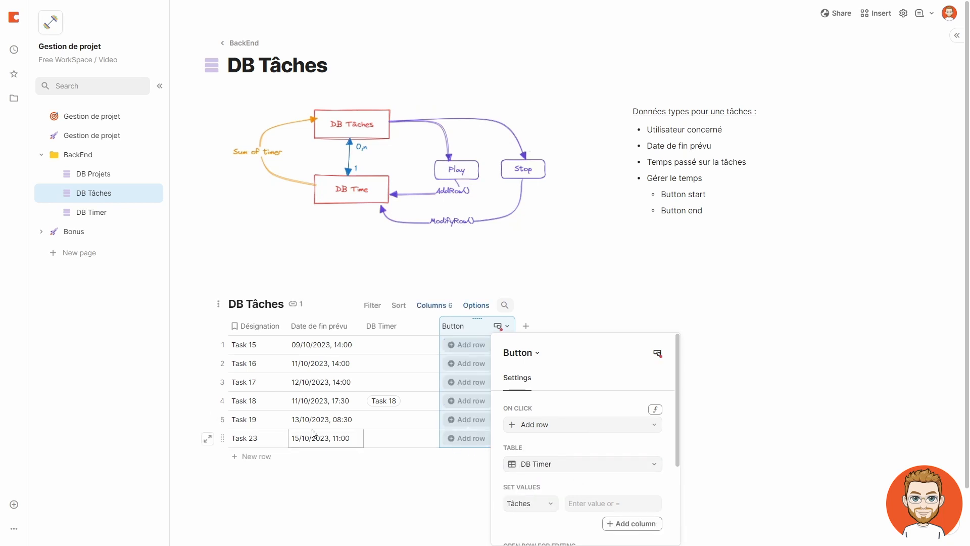
left_click(613, 502)
type("=")
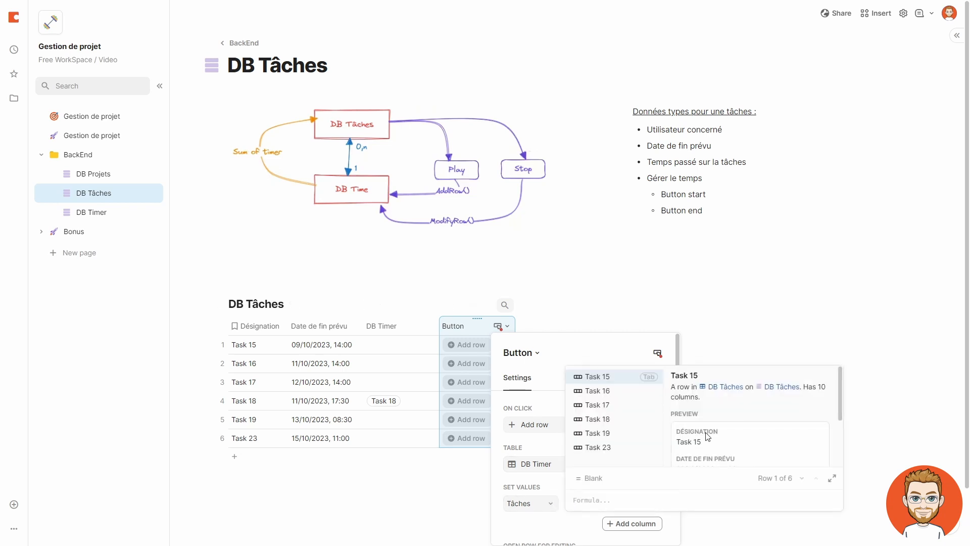
type("this")
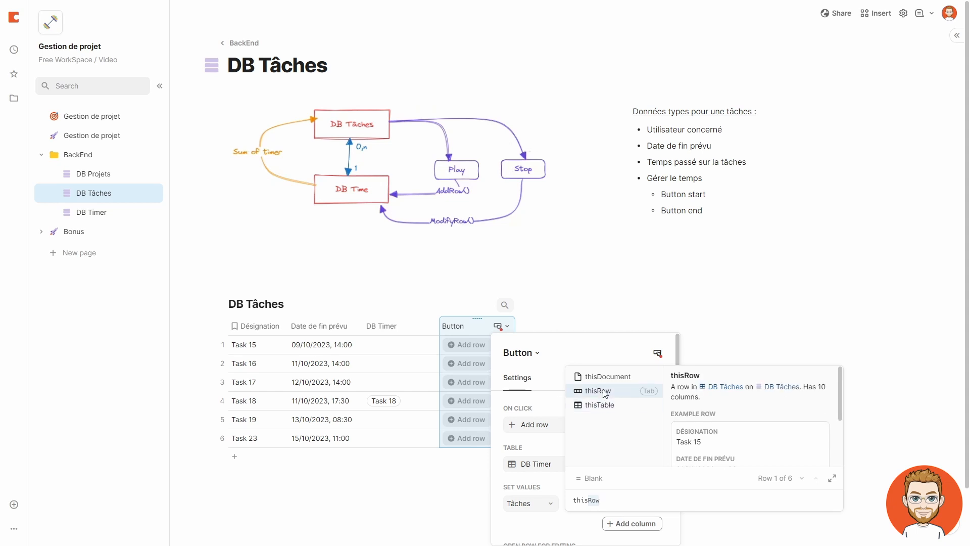
left_click(599, 391)
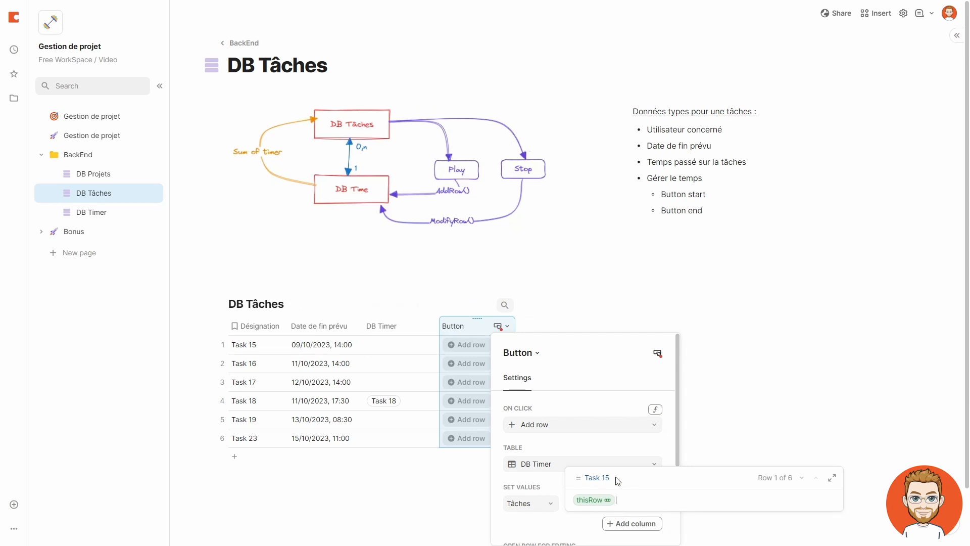
mouse_move(613, 481)
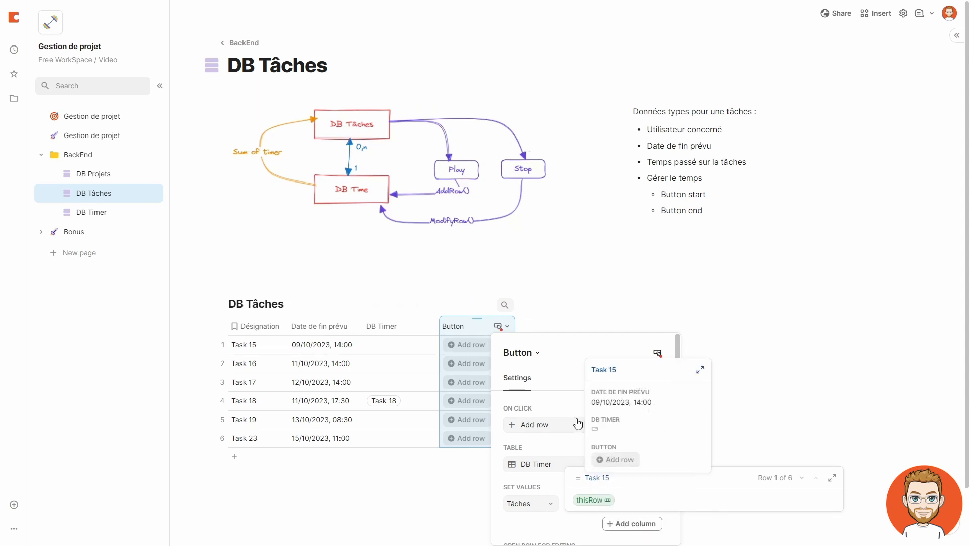
left_click(566, 410)
Step: Clear the button's label text in its visual settings
scroll(558, 481, "down", 3)
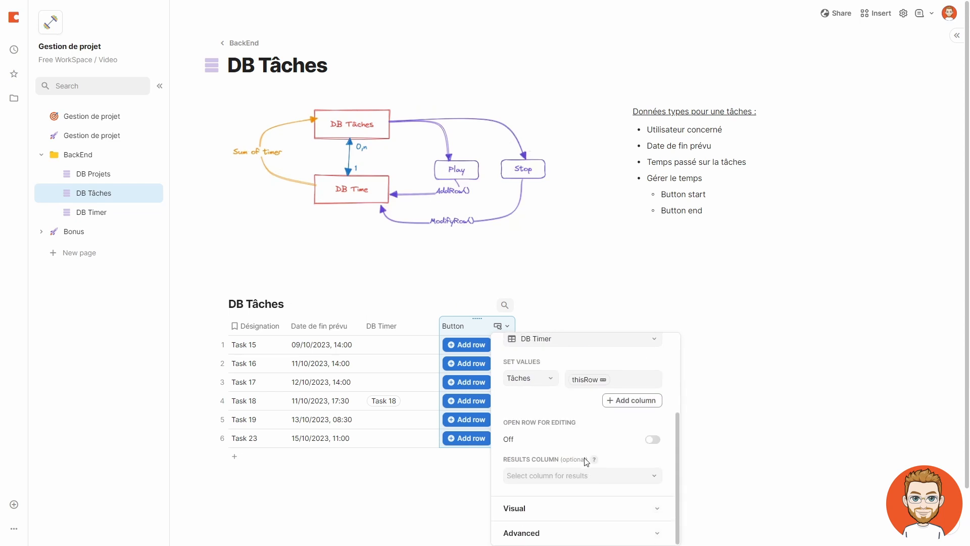
scroll(579, 448, "up", 3)
scroll(541, 422, "down", 4)
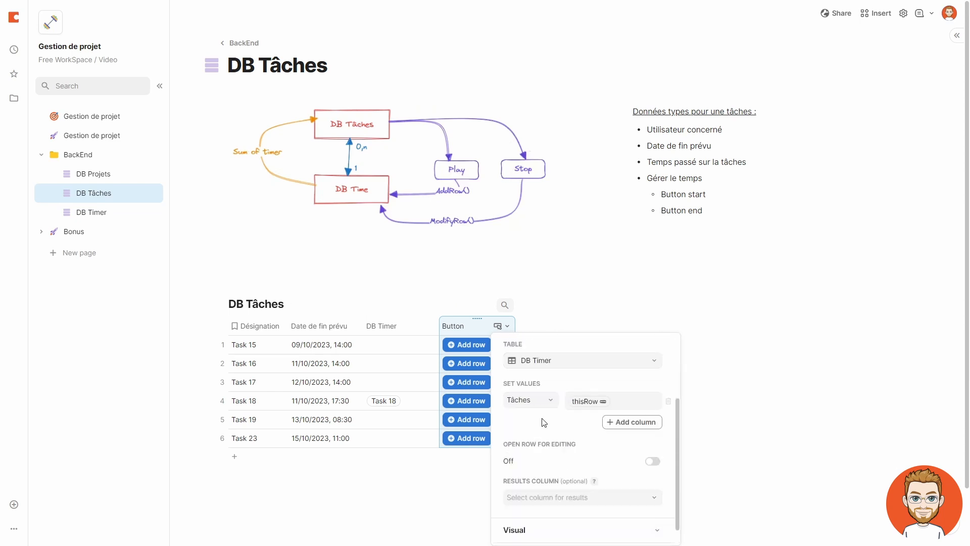
left_click(578, 508)
scroll(582, 427, "down", 2)
left_click(548, 459)
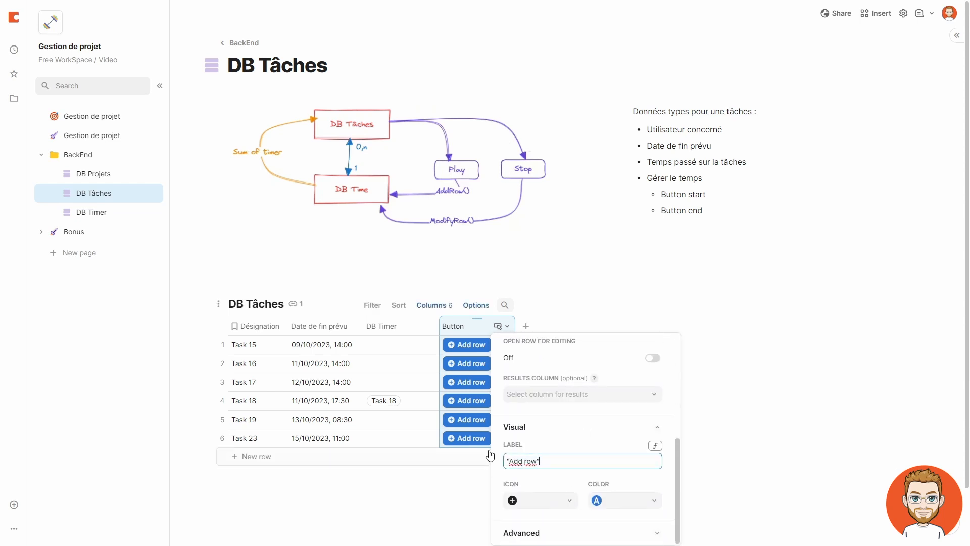
key("ctrl+a")
key("BackSpace")
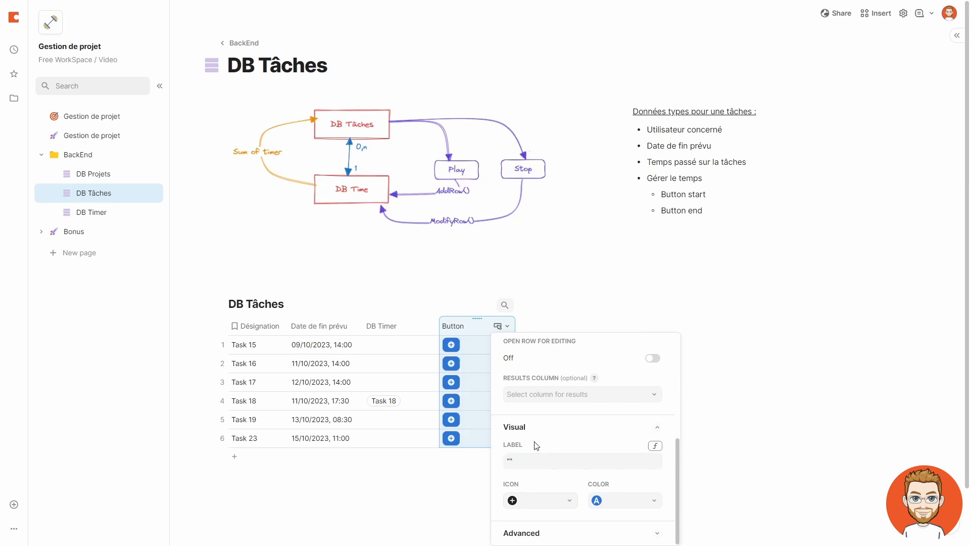
Step: Give the button a play icon and the pink colour, and narrow the Button column
left_click(555, 500)
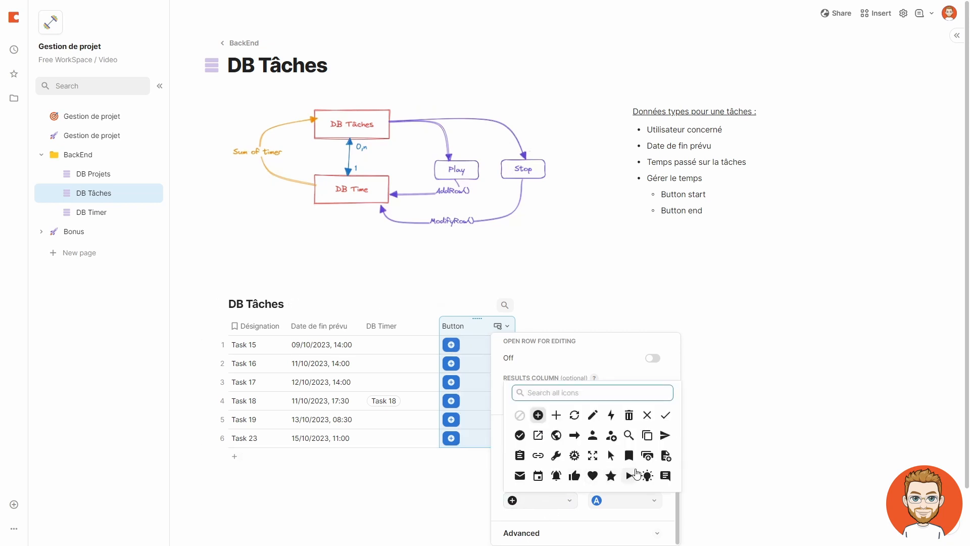
left_click(629, 476)
left_click(631, 501)
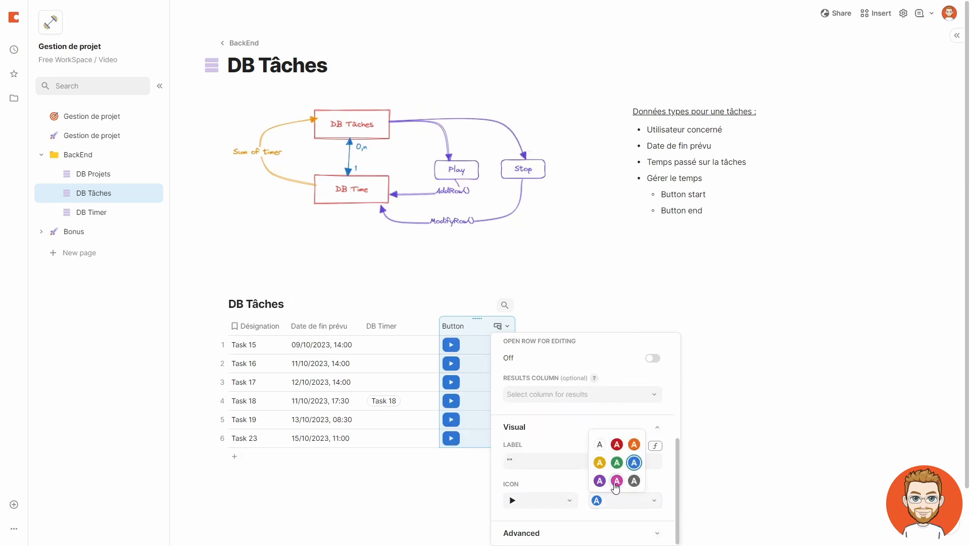
left_click(617, 481)
left_click(418, 507)
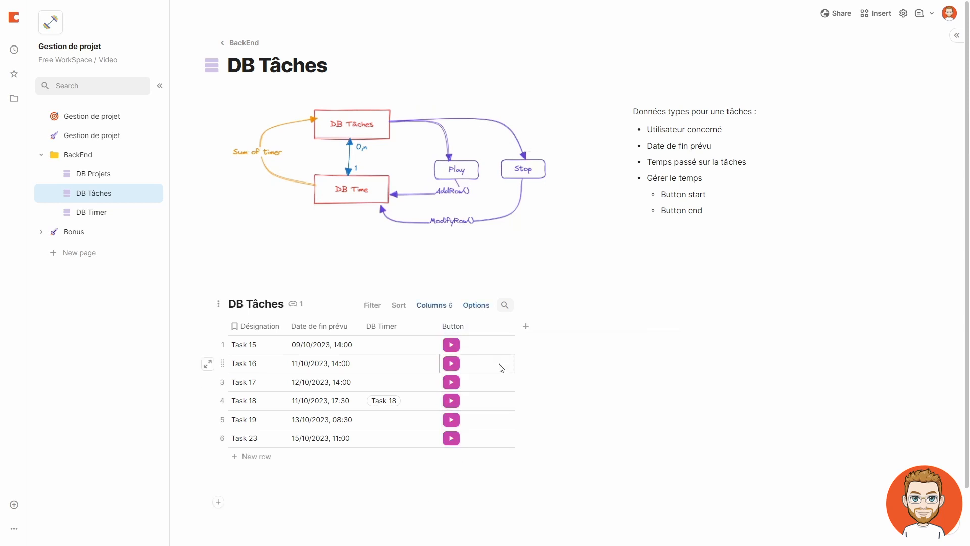
left_click_drag(502, 324, 463, 324)
Step: Run the play button on the Task 15 row and preview its linked DB Timer entry
left_click(451, 345)
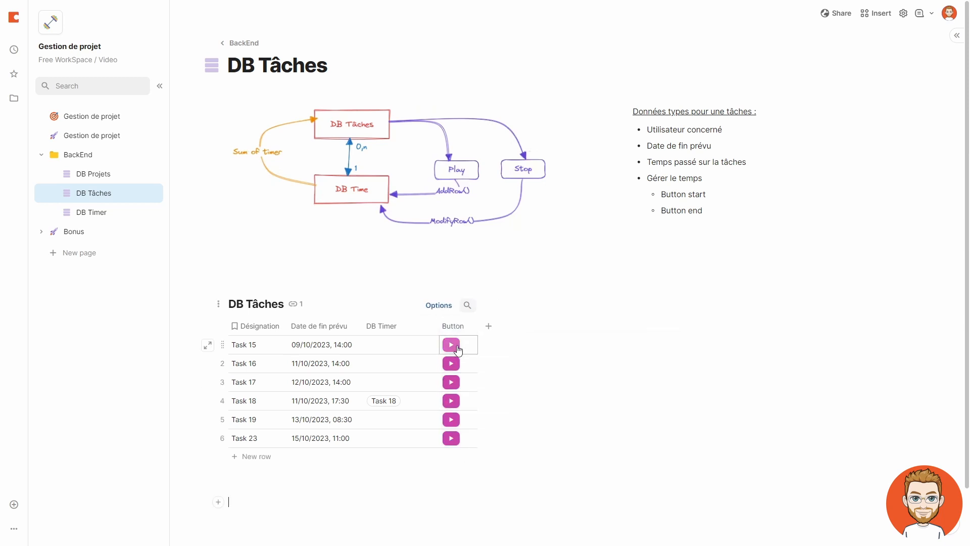
mouse_move(391, 352)
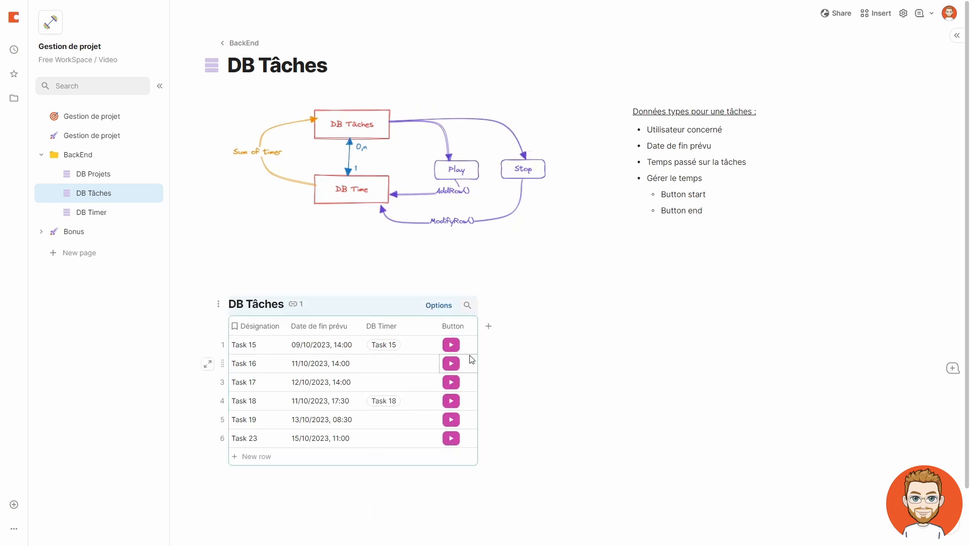
left_click(388, 349)
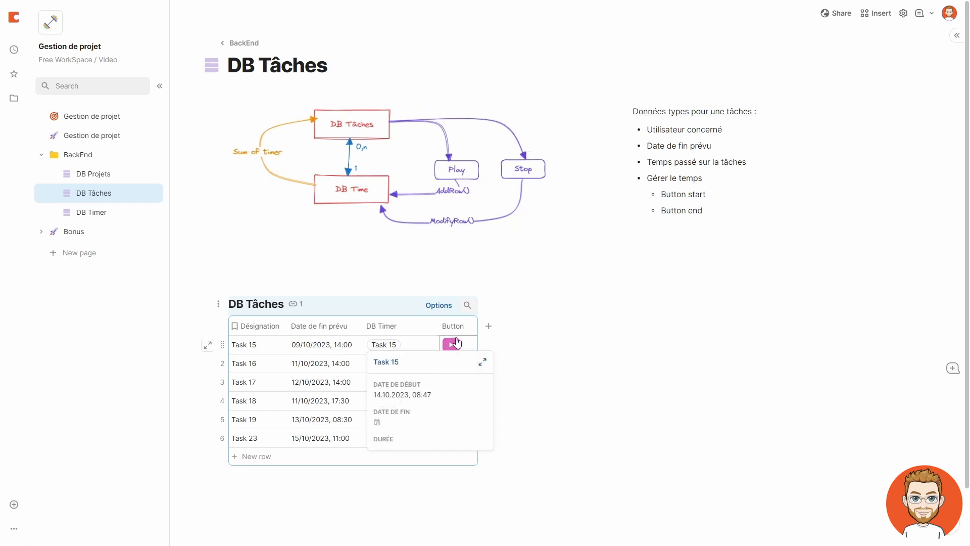
Step: Reopen the Button column's settings and switch its Disable if condition to formula mode
left_click(469, 326)
left_click(498, 359)
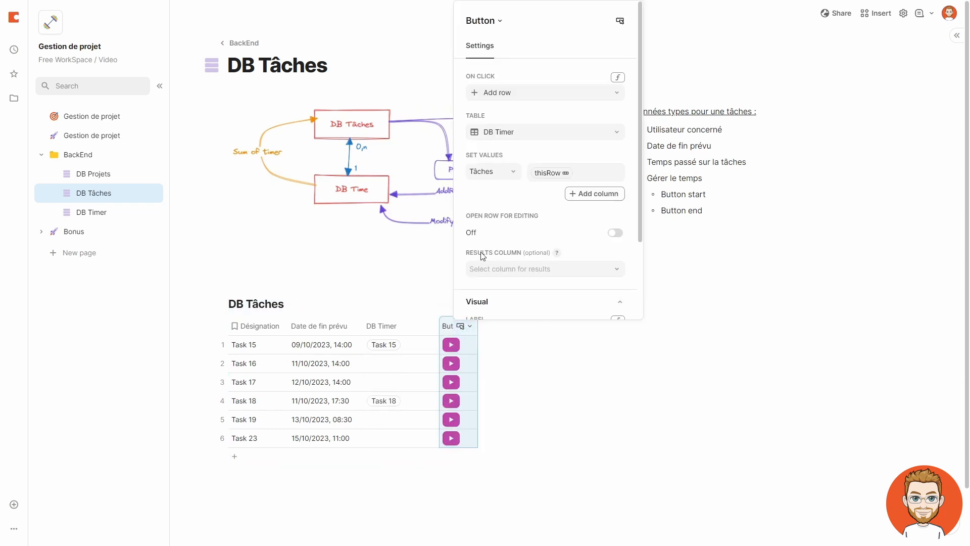
left_click(511, 301)
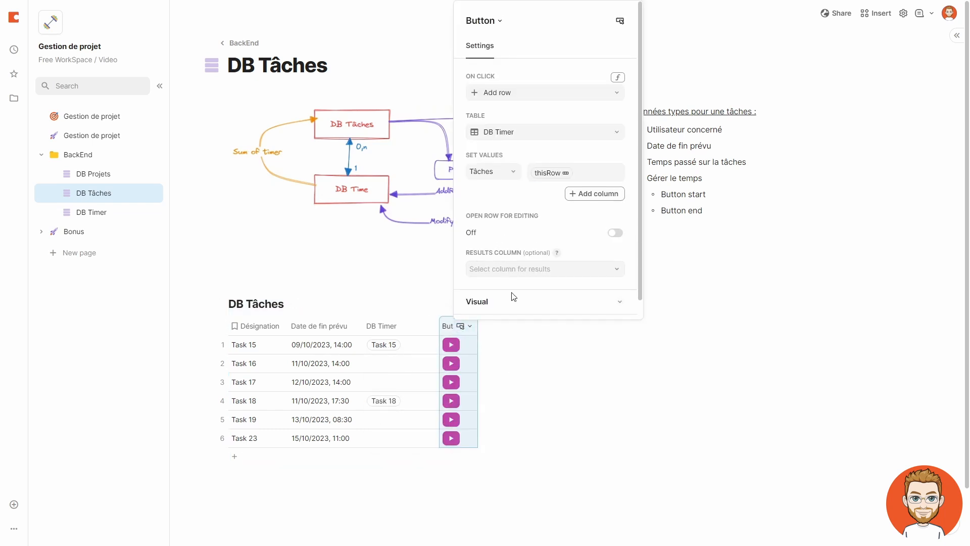
scroll(514, 298, "down", 1)
scroll(526, 296, "down", 5)
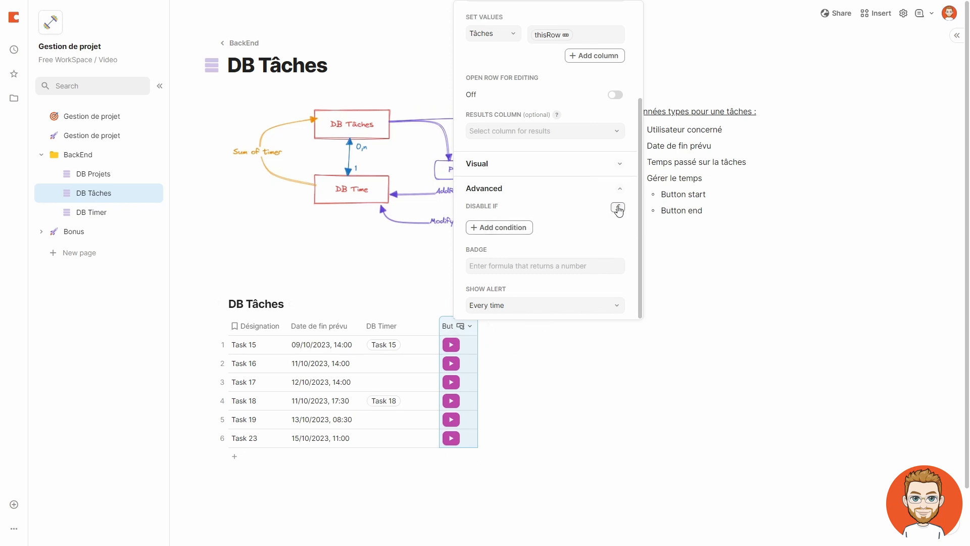
left_click(619, 208)
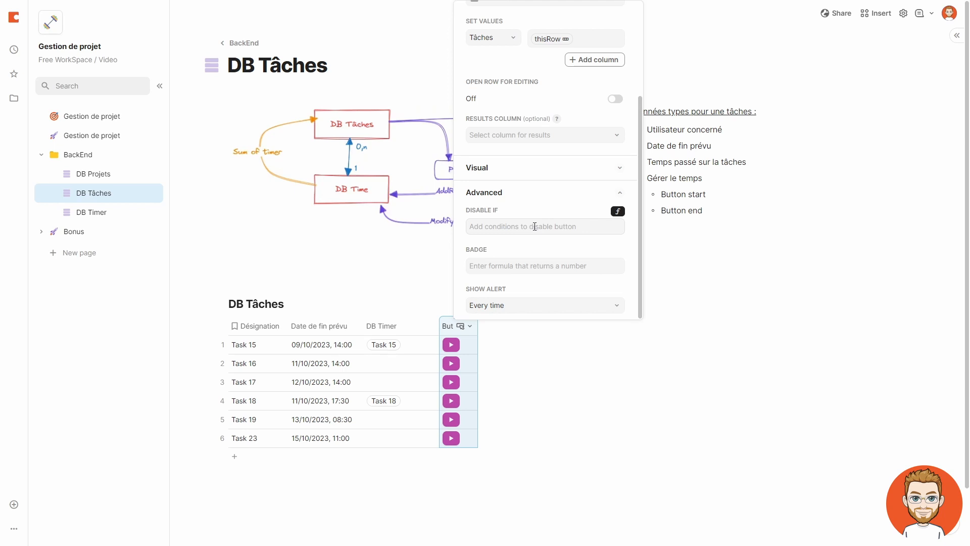
Step: Start the Disable if formula with the row's linked DB Timer column followed by an empty Filter() function
left_click(535, 227)
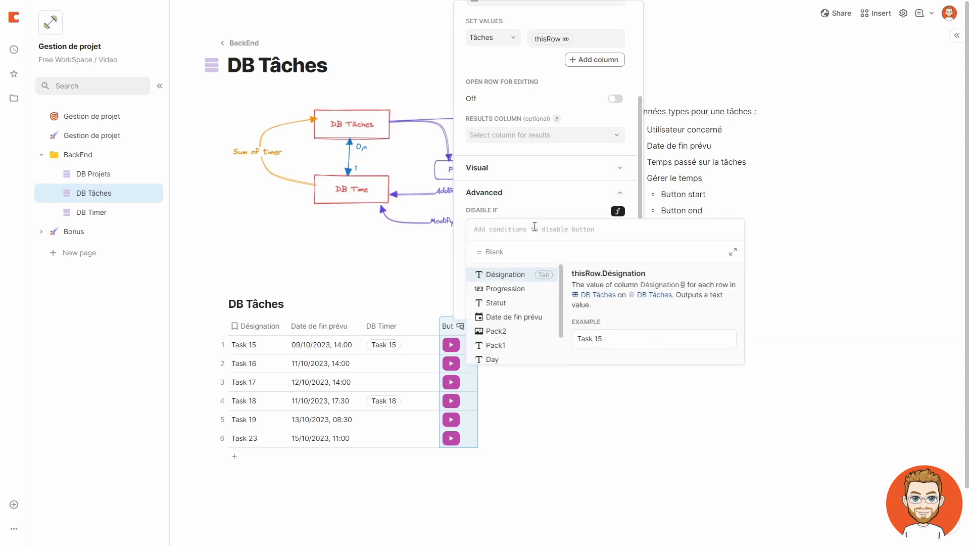
type("db timer")
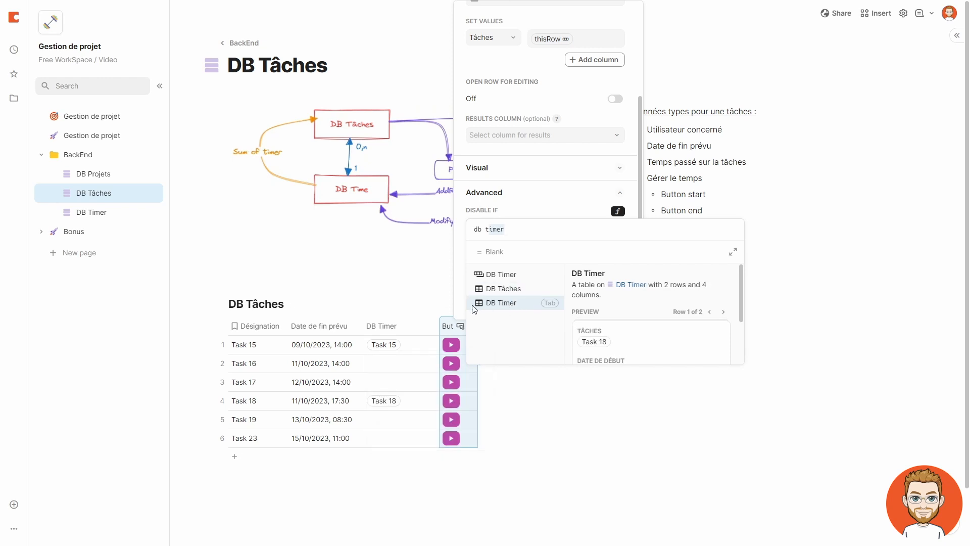
left_click(506, 274)
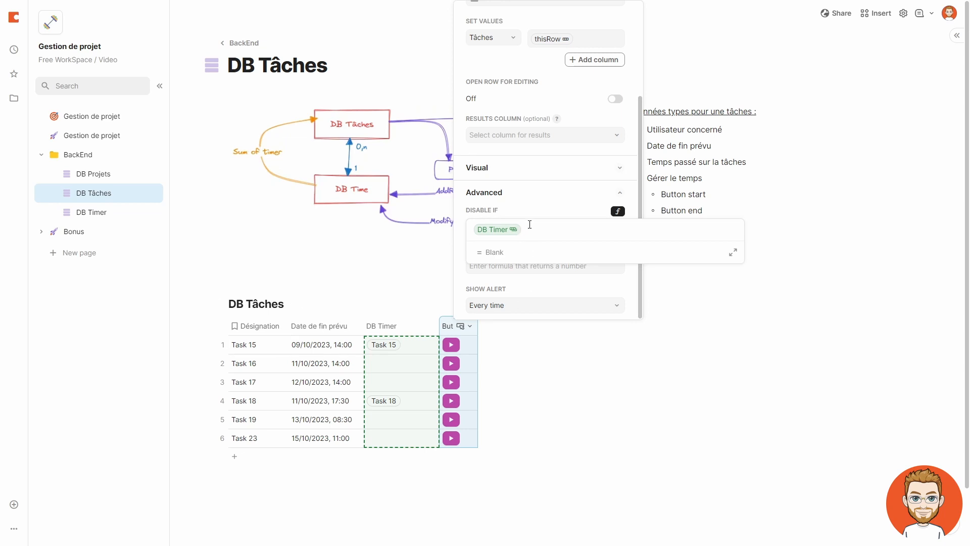
type(".Fi")
key("Tab")
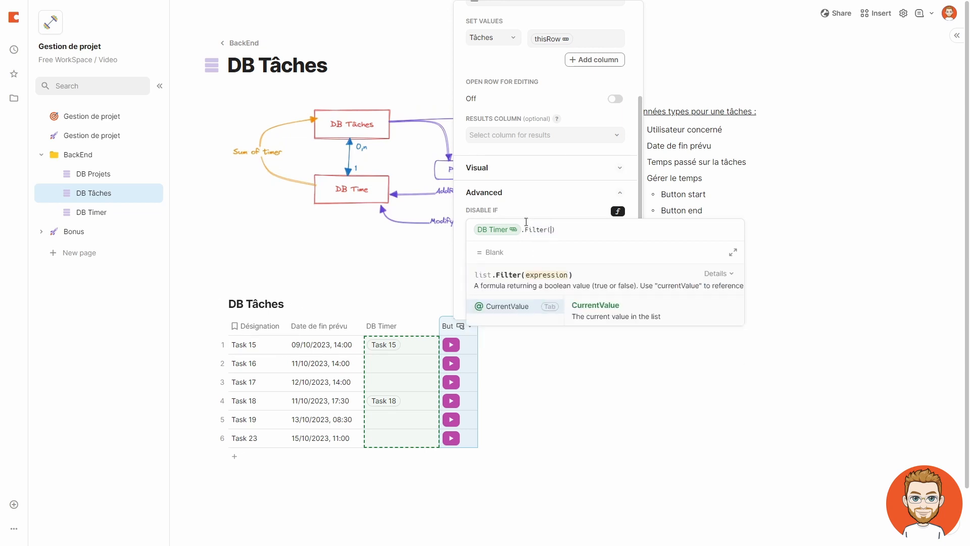
left_click(535, 230)
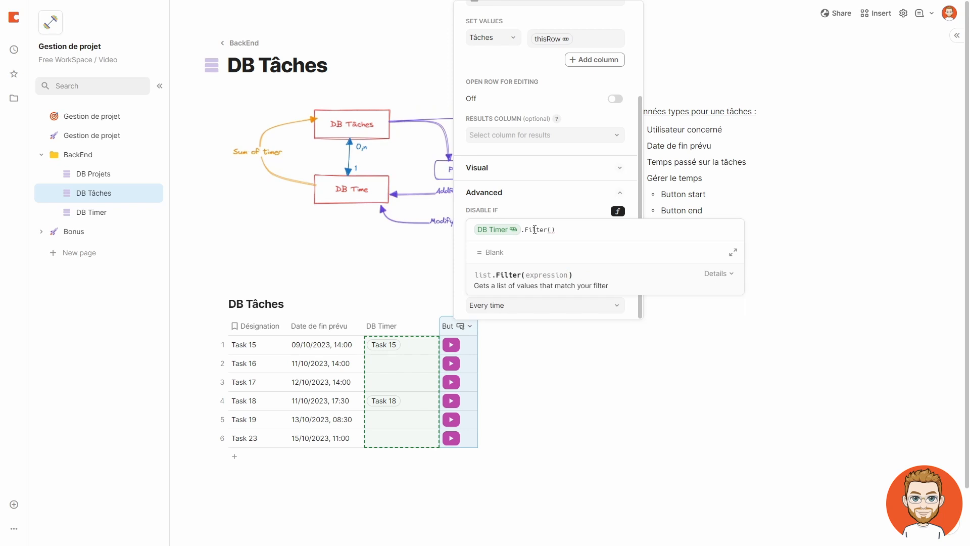
left_click(710, 280)
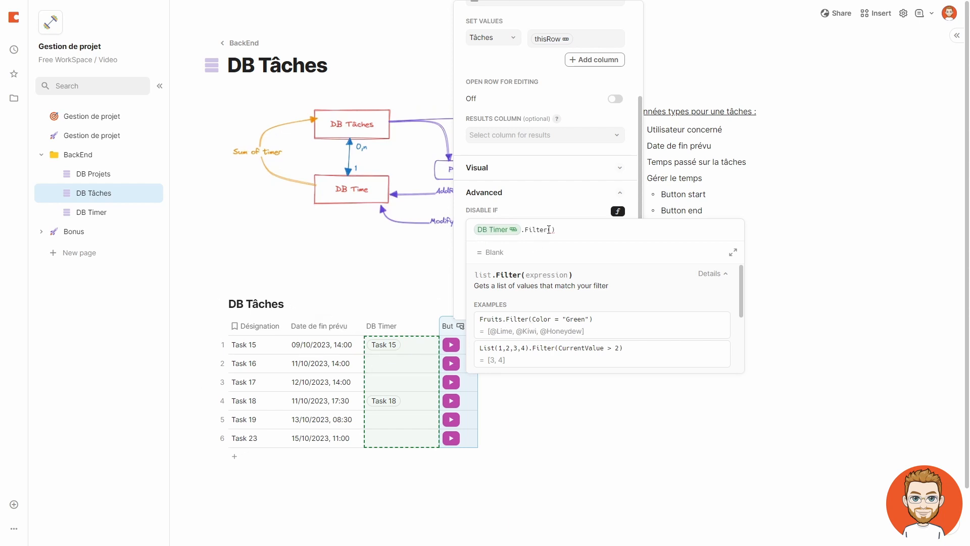
Step: Fill the Filter() condition with the Date de fin column followed by .IsBlank()
left_click(550, 230)
type("date de début")
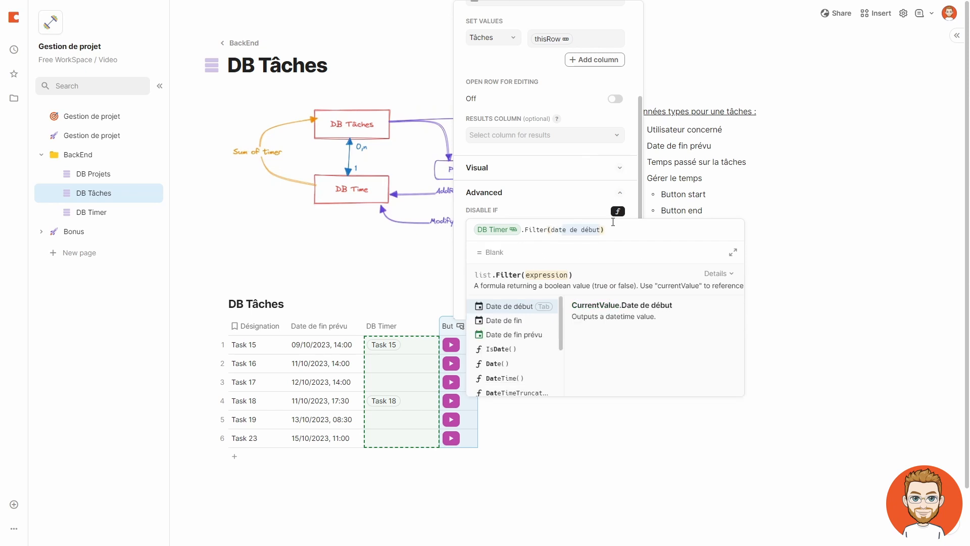
key("Down")
key("Tab")
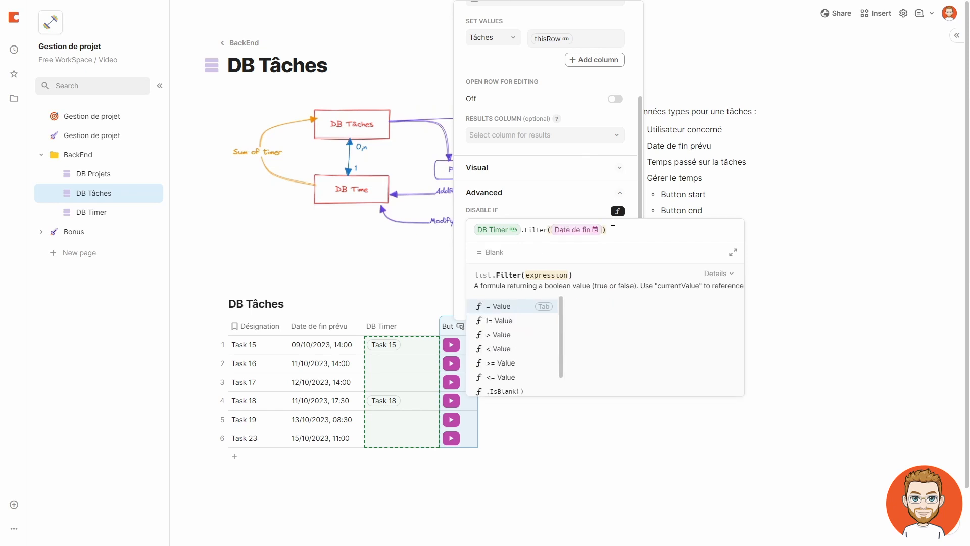
type(".isblank()")
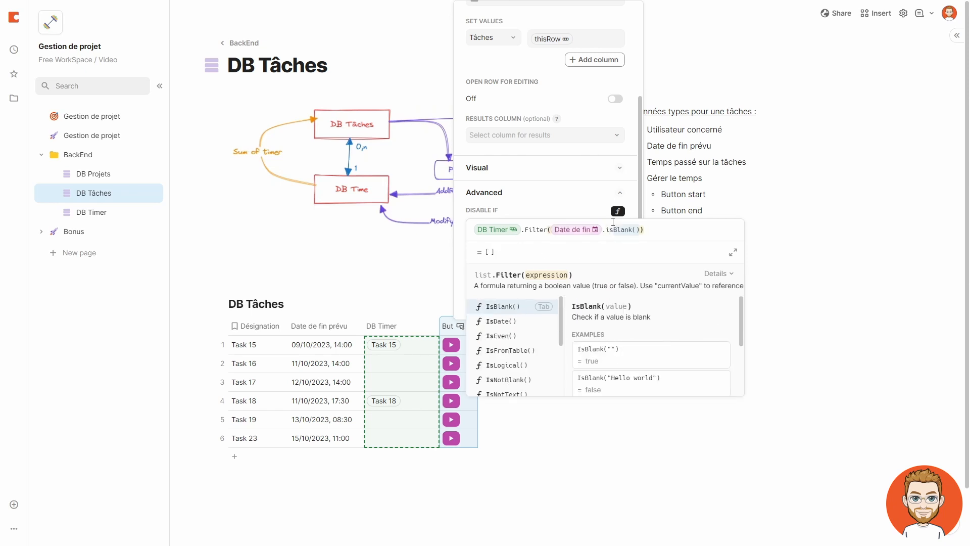
key("Tab")
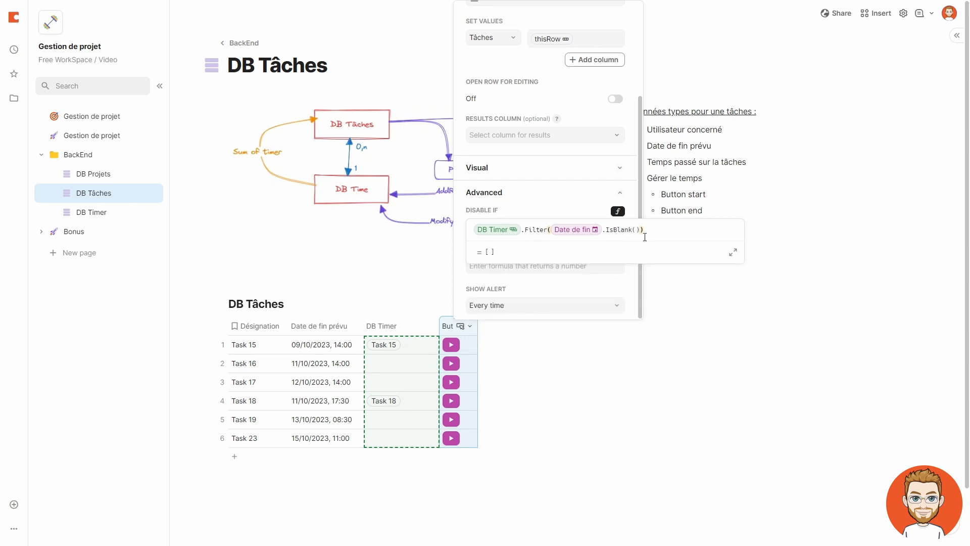
type(")")
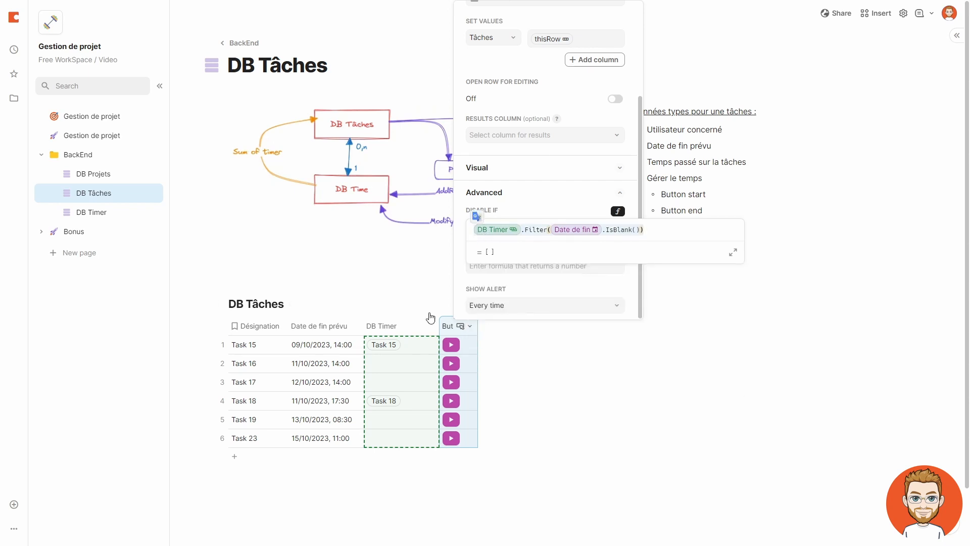
Step: Append .Count() to the filtered DB Timer formula and close the button's settings
mouse_move(400, 351)
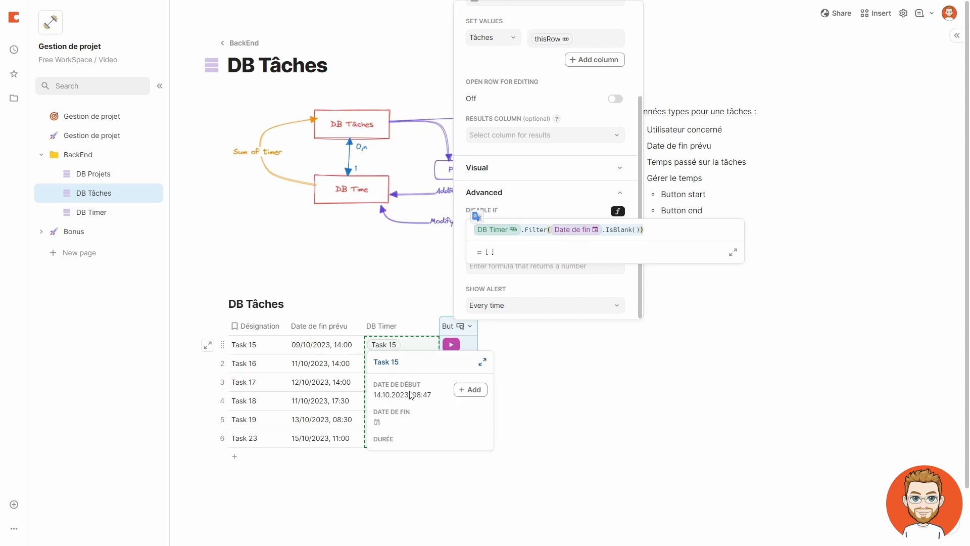
left_click(684, 232)
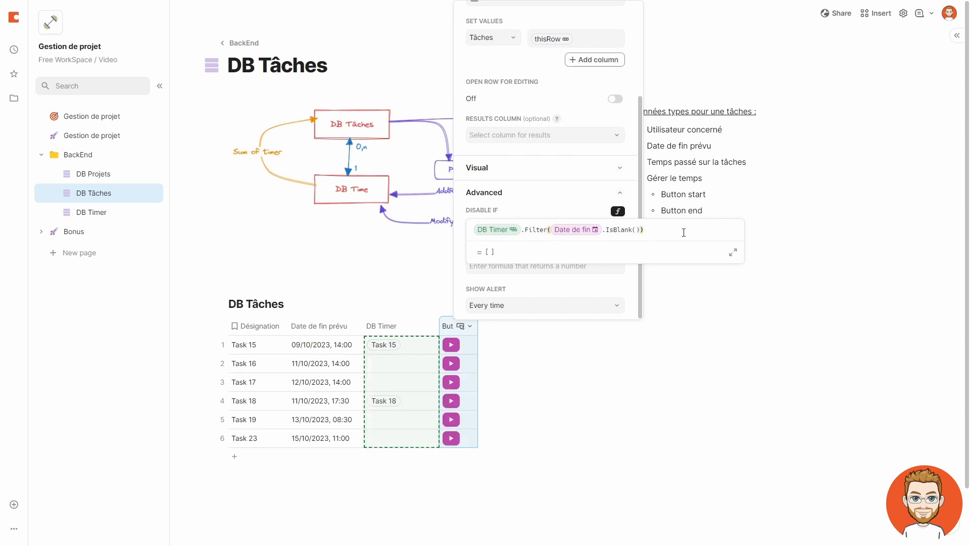
type(".Count(")
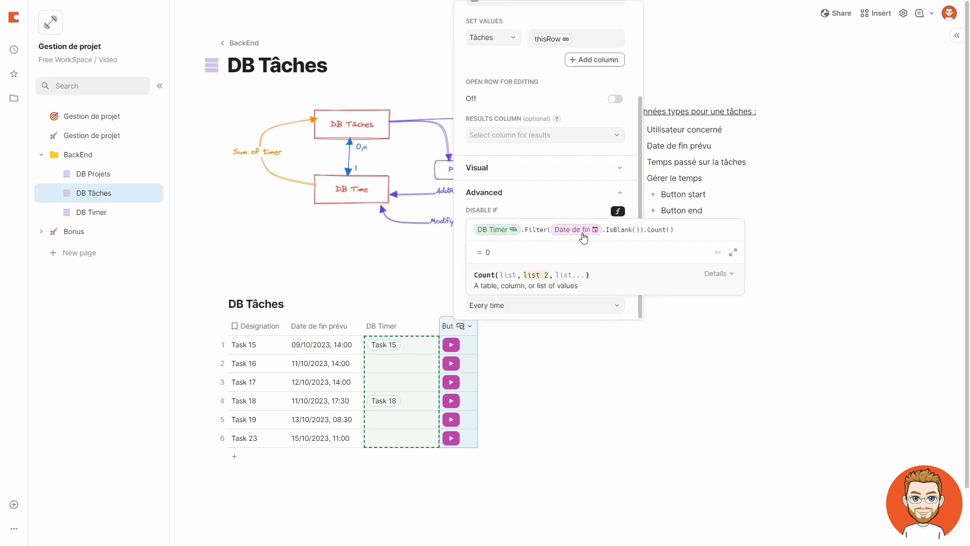
left_click(692, 234)
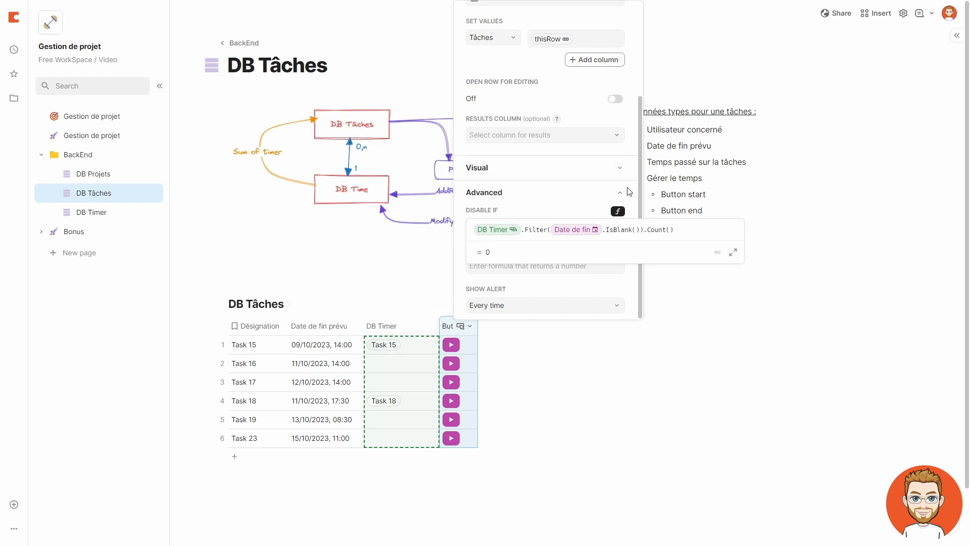
left_click(547, 211)
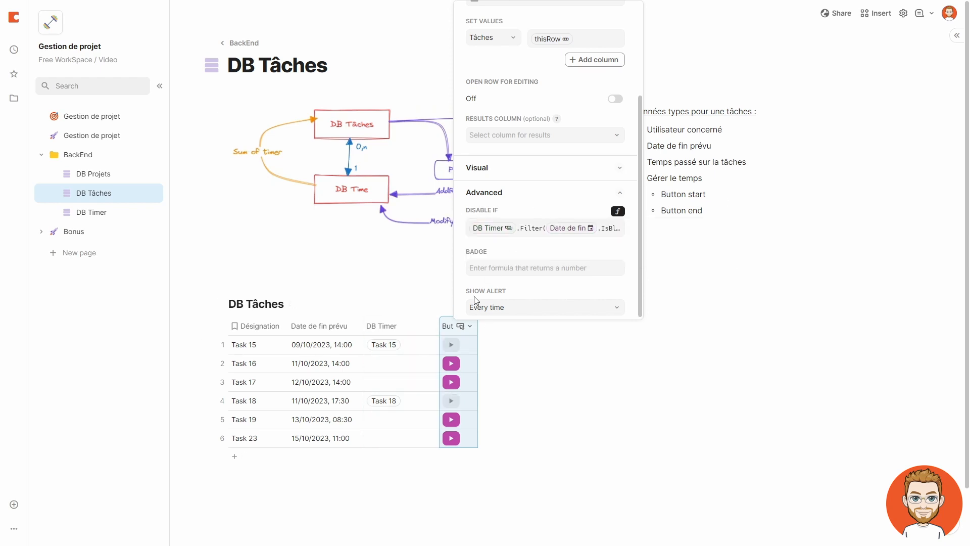
left_click(610, 402)
scroll(610, 402, "down", 1)
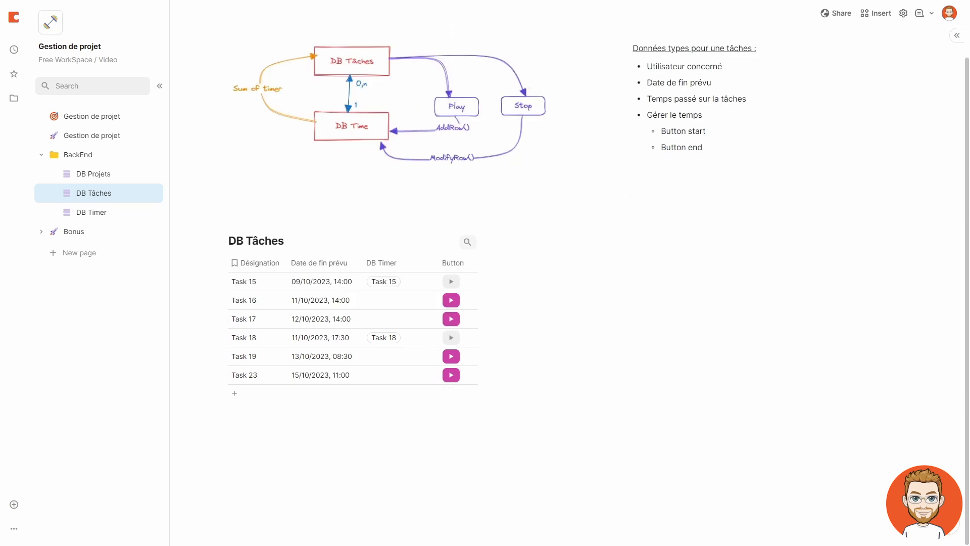
Step: Reopen the button's settings, show its On click action as a formula, and examine the AddRow arguments
left_click(466, 263)
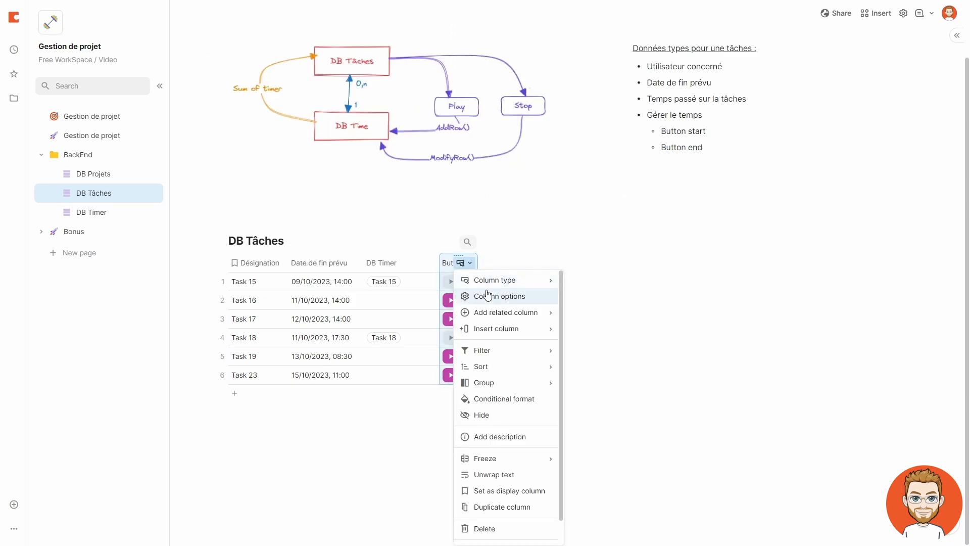
left_click(473, 296)
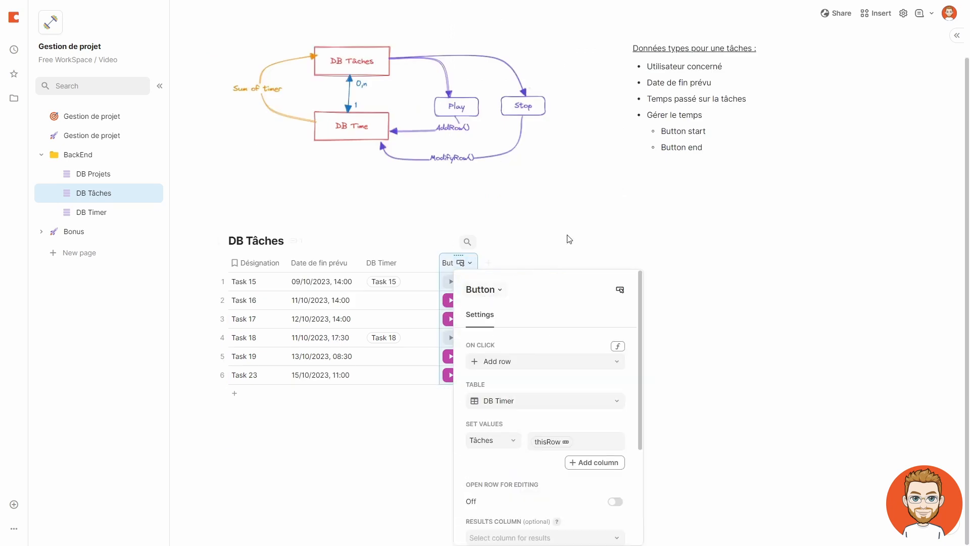
left_click(618, 347)
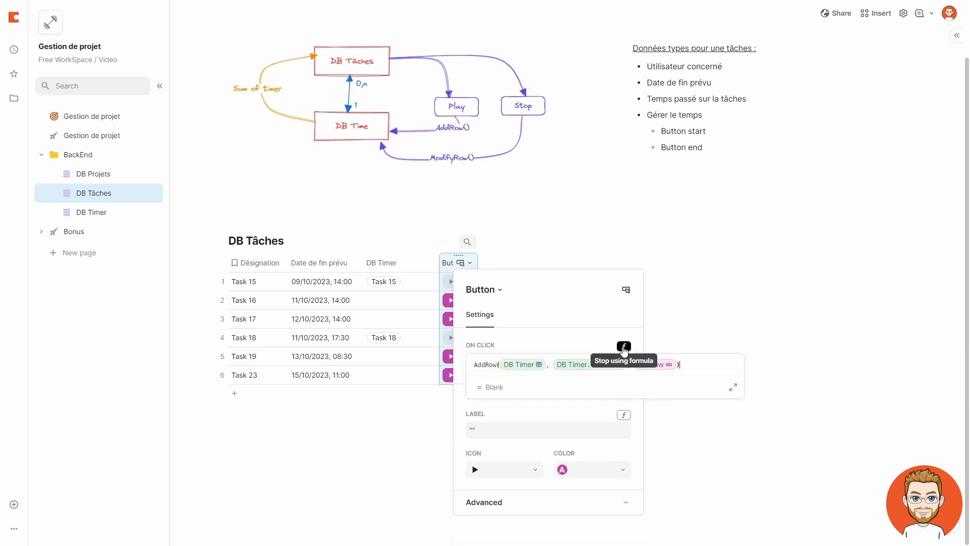
left_click(477, 365)
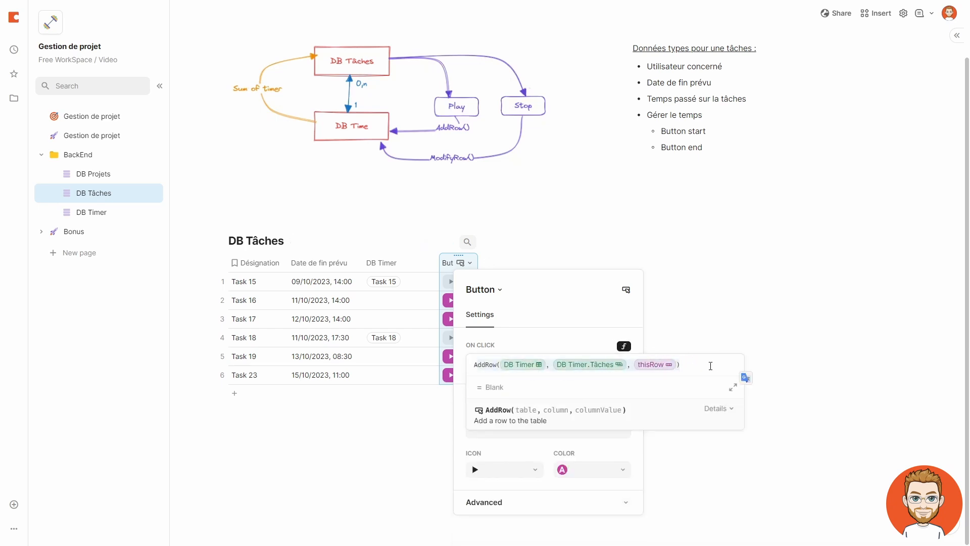
left_click(746, 374)
left_click(485, 364)
double_click(484, 365)
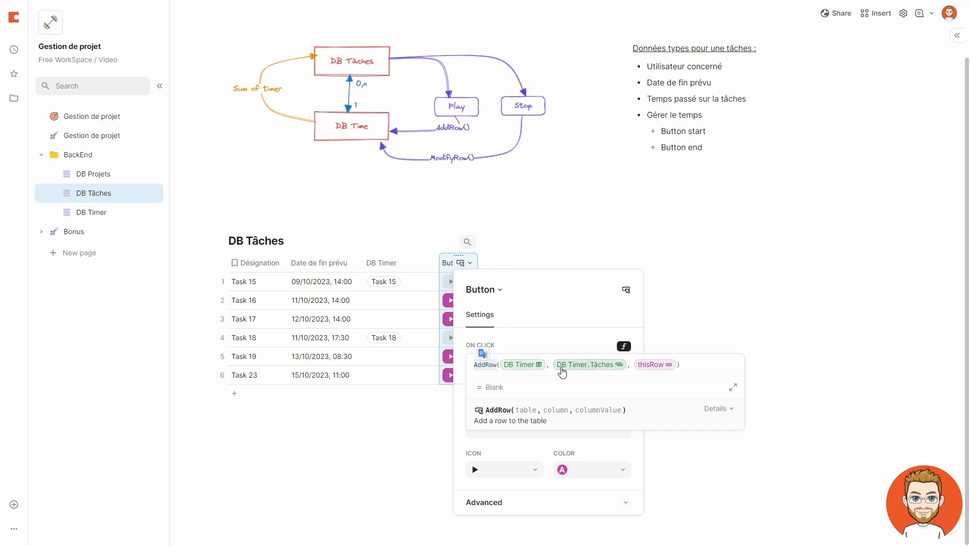
left_click(656, 364)
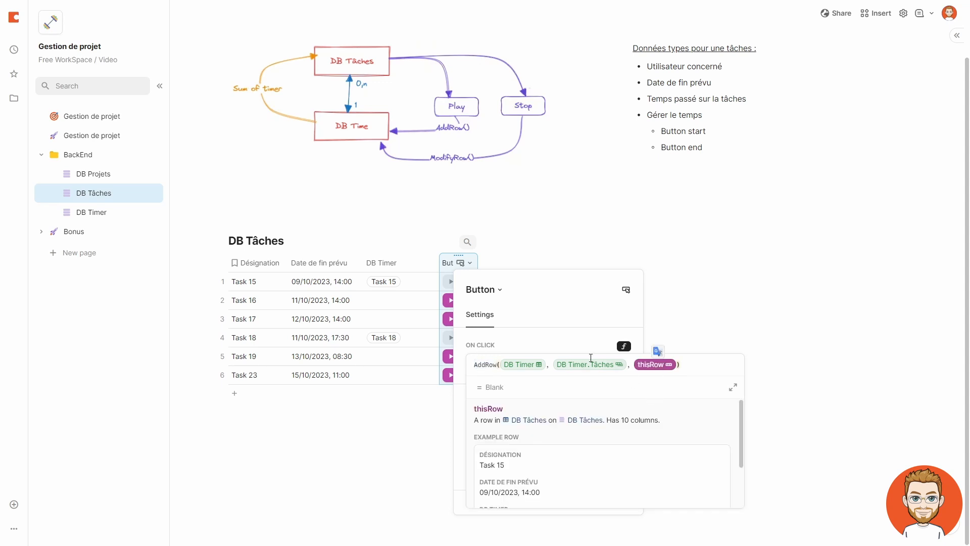
left_click(373, 480)
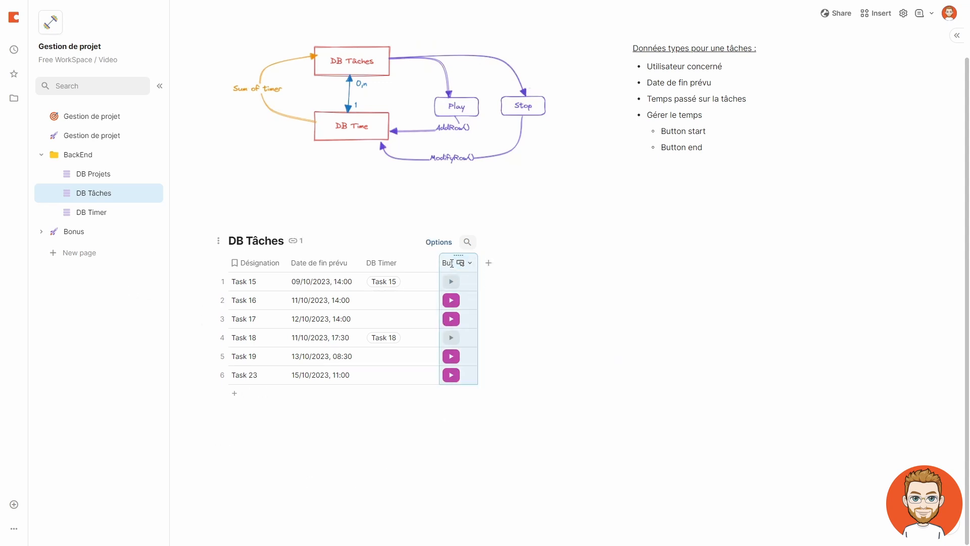
Step: Rename the Button column as Play
double_click(451, 264)
type("Play")
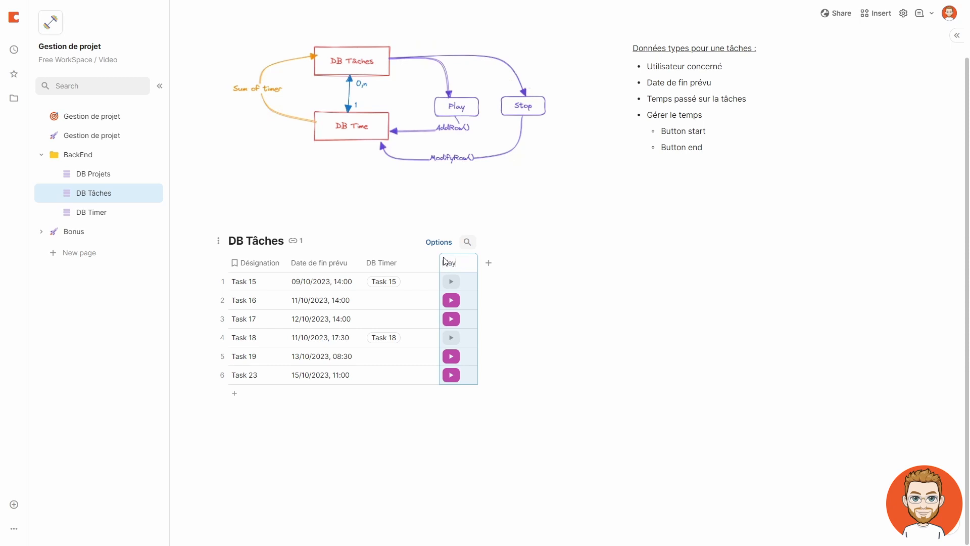
left_click(579, 348)
Step: Add a new column of type Button after the Play column
left_click(489, 263)
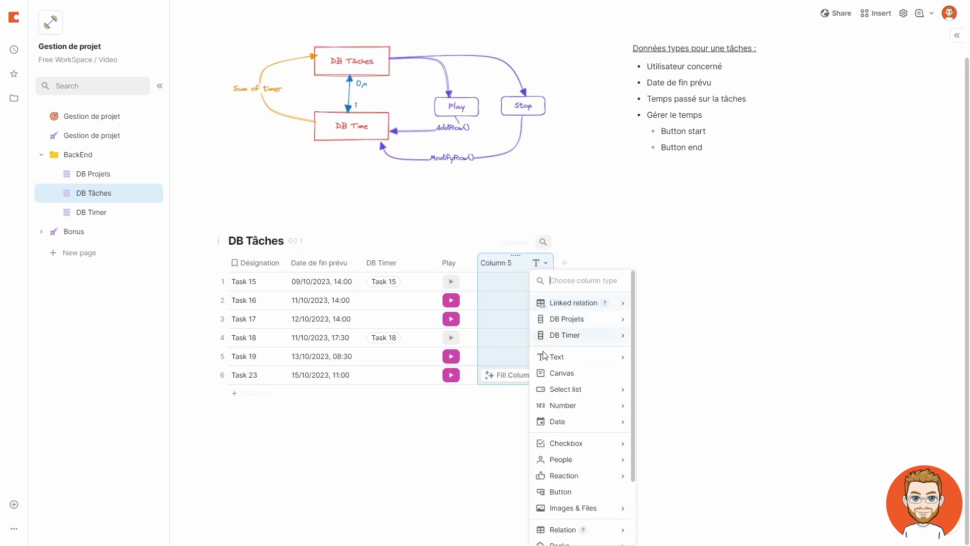
scroll(563, 418, "down", 2)
left_click(565, 424)
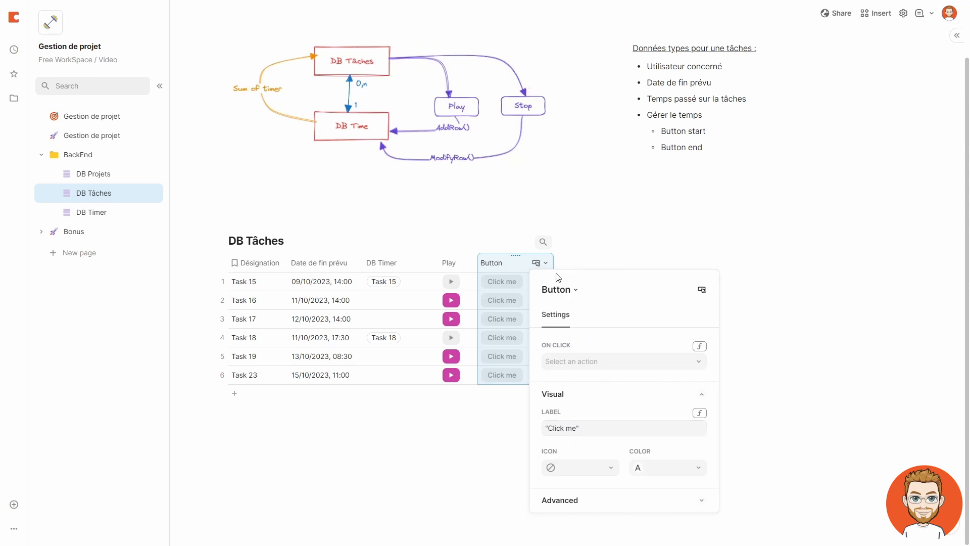
Step: Switch the new button's On click action to formula mode and insert the ModifyRows() function
left_click(687, 360)
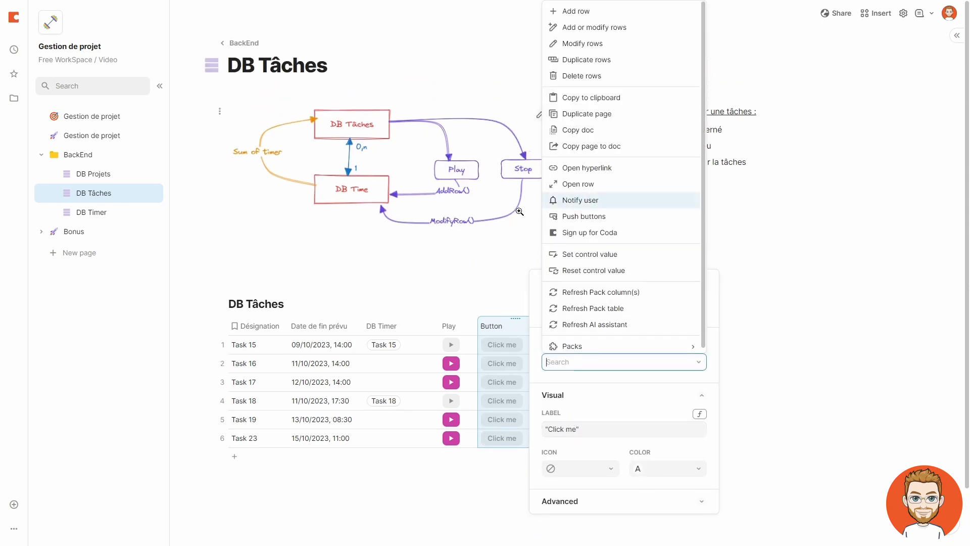
left_click(700, 152)
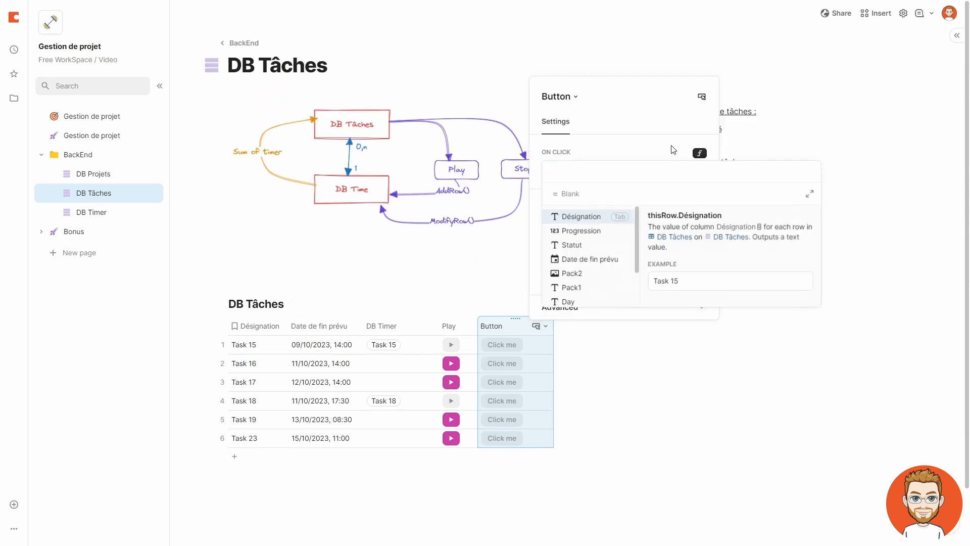
type("modified(thisRow)")
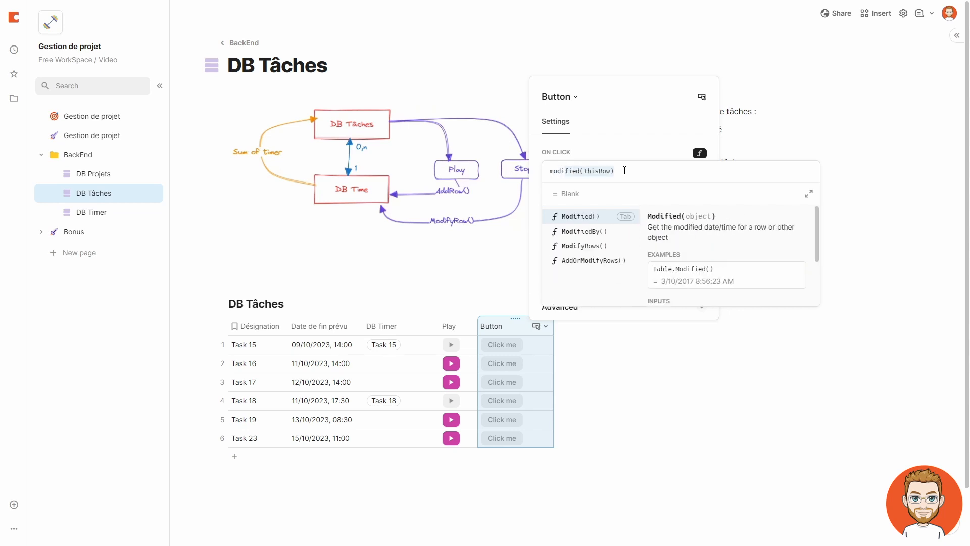
key("Down")
key("Down")
key("Tab")
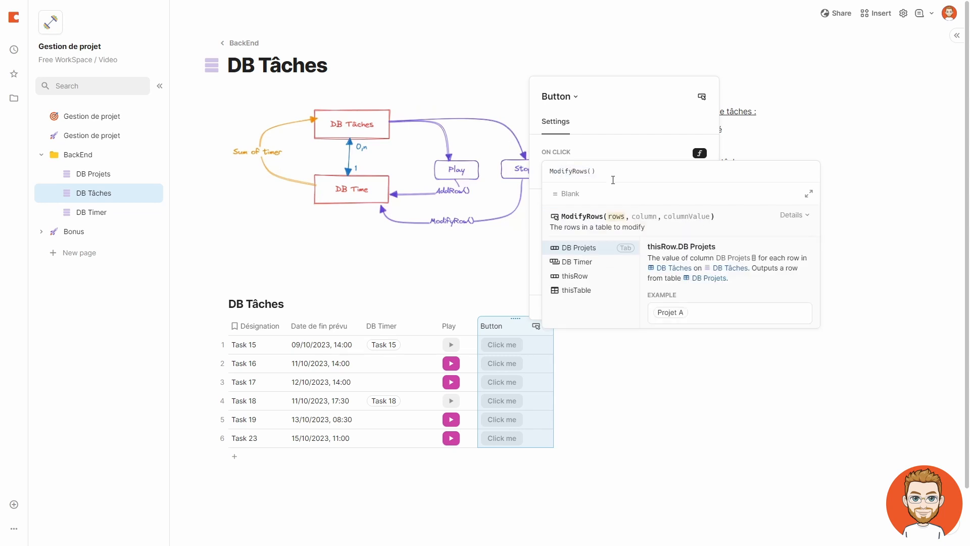
Step: Complete the ModifyRows() arguments with the DB Timer rows, the DB Timer.Date de fin column and the value Now()
left_click(586, 169)
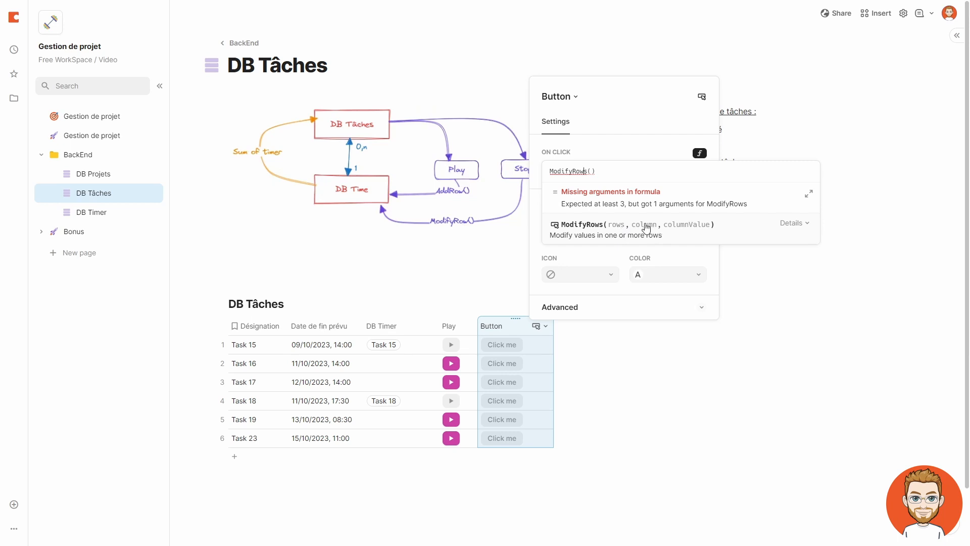
left_click(591, 172)
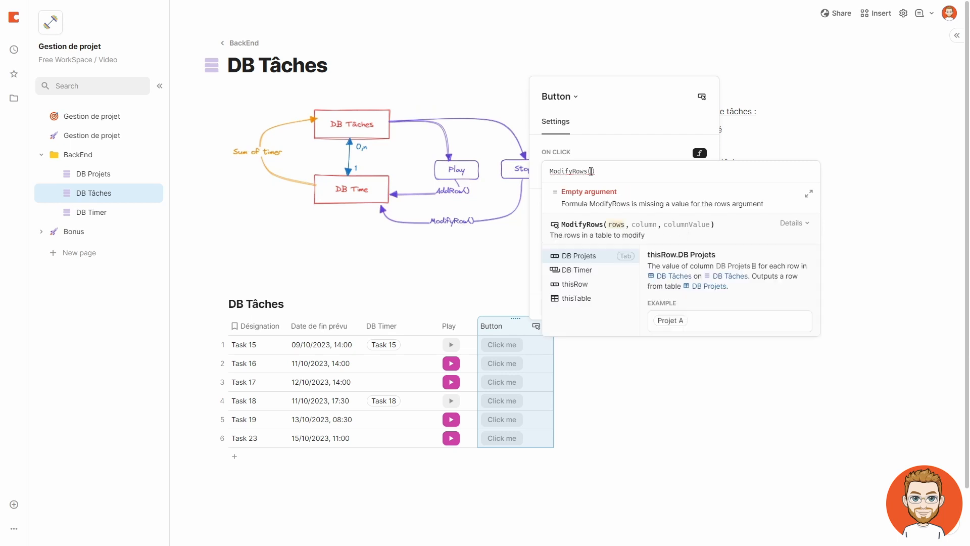
left_click(570, 272)
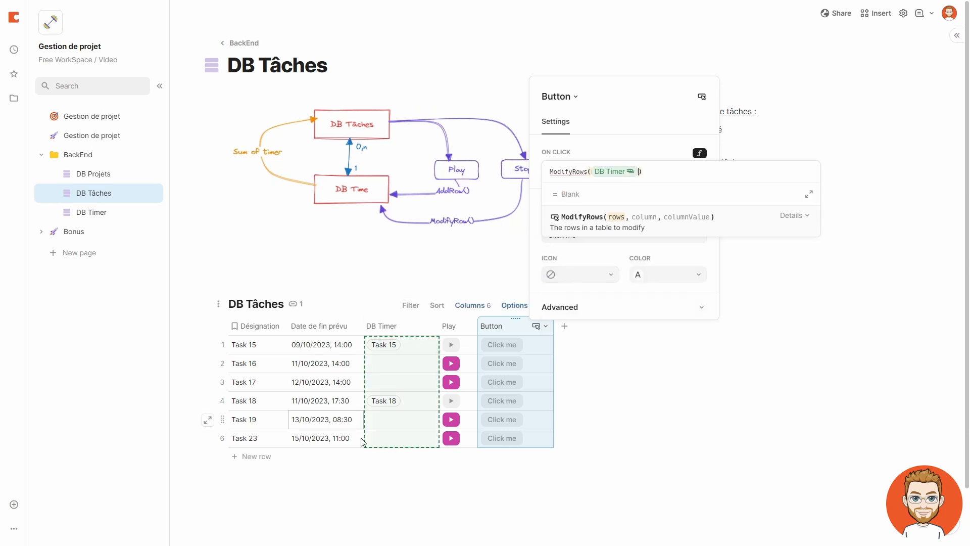
mouse_move(383, 349)
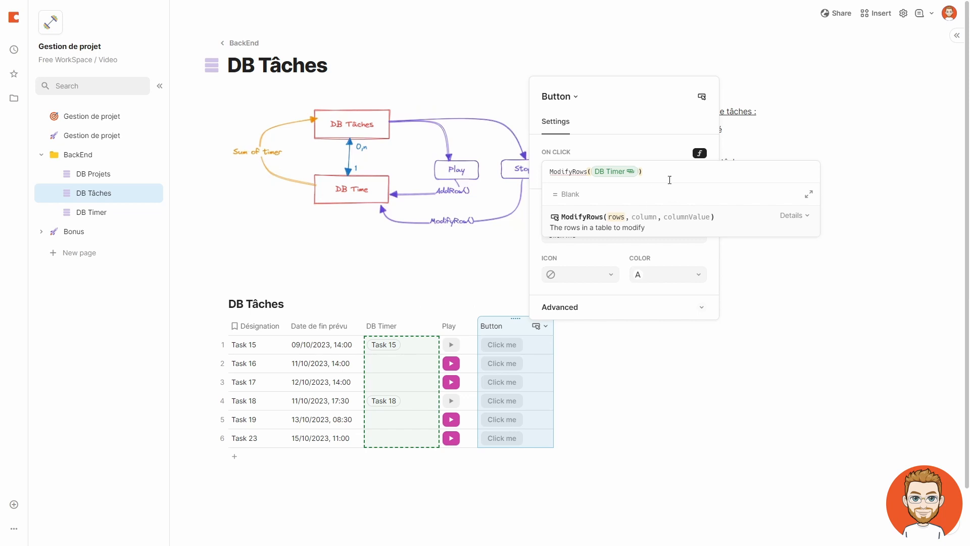
type(", date de début")
key("Down")
key("Return")
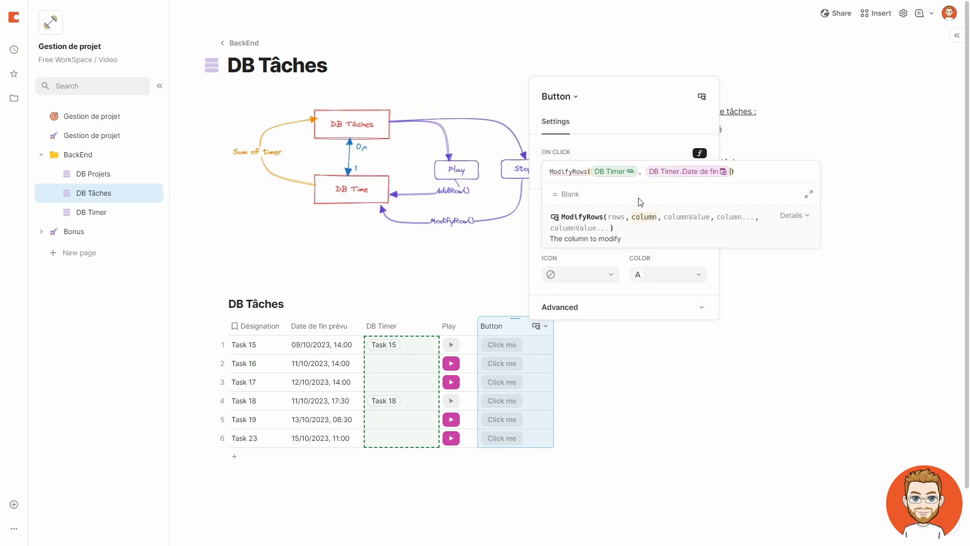
type(", now")
key("Return")
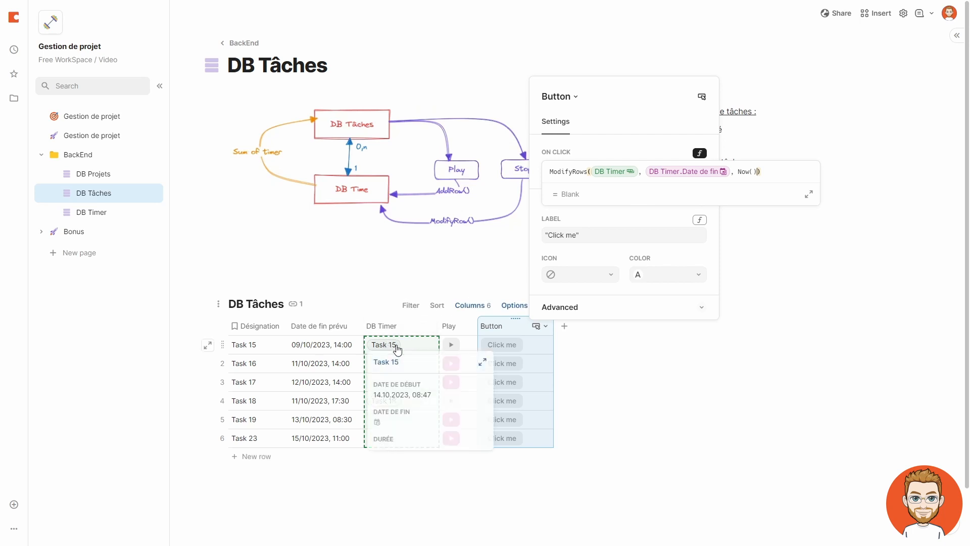
Step: Restrict the DB Timer rows in ModifyRows() with .Filter() to those where Date de fin.IsBlank(), and close the formula
left_click(643, 177)
type(".Filter(")
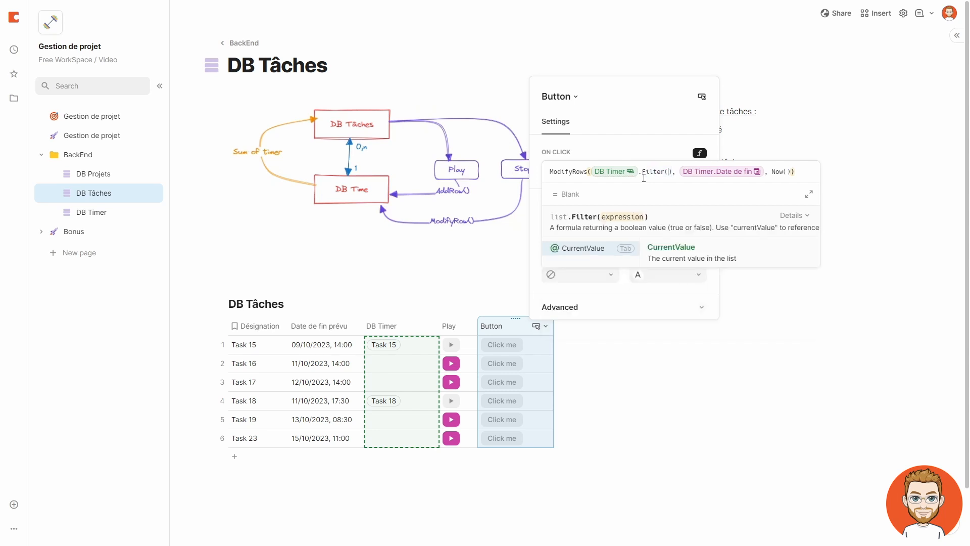
type("date de début")
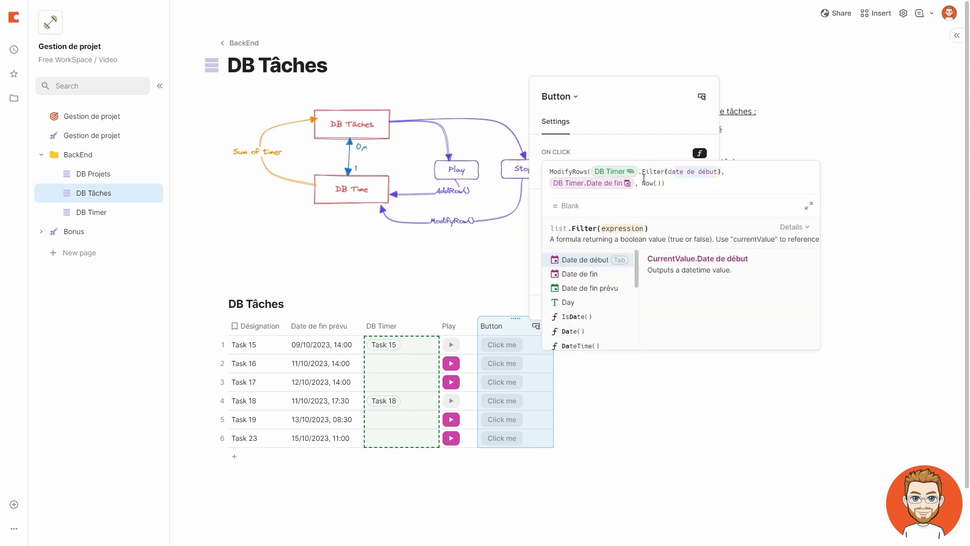
key("Down")
key("Tab")
type(".sisbl")
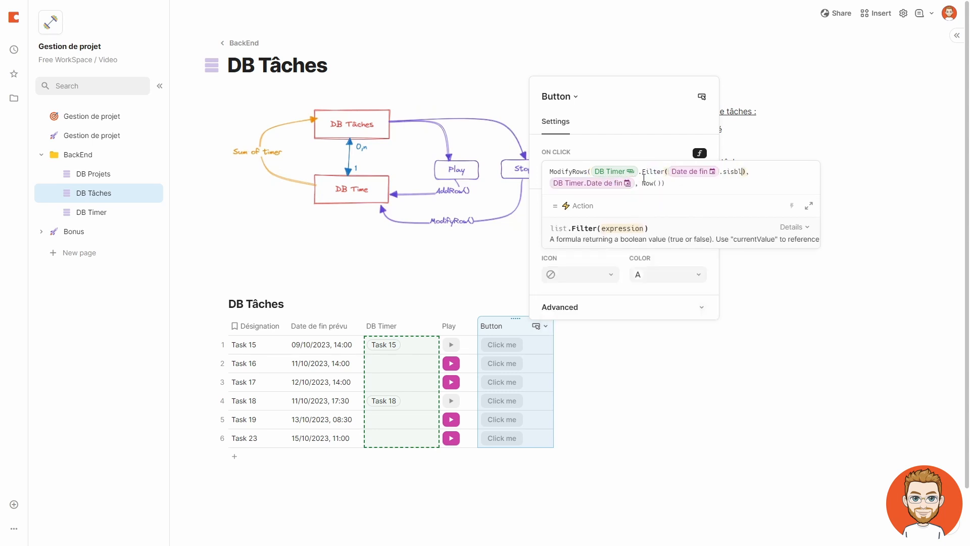
key("Tab")
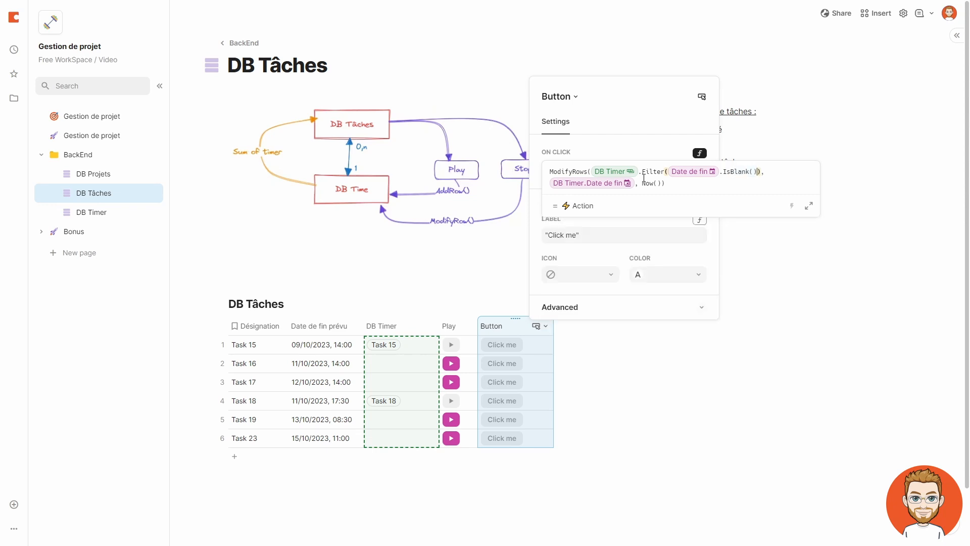
left_click(634, 146)
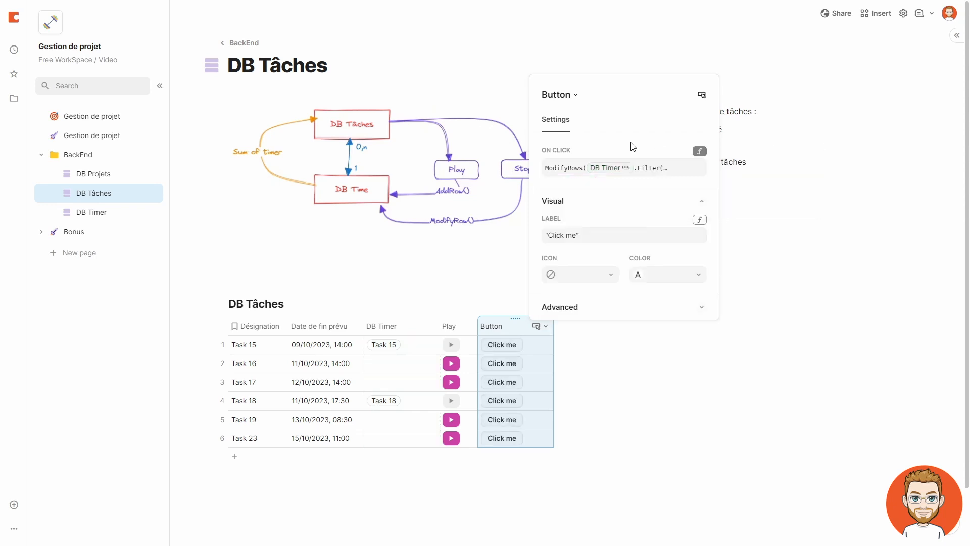
Step: Clear the new button's label and give it the square stop icon with a solid dark grey color
left_click(604, 235)
key("ctrl+a")
key("BackSpace")
left_click(576, 274)
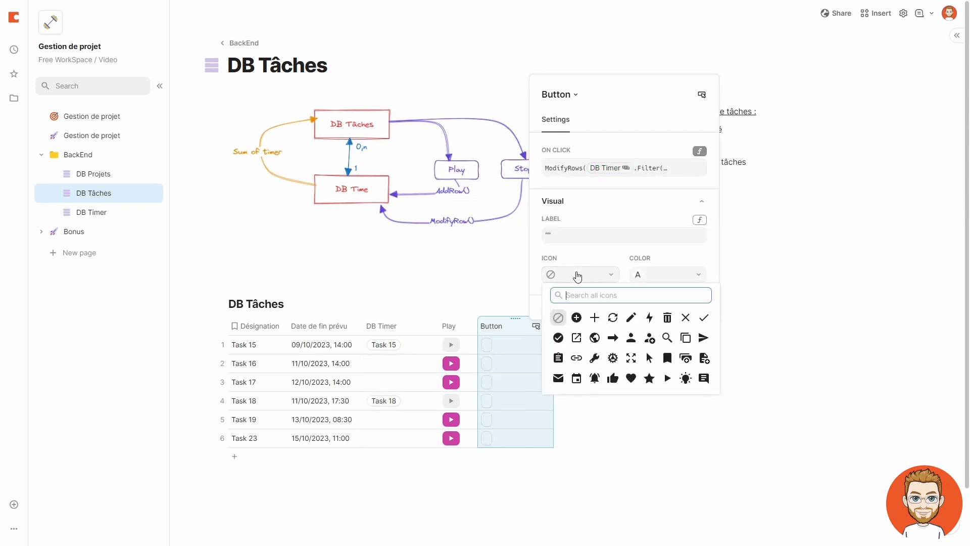
type("stop")
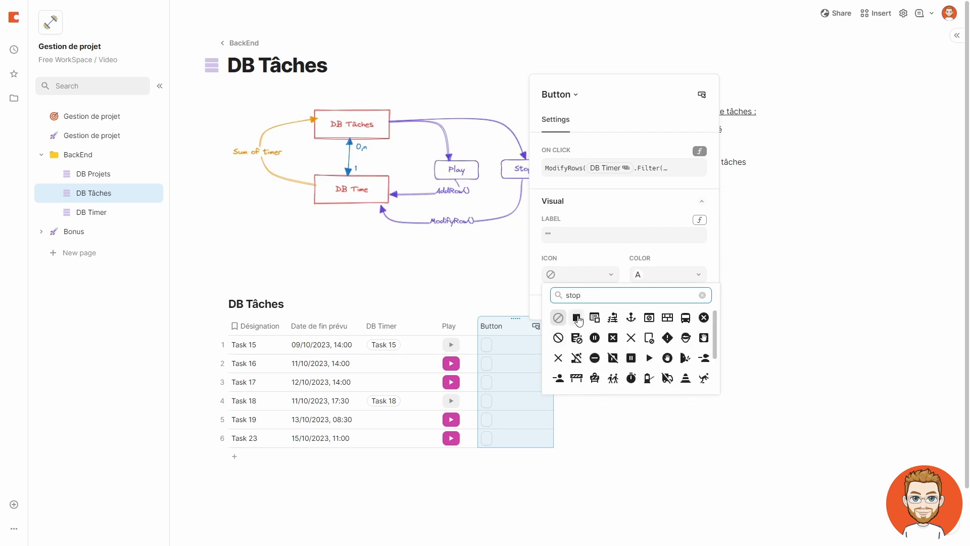
left_click(577, 317)
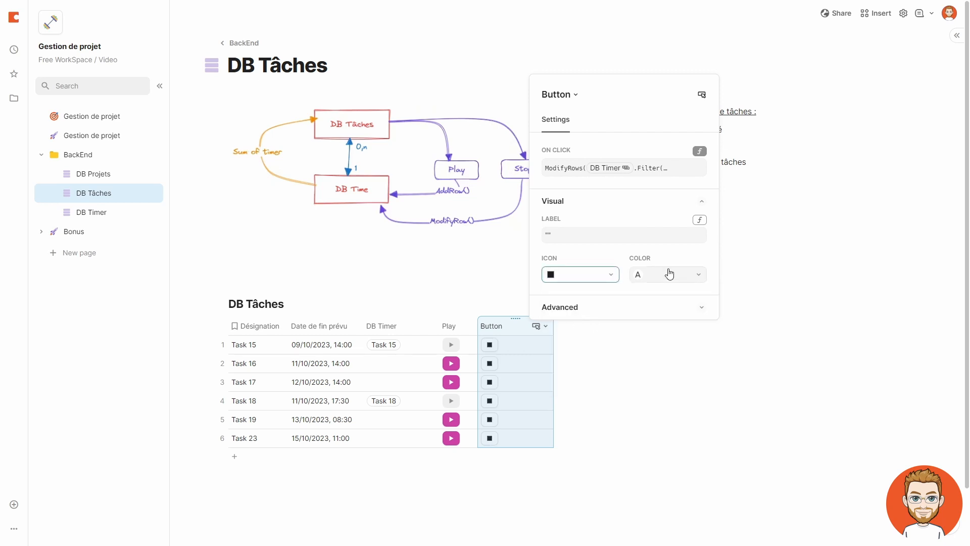
left_click(669, 274)
left_click(676, 334)
left_click(533, 457)
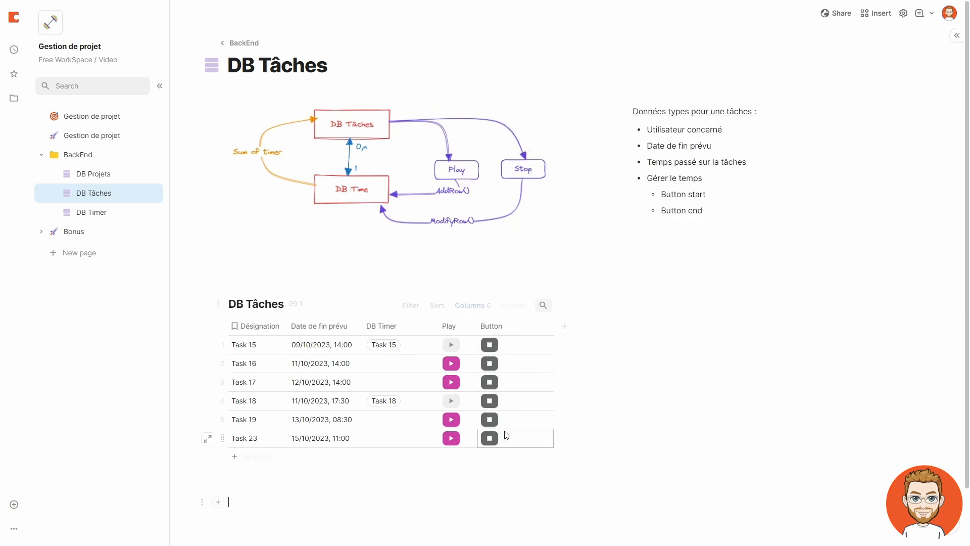
left_click(489, 344)
left_click(490, 363)
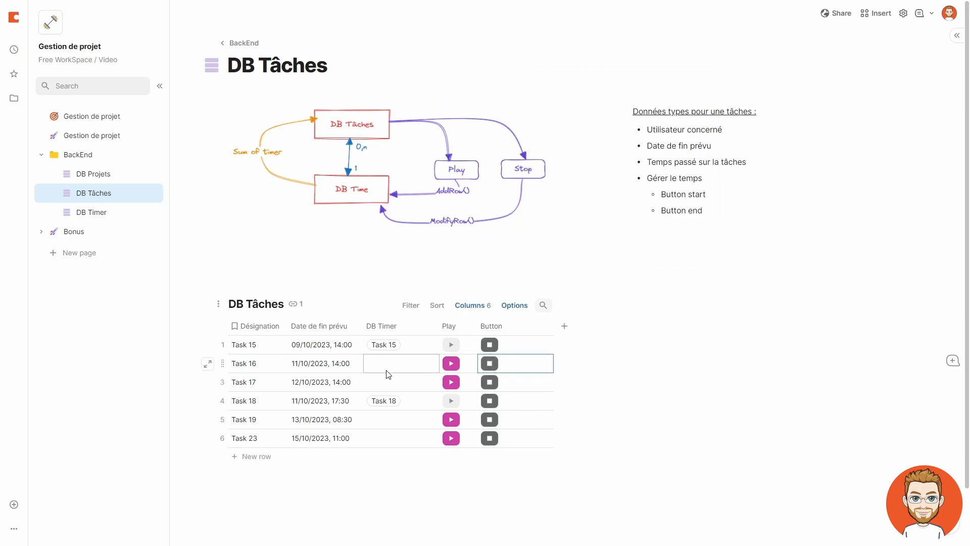
Step: Reopen the stop button column's options and switch its Disable if condition to formula mode
left_click(532, 326)
left_click(546, 326)
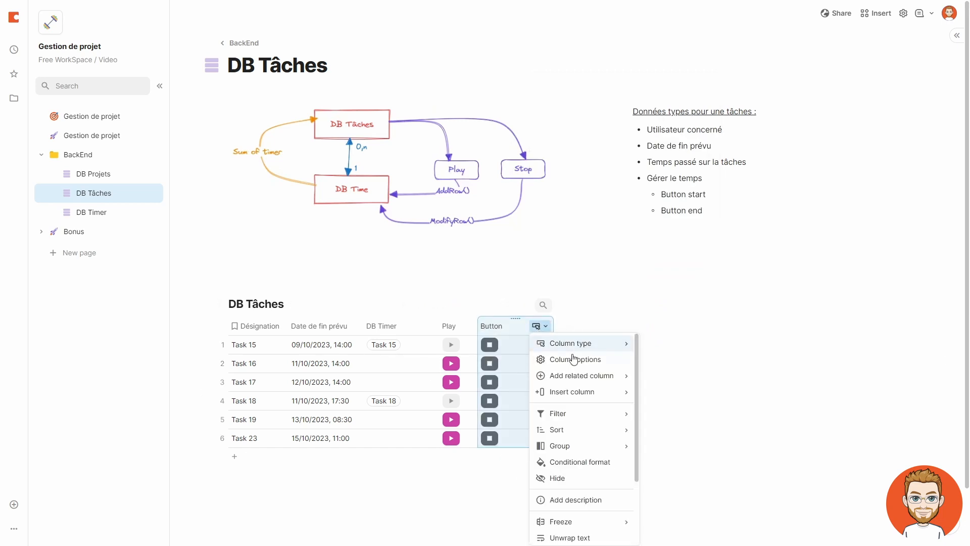
left_click(563, 357)
left_click(570, 304)
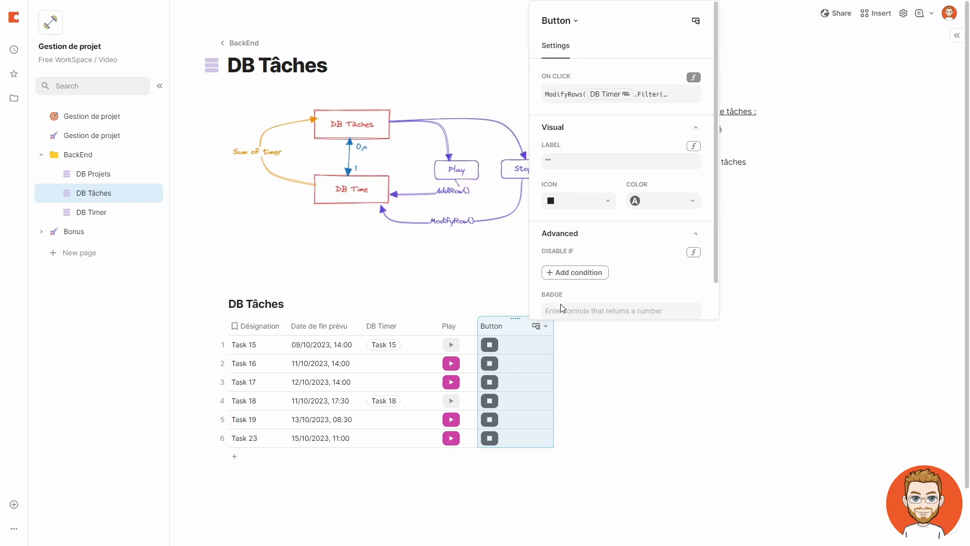
left_click(693, 252)
left_click(641, 268)
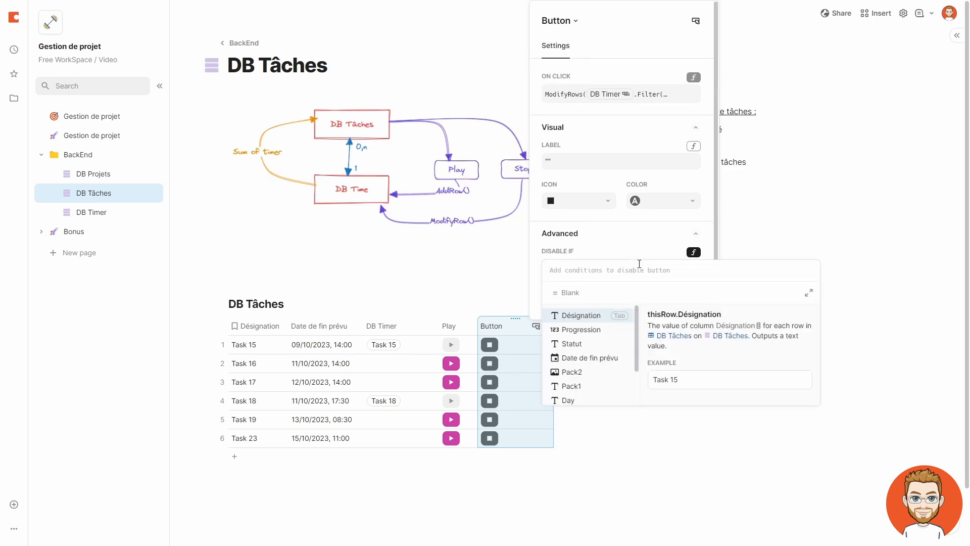
Step: Enter DB Timer.Filter(Date de fin.IsBlank()).Count() as the stop button's Disable if formula
type("DB T")
key("Tab")
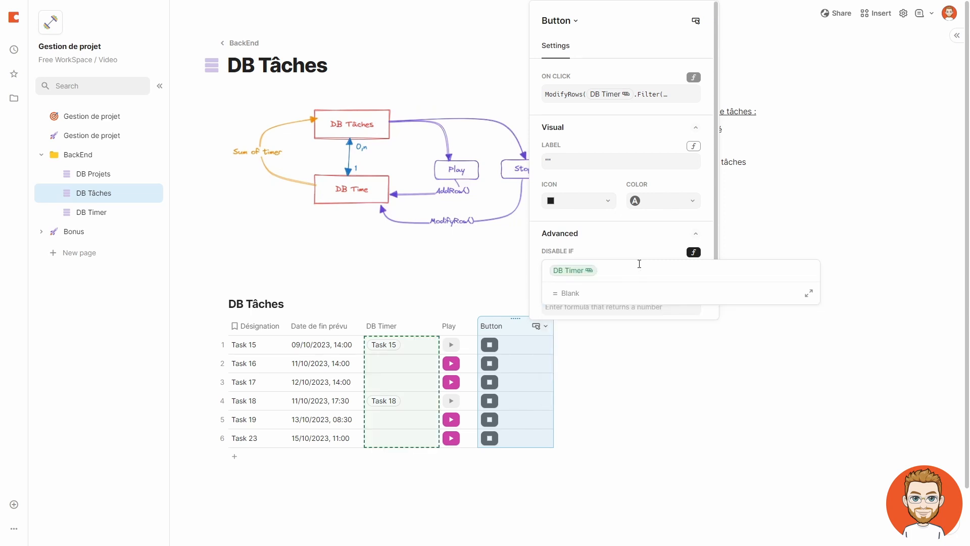
type(".filter(")
key("Tab")
type("c")
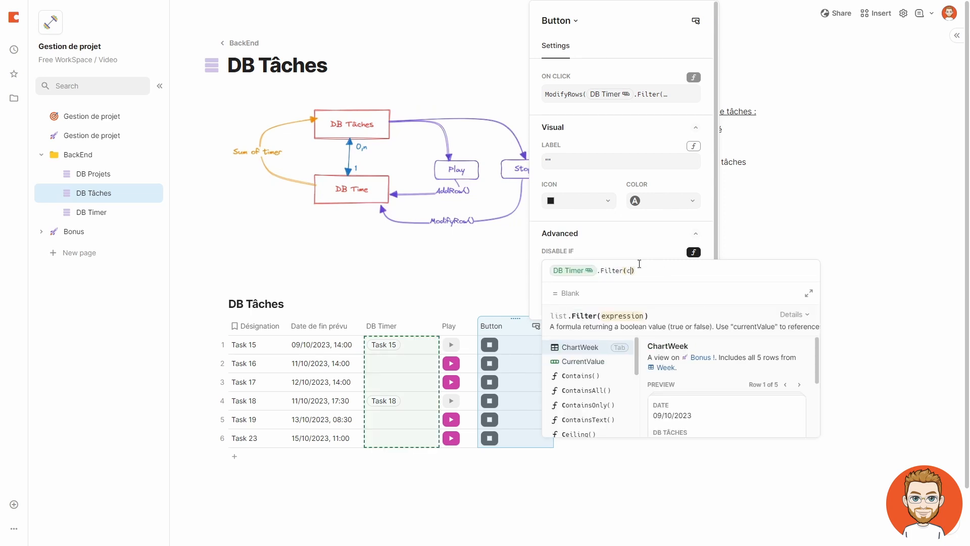
key("BackSpace")
type("date")
key("Down")
key("Tab")
type(".isblank()")
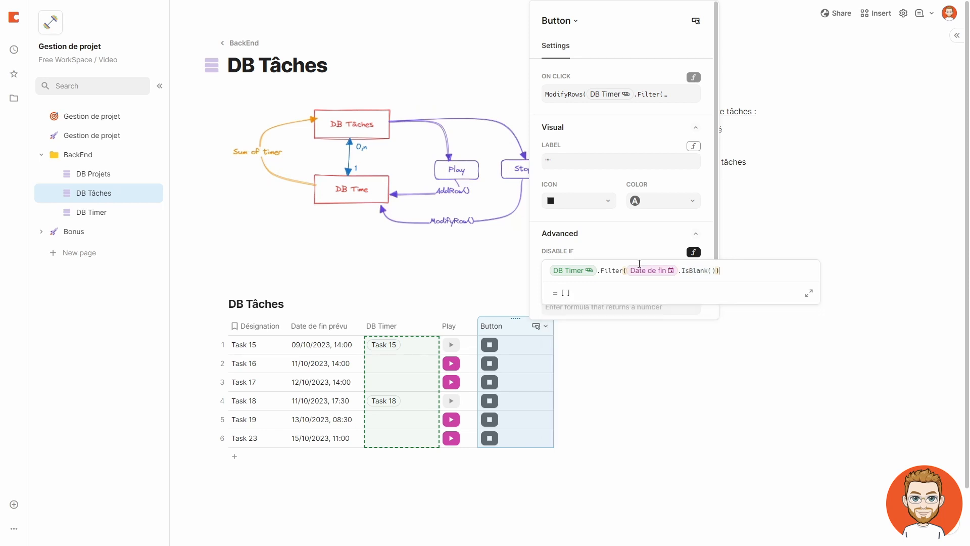
key("End")
type(".count()")
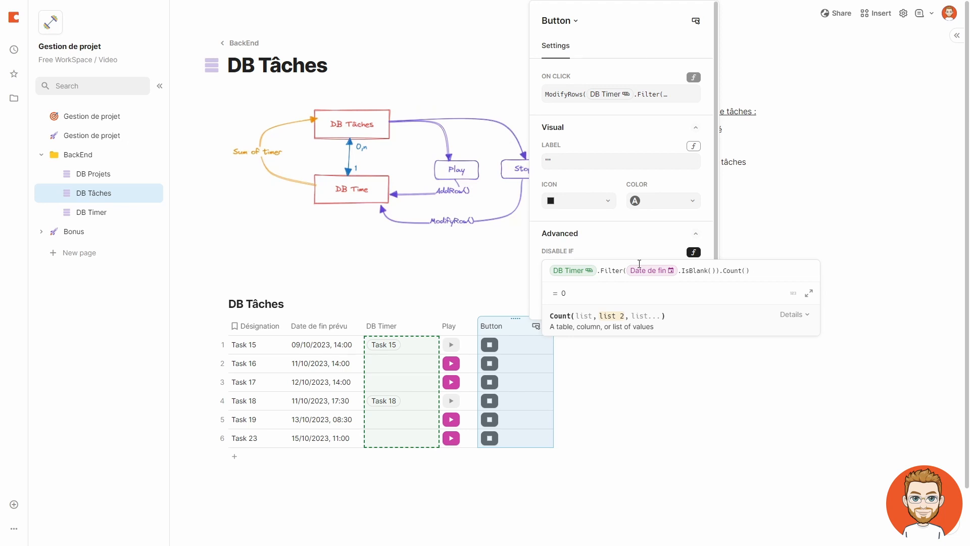
Step: Append .Not() to the Disable if formula, view the function's examples, and close the button settings
key("End")
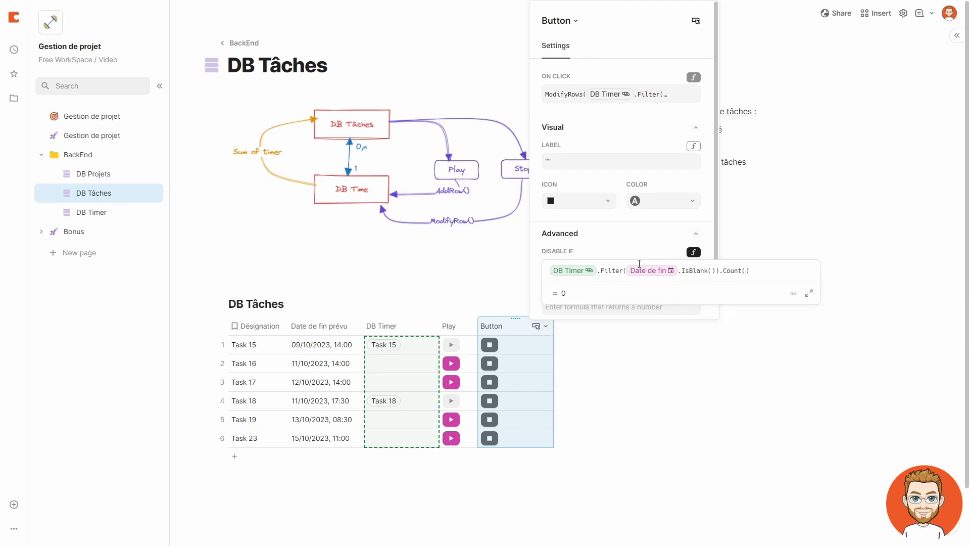
type(".not()")
key("Left")
key("Left")
key("Left")
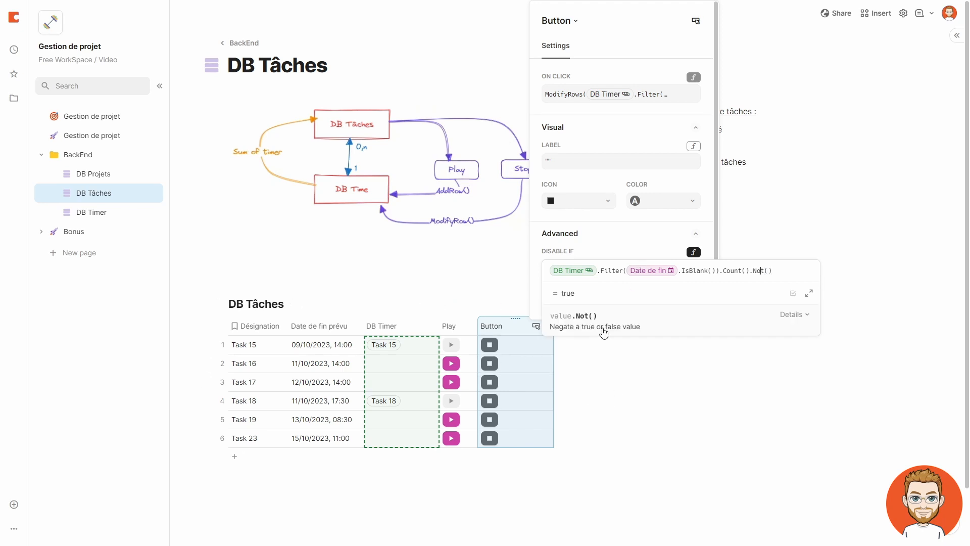
left_click(641, 327)
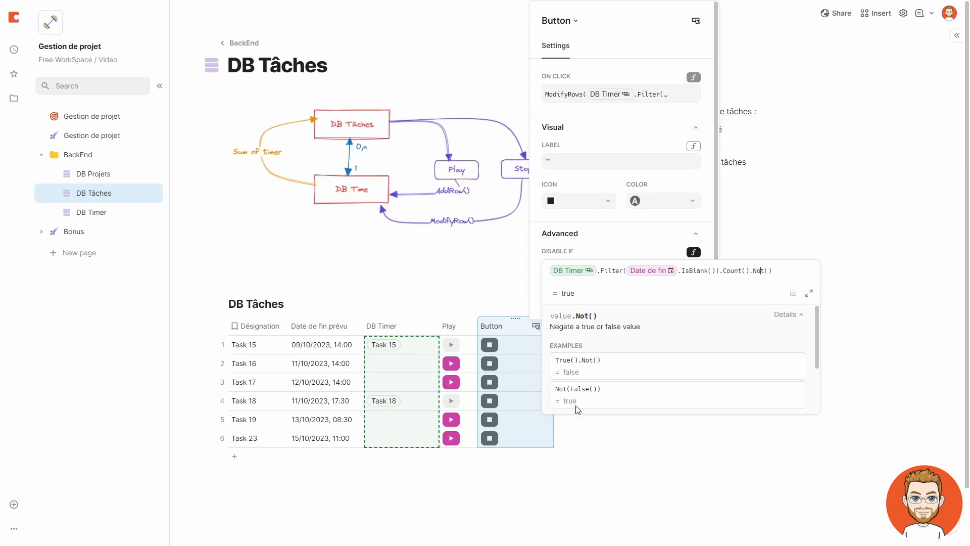
key("Escape")
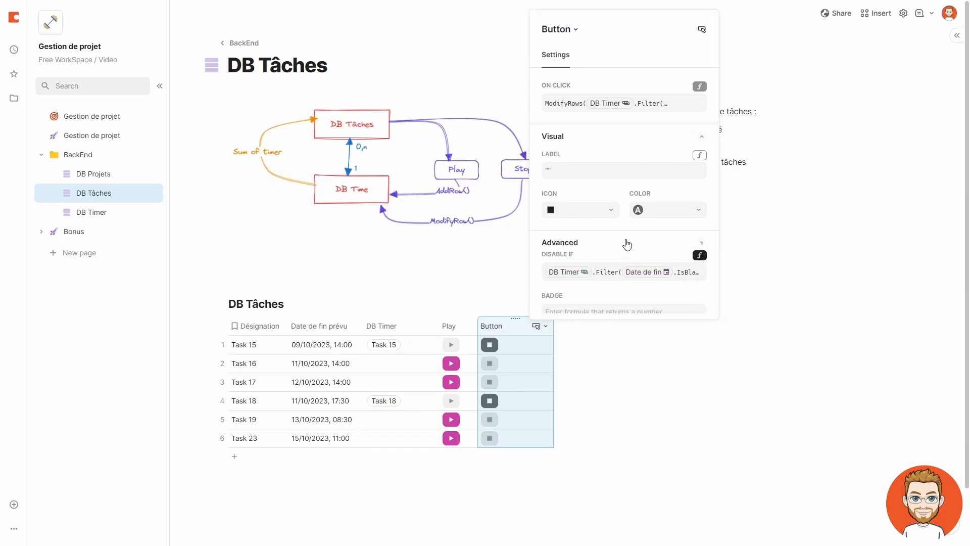
key("Escape")
Step: Test the buttons by stopping and restarting Task 18's timer, and starting and stopping one for Task 16
left_click(489, 401)
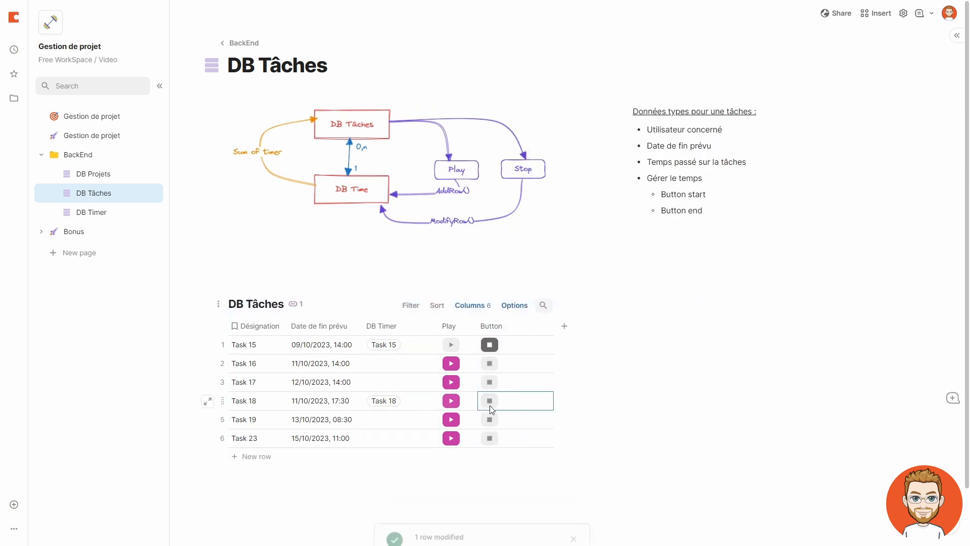
left_click(460, 404)
left_click(452, 363)
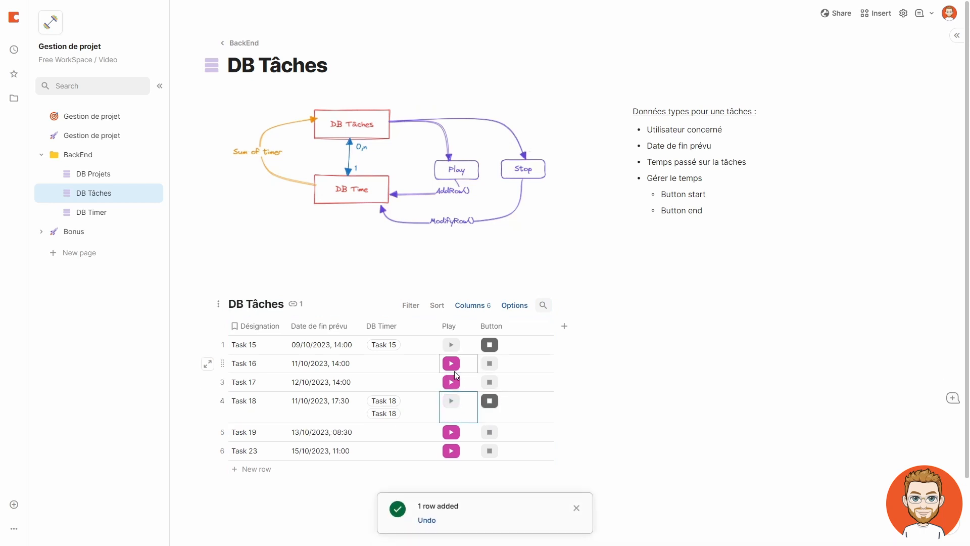
left_click(489, 363)
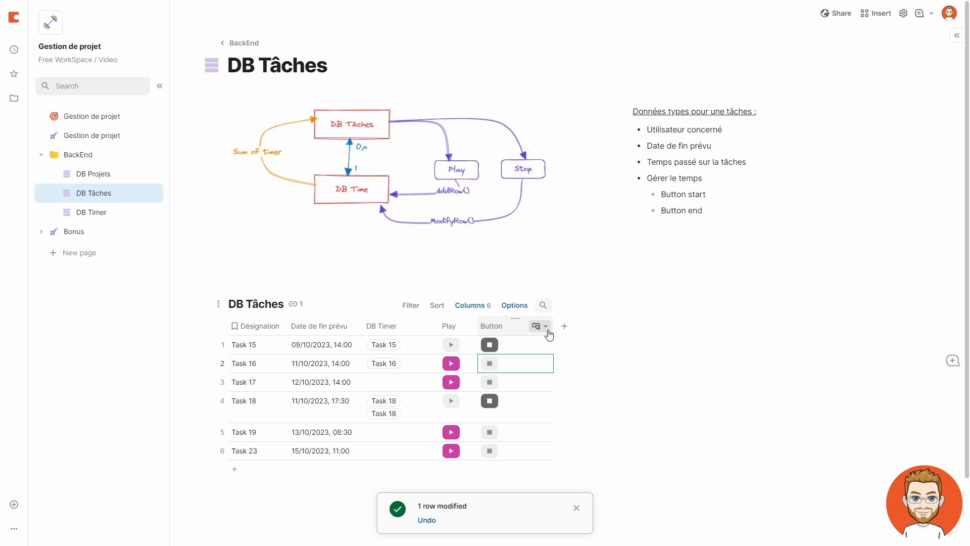
Step: Narrow the stop button column to roughly the width of the Play column
left_click_drag(553, 326, 518, 328)
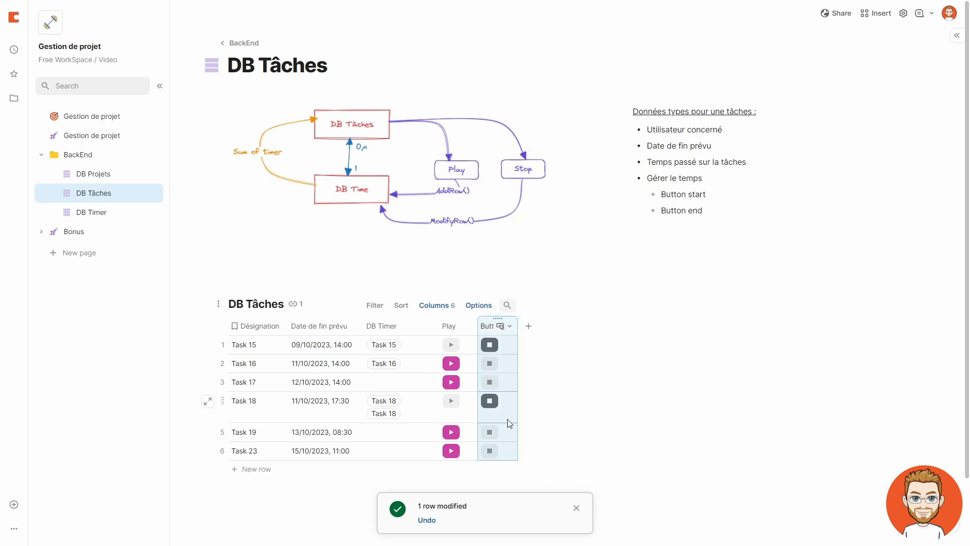
left_click(476, 489)
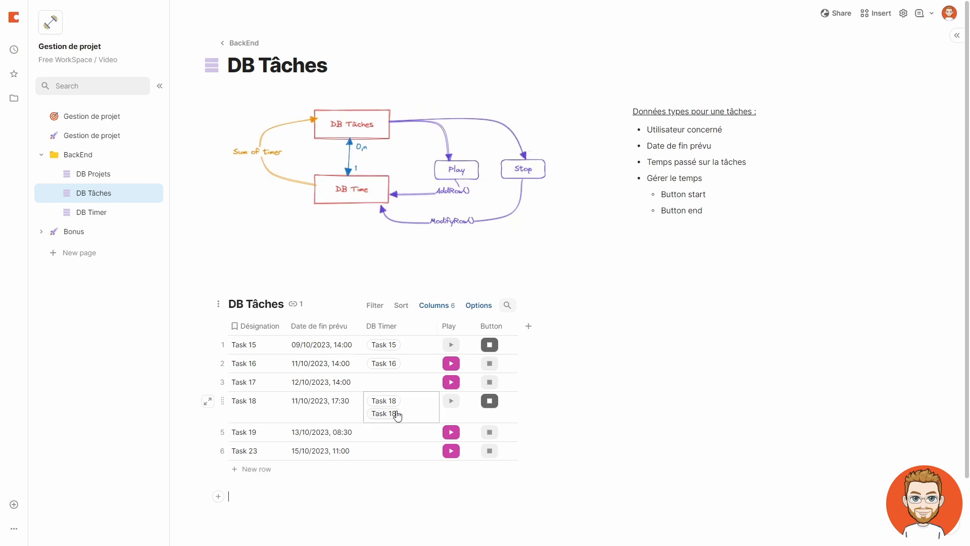
Step: View the DB Timer column's related columns and the aggregation choices offered for adding Durée, and close its options
left_click(425, 326)
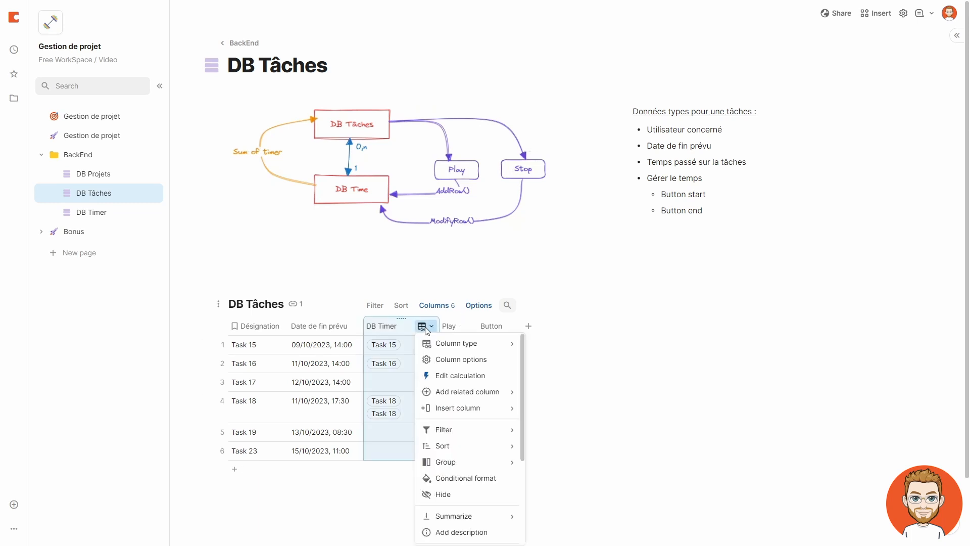
left_click(460, 359)
left_click(454, 283)
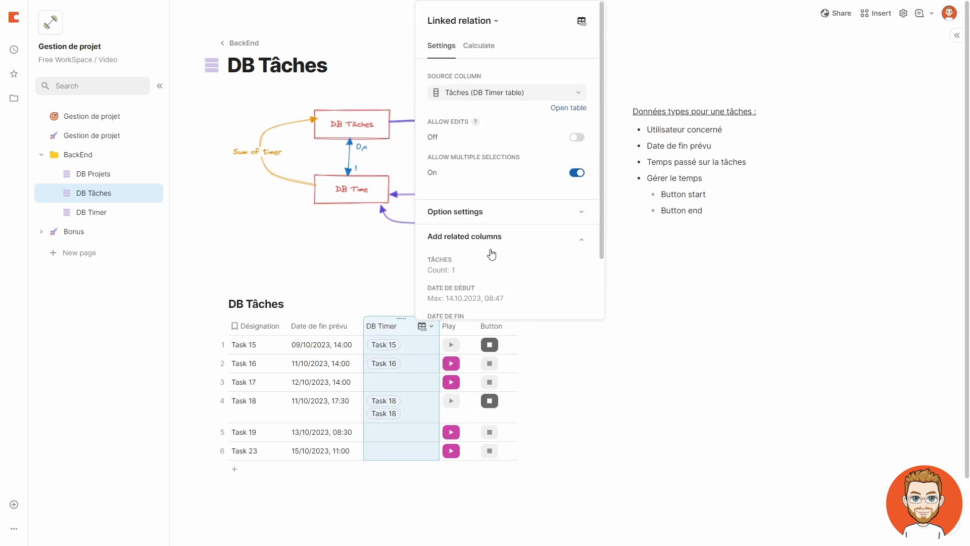
scroll(487, 258, "down", 2)
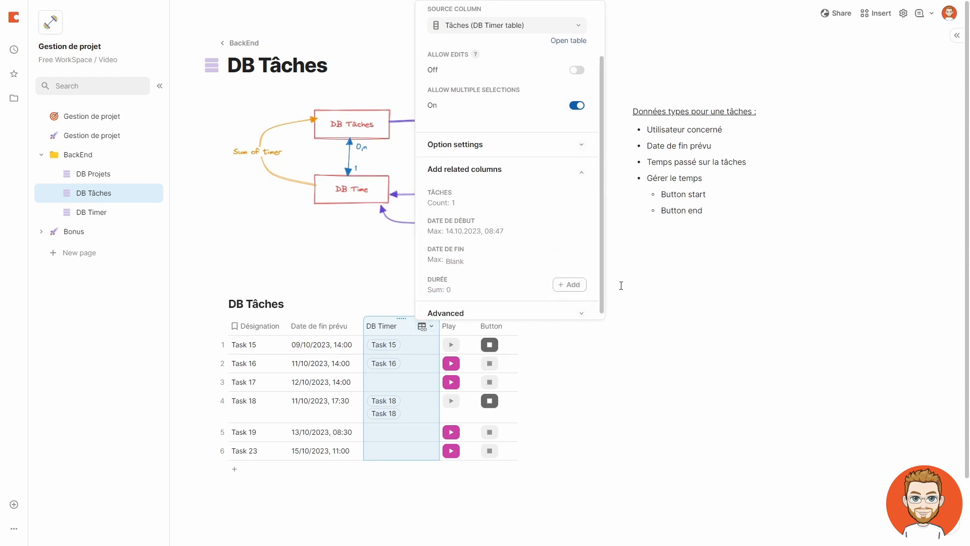
left_click(569, 285)
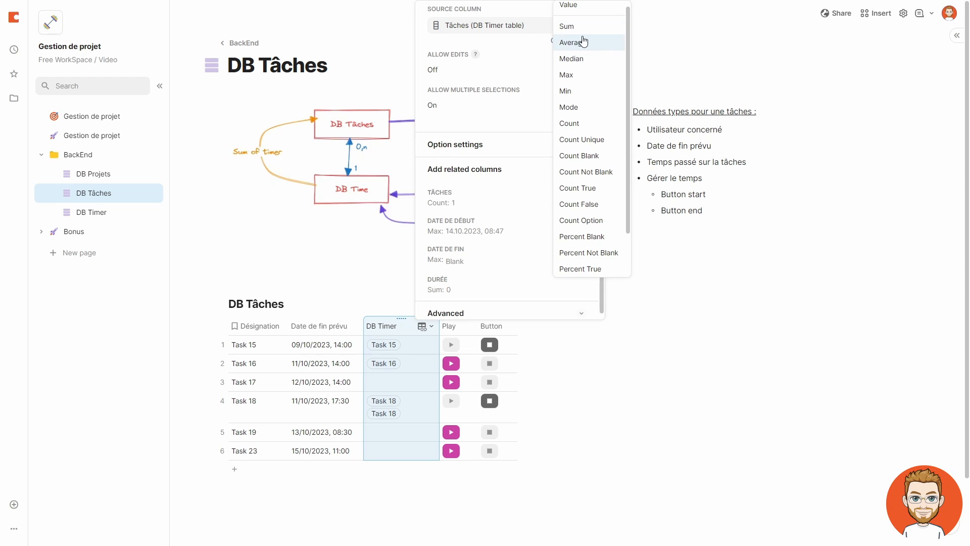
left_click(536, 384)
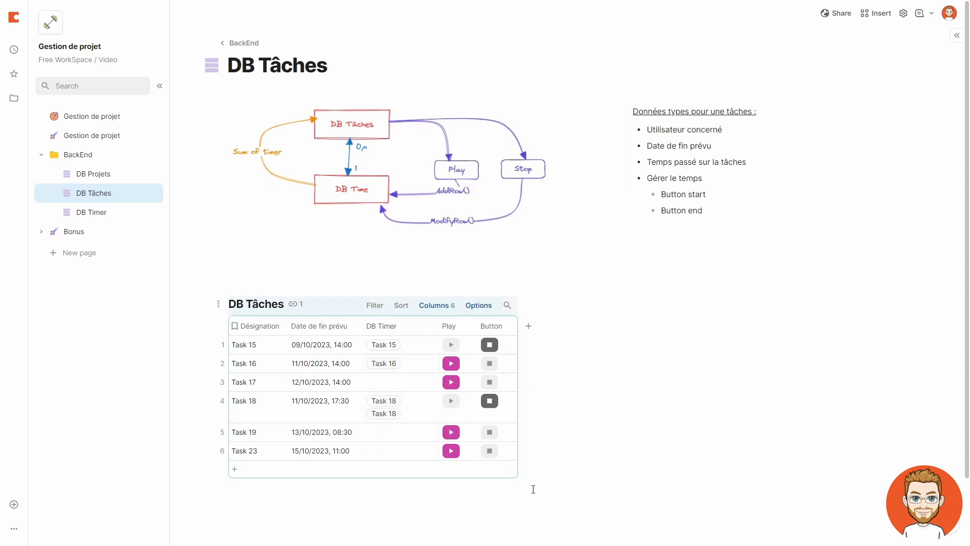
Step: Try adding Durée as a related column from Task 16's timer card in the DB Timer column
left_click(389, 372)
mouse_move(389, 368)
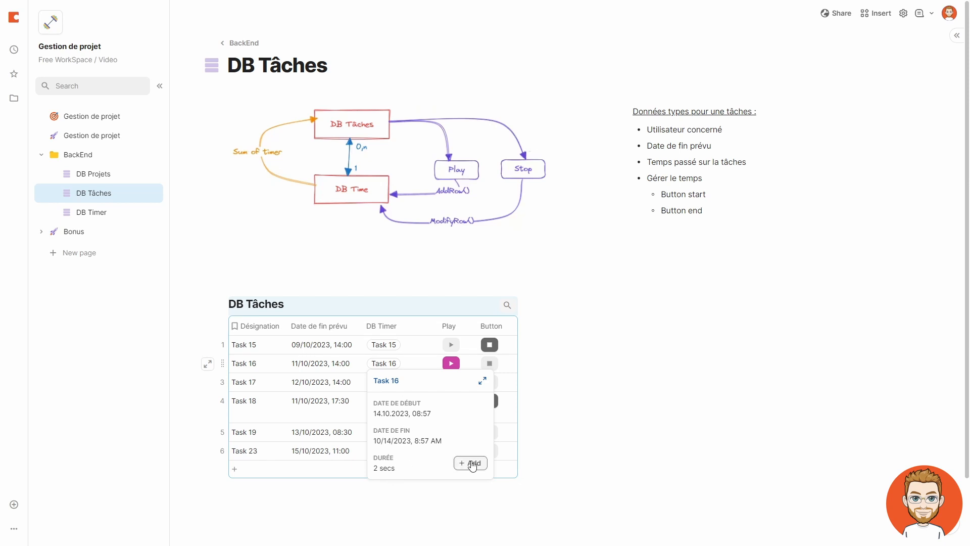
left_click(470, 463)
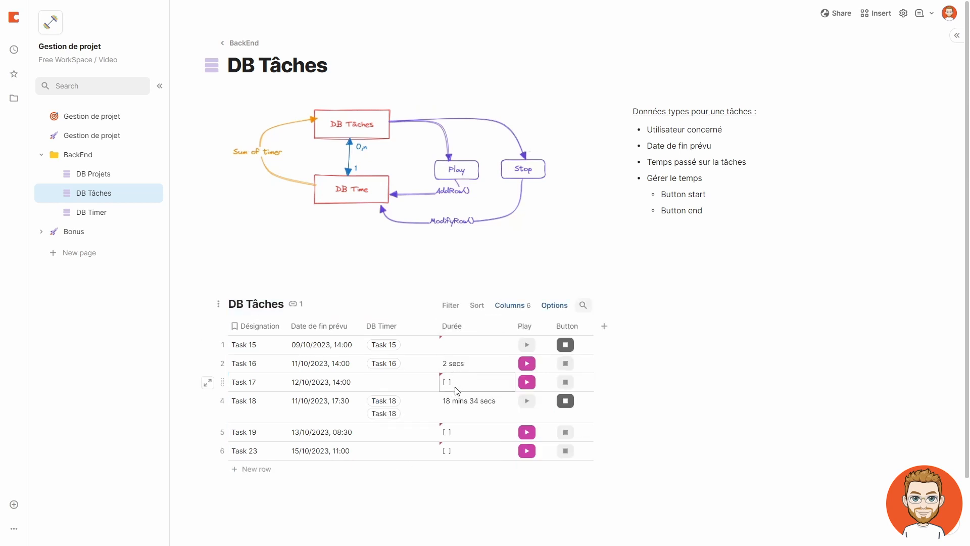
Step: Add a column at the end of DB Tâches that is calculated from a custom formula
scroll(456, 497, "down", 3)
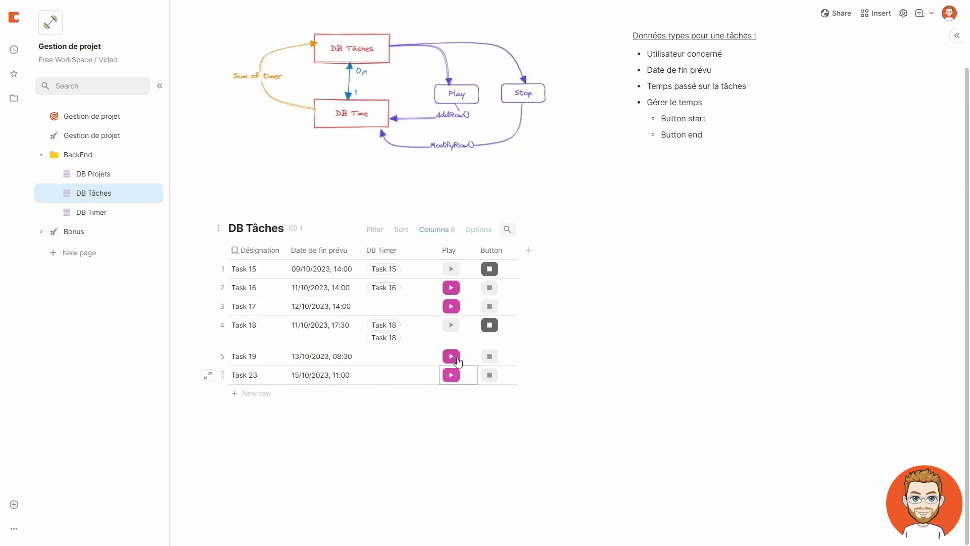
left_click(530, 251)
scroll(602, 344, "down", 2)
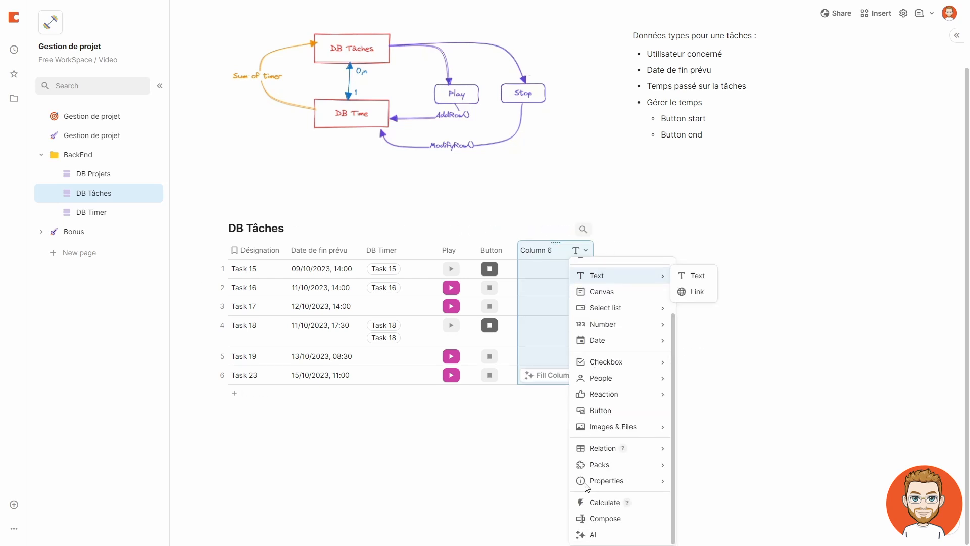
left_click(608, 505)
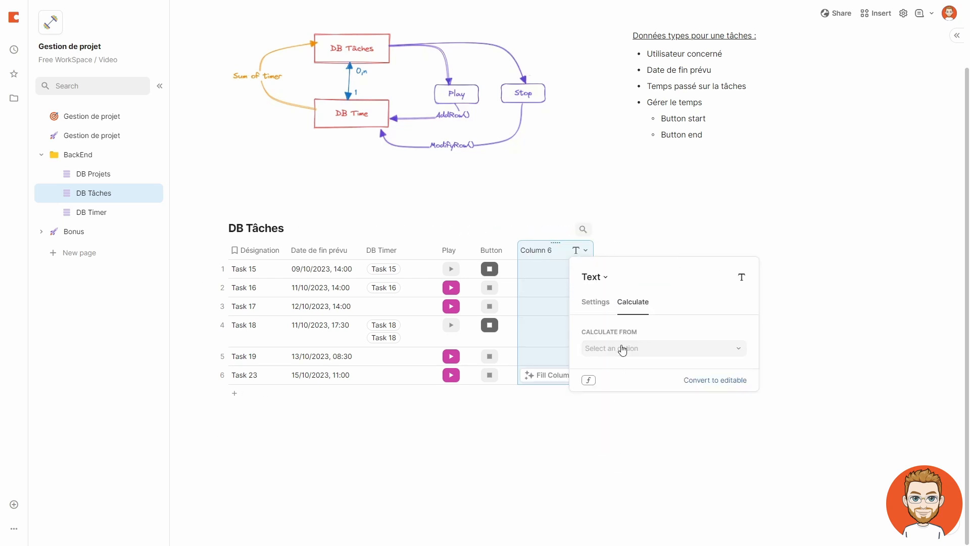
left_click(605, 356)
left_click(619, 532)
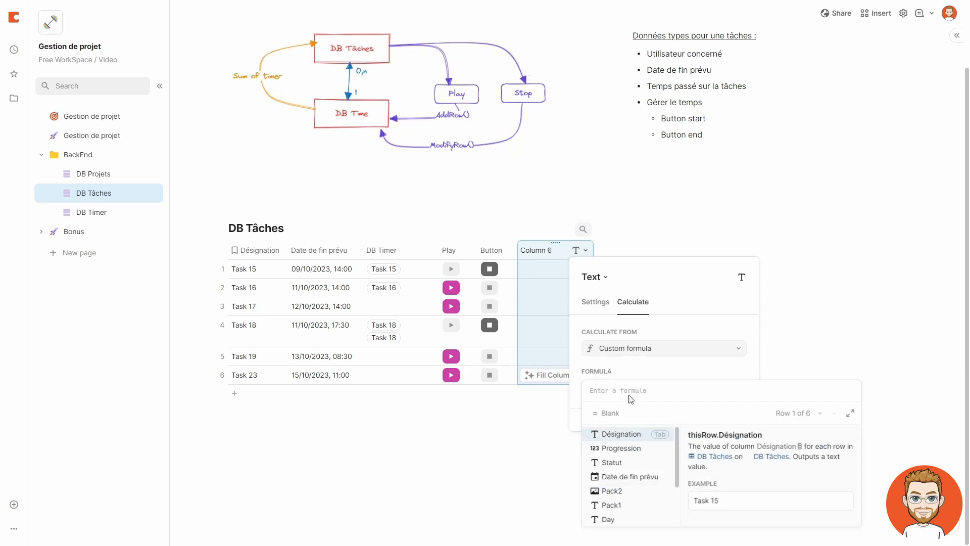
Step: Enter DB Timer.Durée.Sum() as the new column's formula and close its settings
type("db timer")
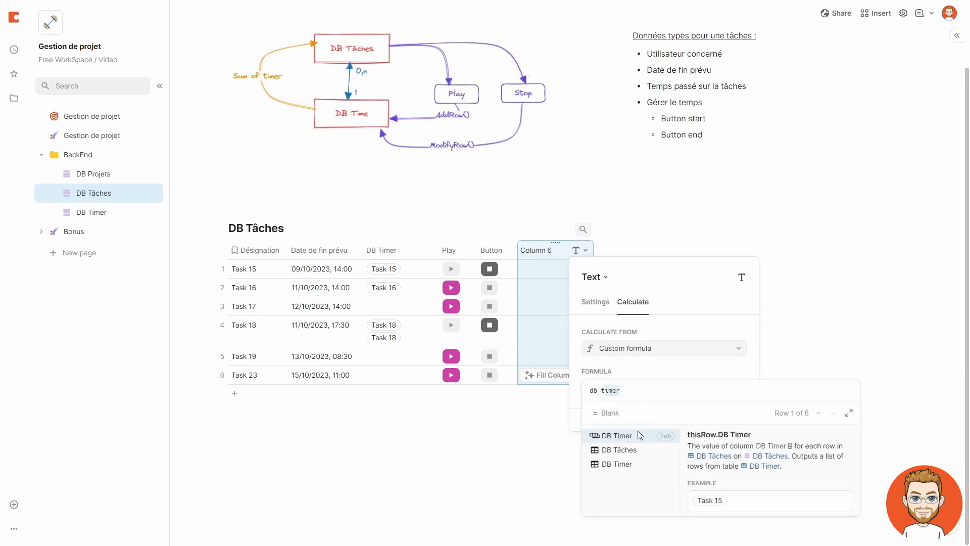
left_click(640, 434)
type(".durée")
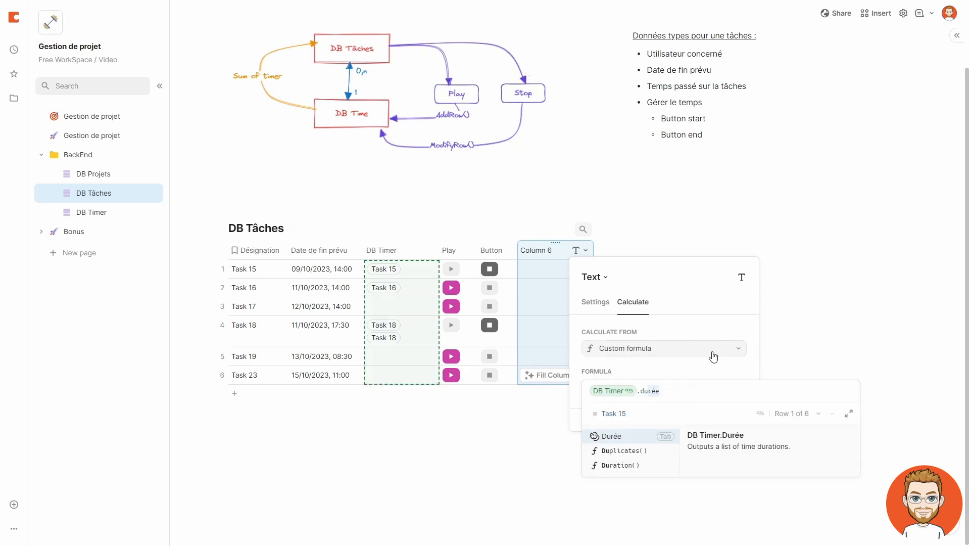
key("Tab")
type(".sum")
key("Tab")
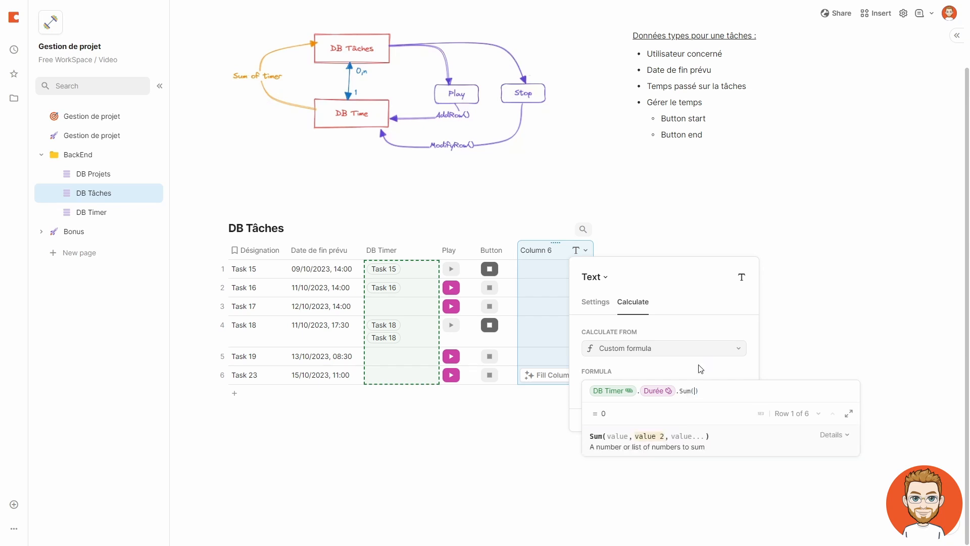
left_click(701, 368)
left_click(537, 455)
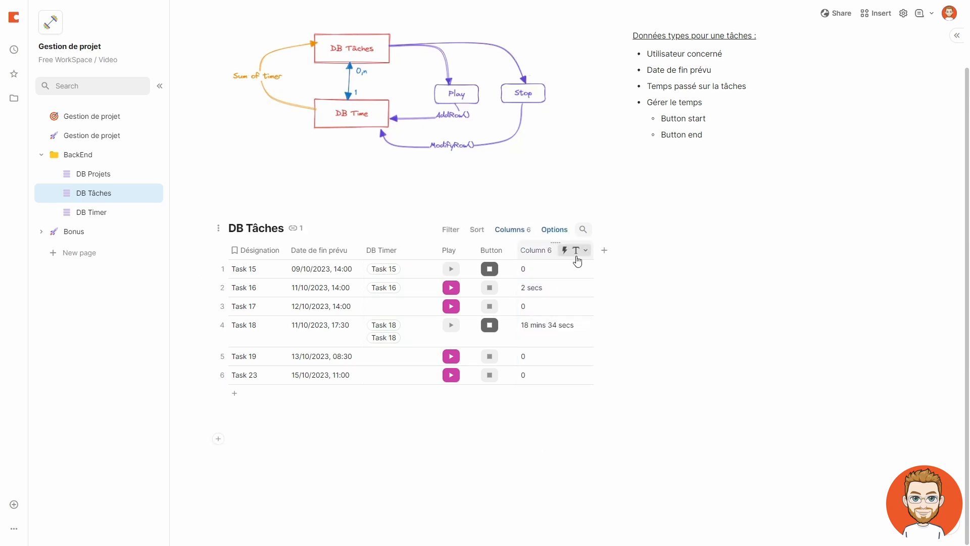
Step: Delete the formula-based sum column from DB Tâches, including from its linked view
left_click(536, 255)
key("alt+minus")
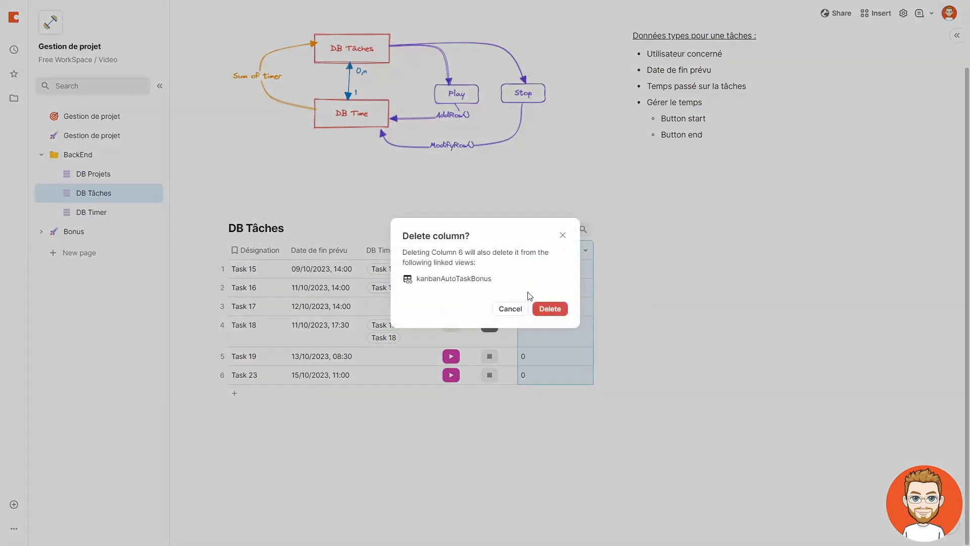
left_click(550, 308)
Step: Add a column to DB Tâches showing the Sum of Durée from the related DB Timer rows
left_click(535, 251)
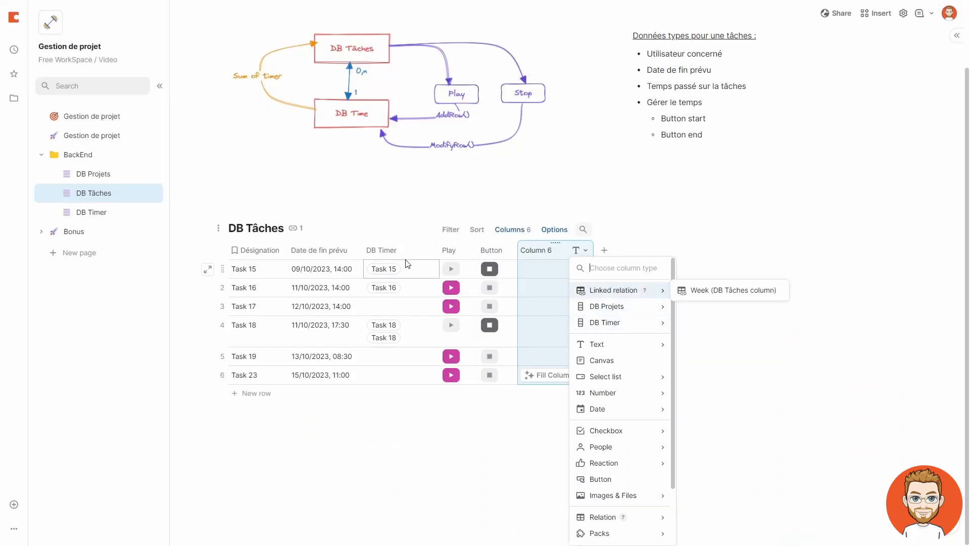
mouse_move(609, 326)
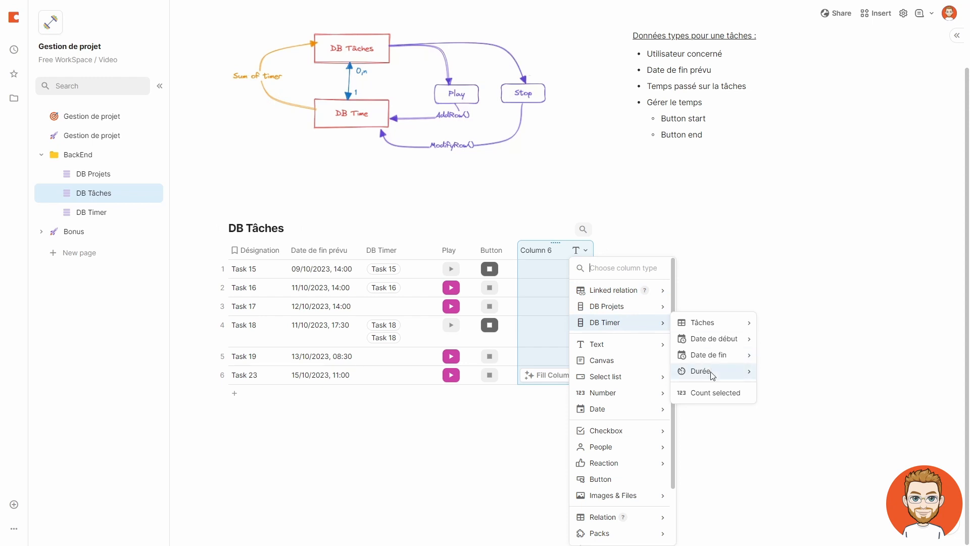
mouse_move(713, 375)
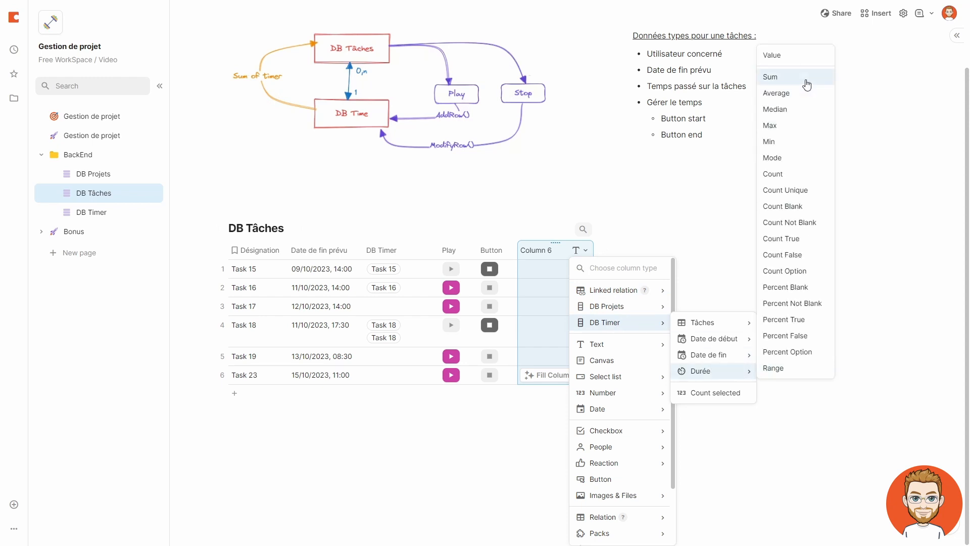
left_click(807, 77)
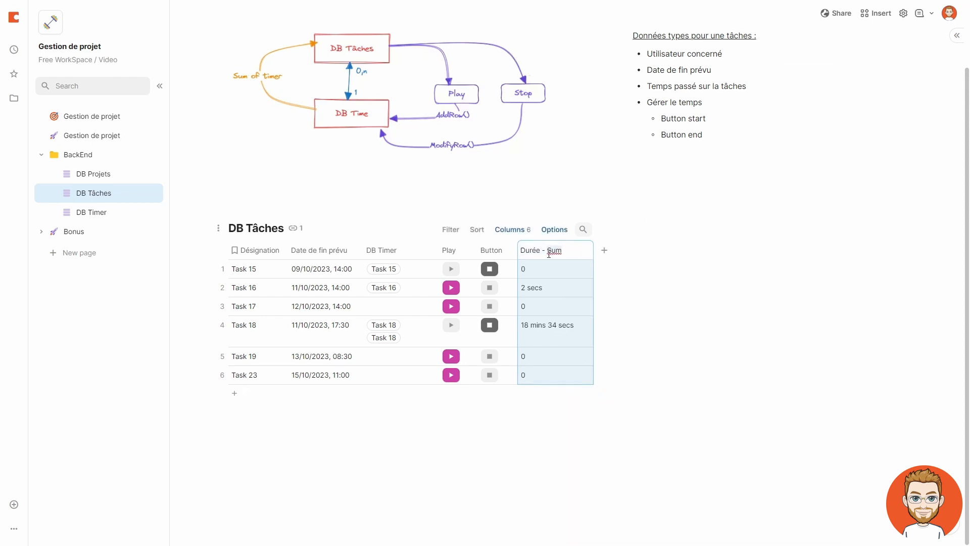
Step: Rename the summed column Durée and change its column type to Duration
left_click(579, 251)
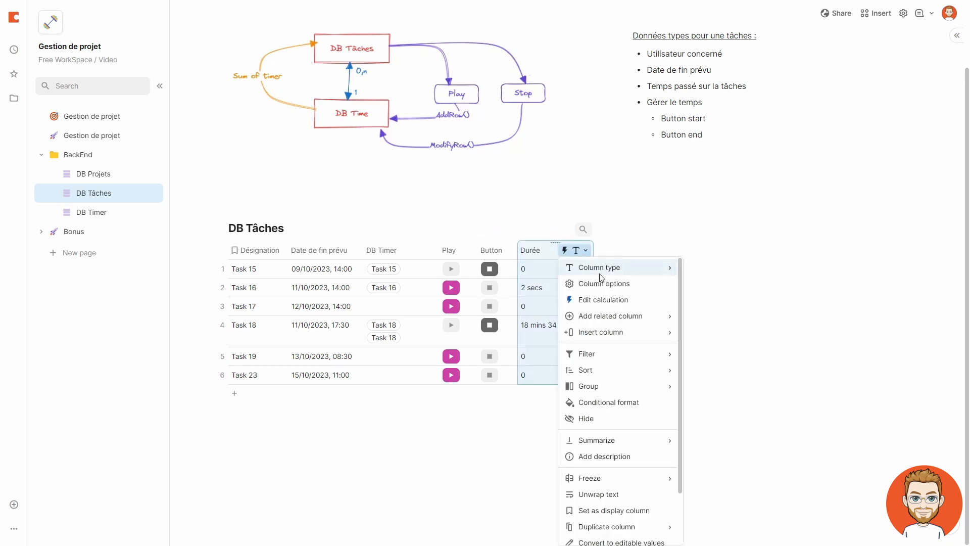
mouse_move(601, 271)
mouse_move(733, 380)
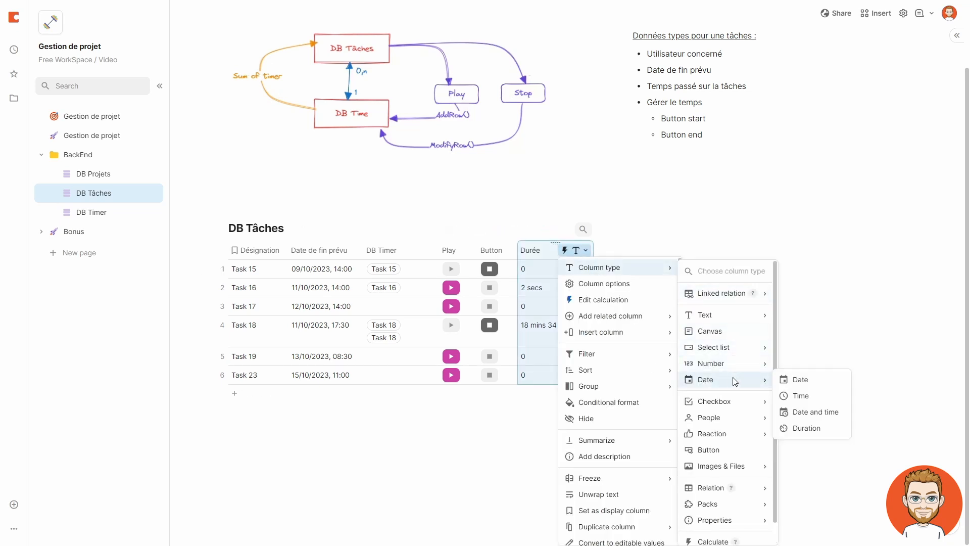
left_click(807, 429)
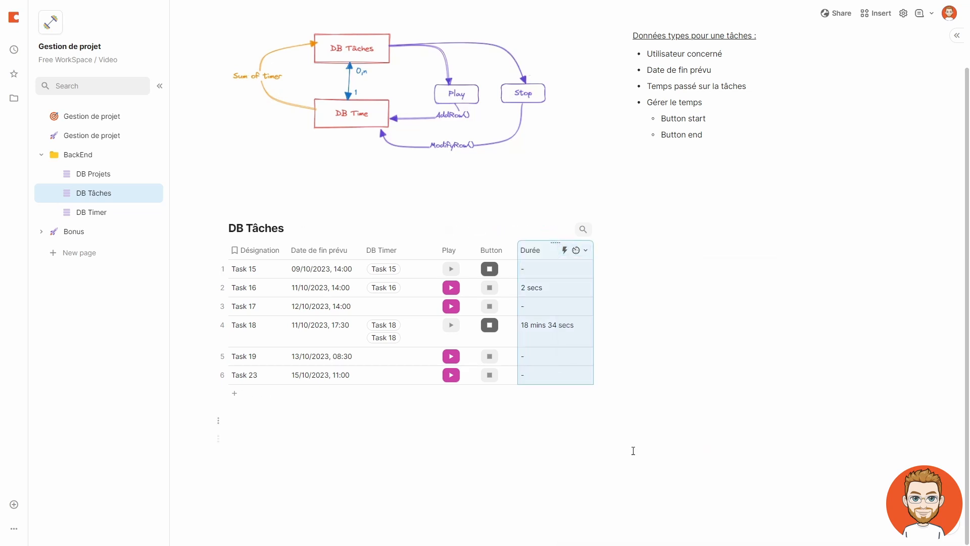
left_click(521, 484)
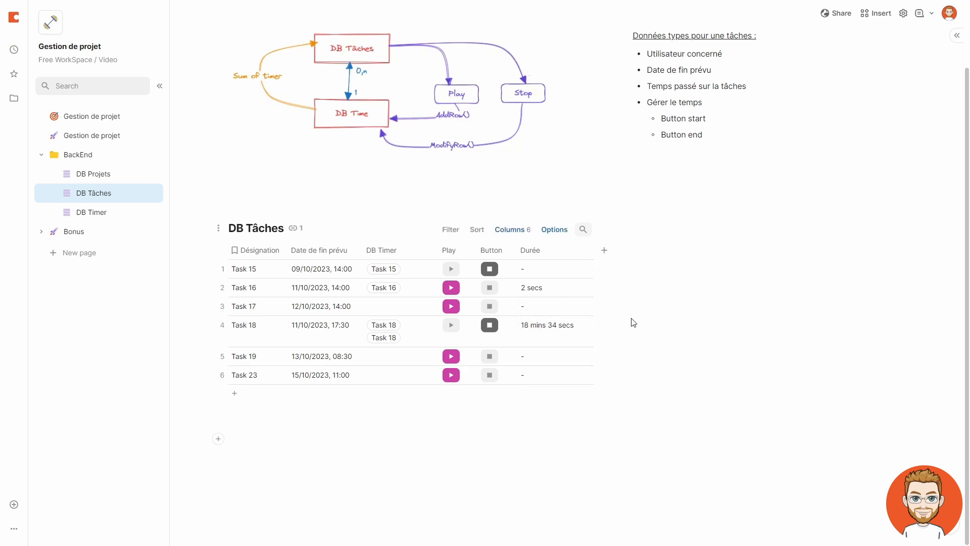
Step: Add a column at the end of DB Tâches as a new relation to the DB Projets table
left_click(606, 250)
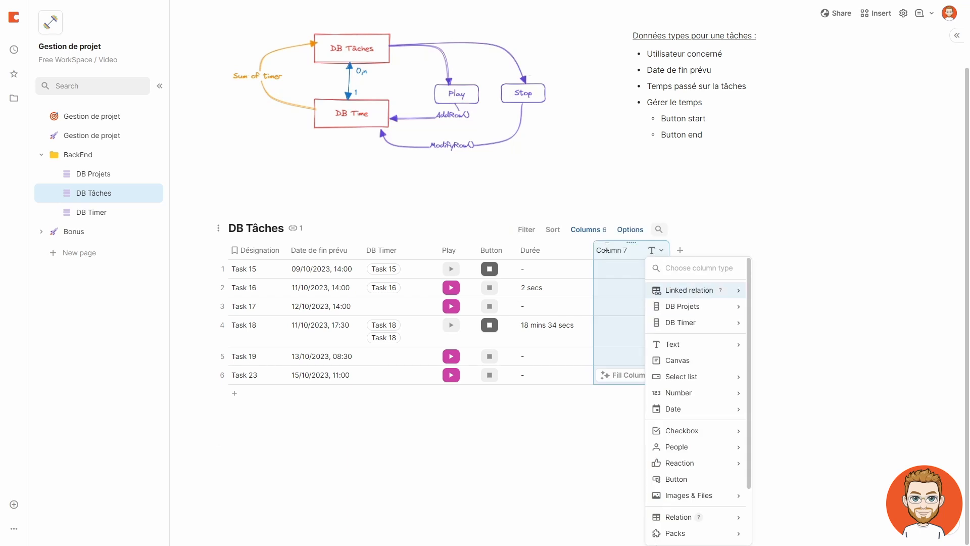
mouse_move(708, 377)
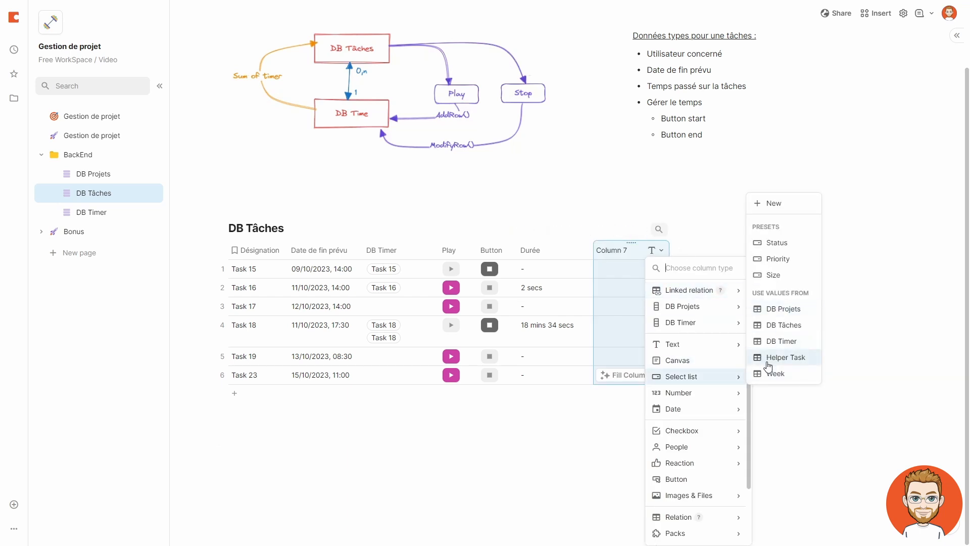
scroll(696, 382, "down", 2)
mouse_move(688, 448)
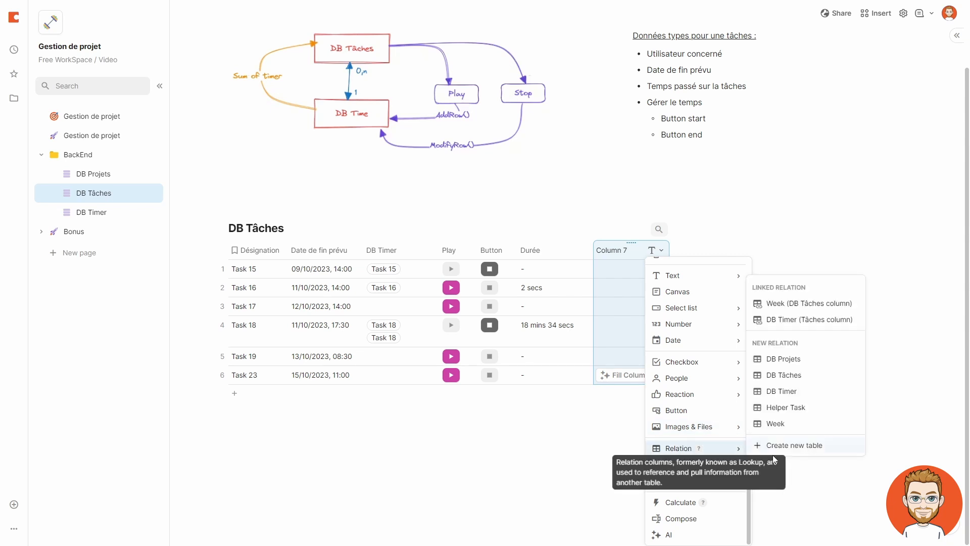
left_click(783, 359)
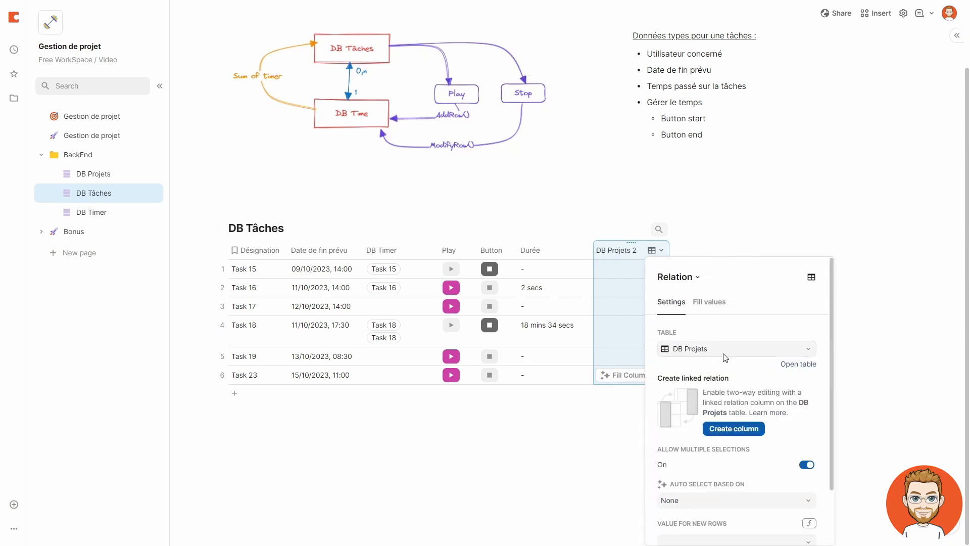
Step: Create the linked relation column in DB Projets and turn off multiple selections for the relation
left_click(719, 431)
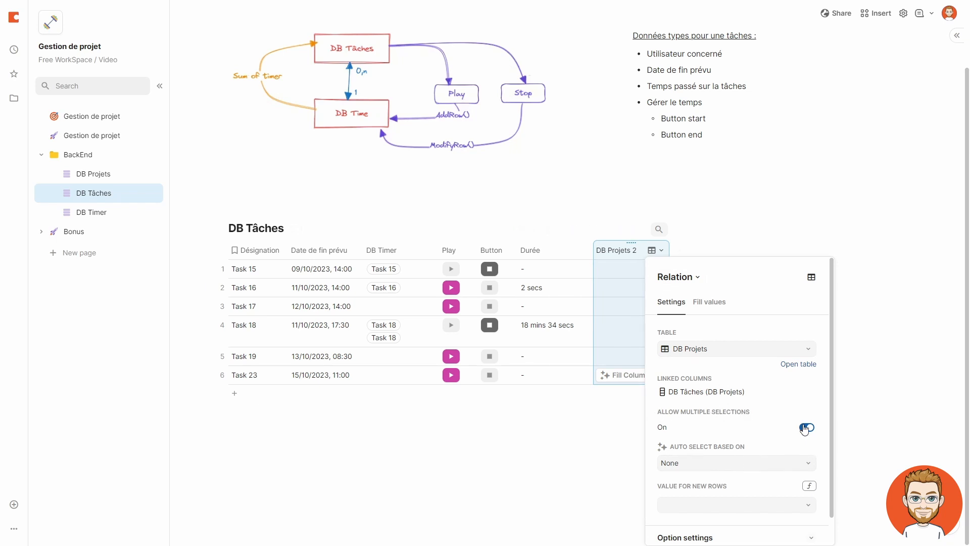
left_click(806, 429)
Step: Examine the project relation's default value for new rows, option sorting and filter choices, and available related columns
scroll(735, 432, "down", 1)
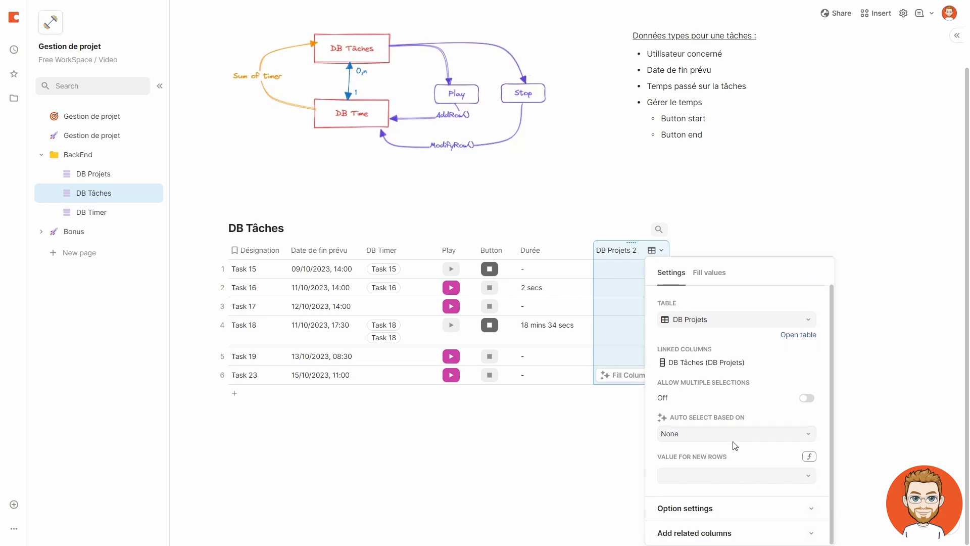
left_click(729, 481)
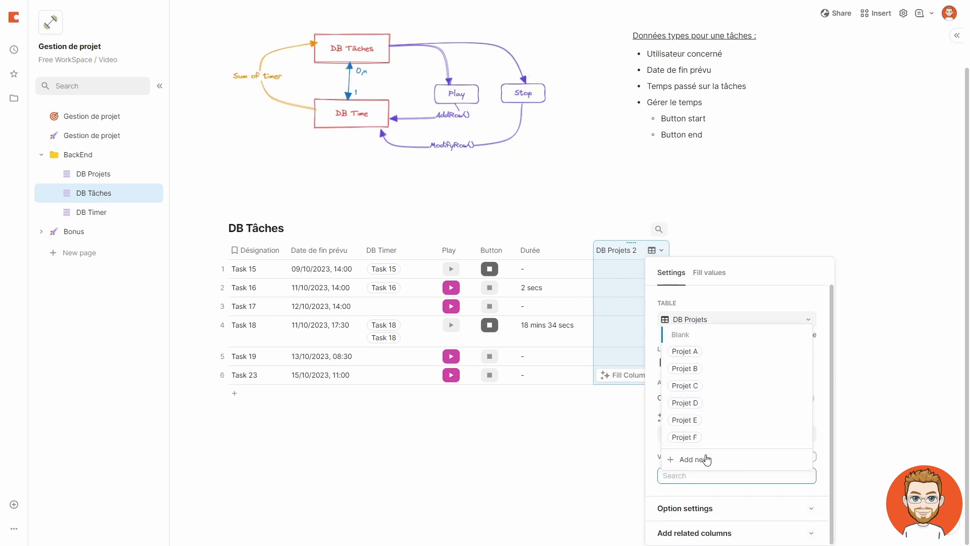
left_click(742, 490)
left_click(728, 508)
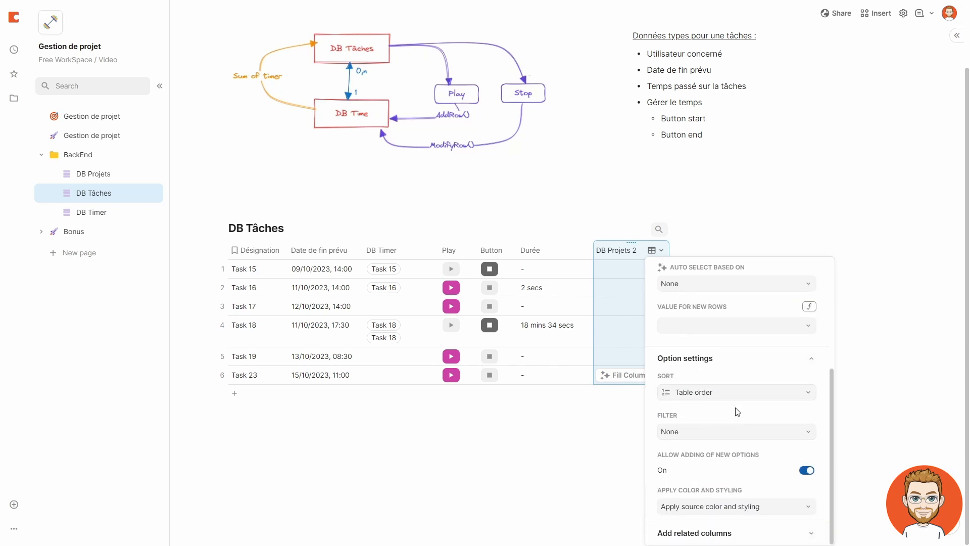
left_click(697, 437)
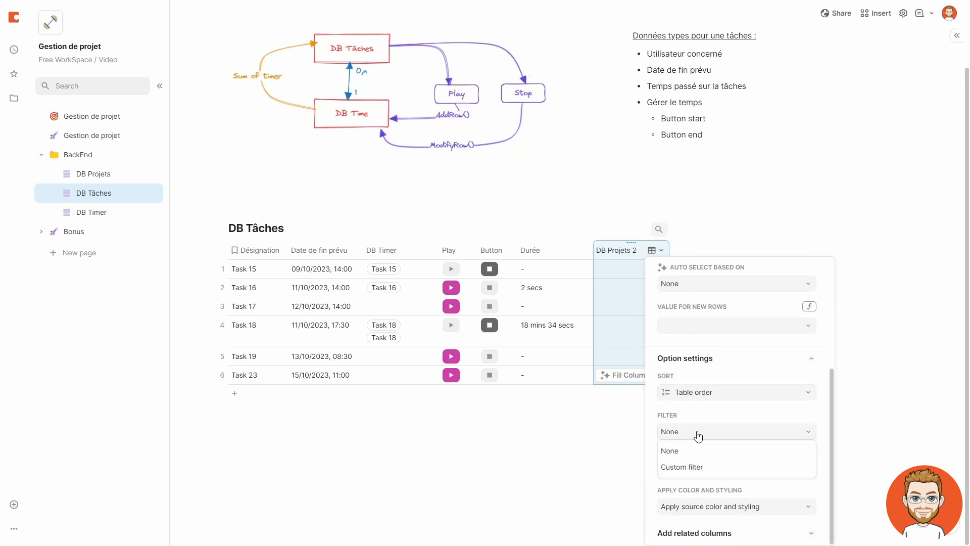
left_click(695, 467)
left_click(790, 437)
left_click(747, 450)
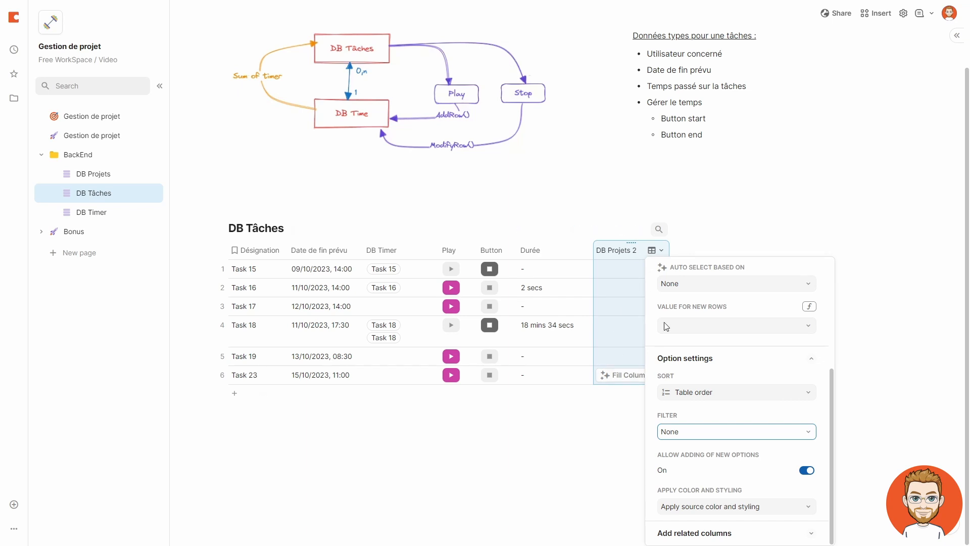
left_click(738, 530)
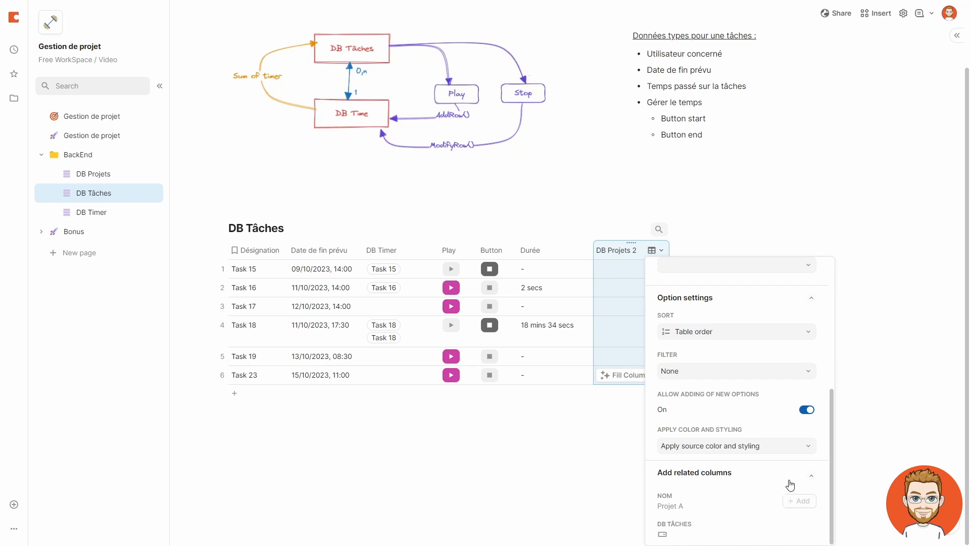
Step: Assign Projet A to Task 15 and fill that value down through all the other tasks in DB Tâches
left_click(632, 269)
left_click(638, 289)
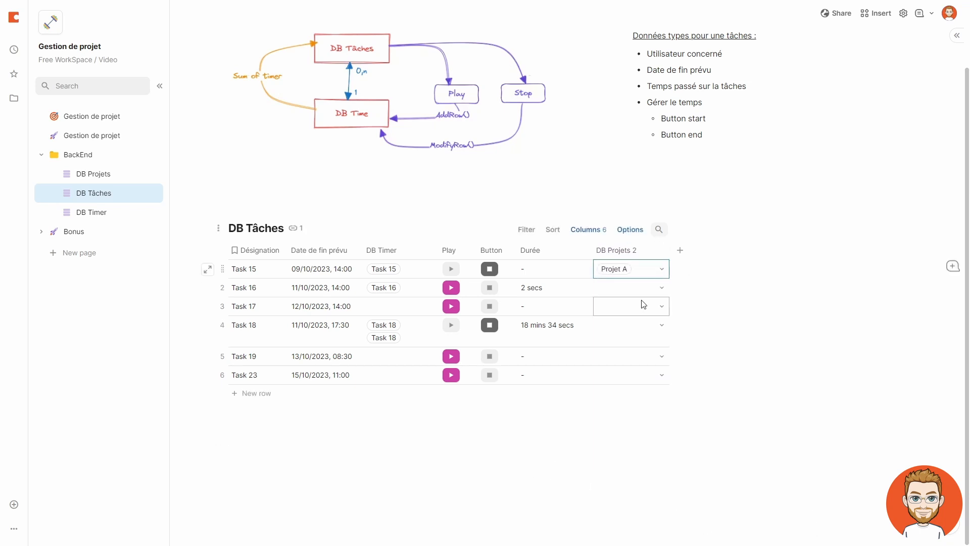
left_click_drag(652, 284, 632, 382)
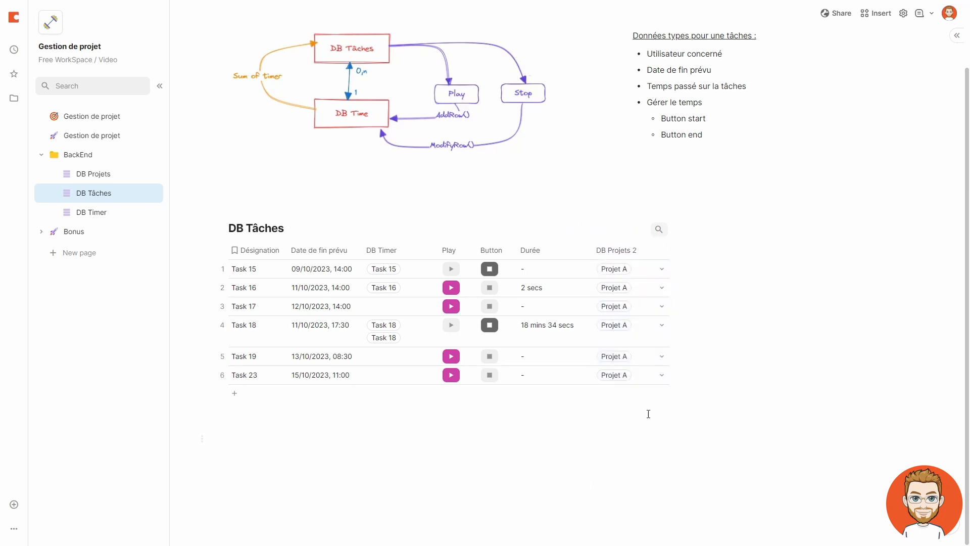
left_click(426, 250)
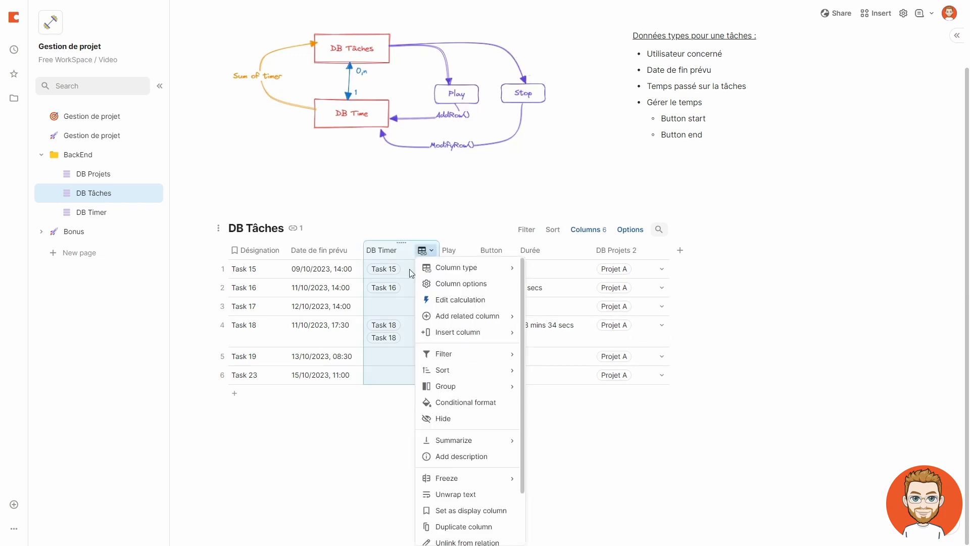
left_click(365, 449)
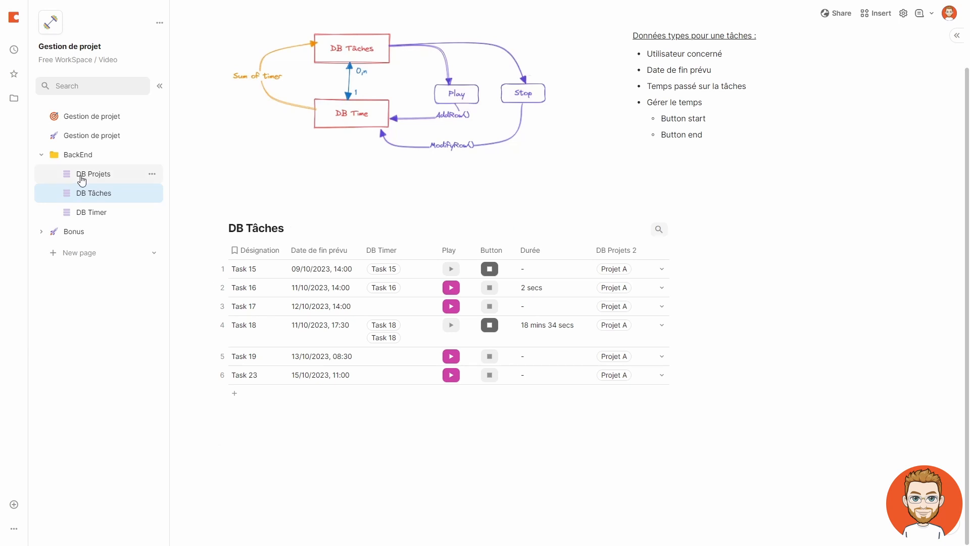
Step: In DB Projets, add the summed Durée of the linked tasks as a related column of DB Tâches
left_click(82, 177)
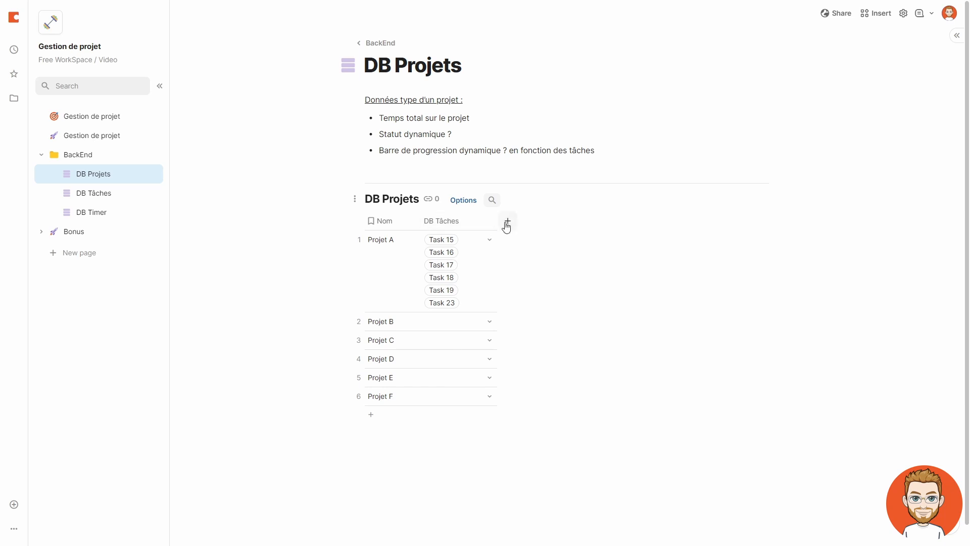
left_click(480, 221)
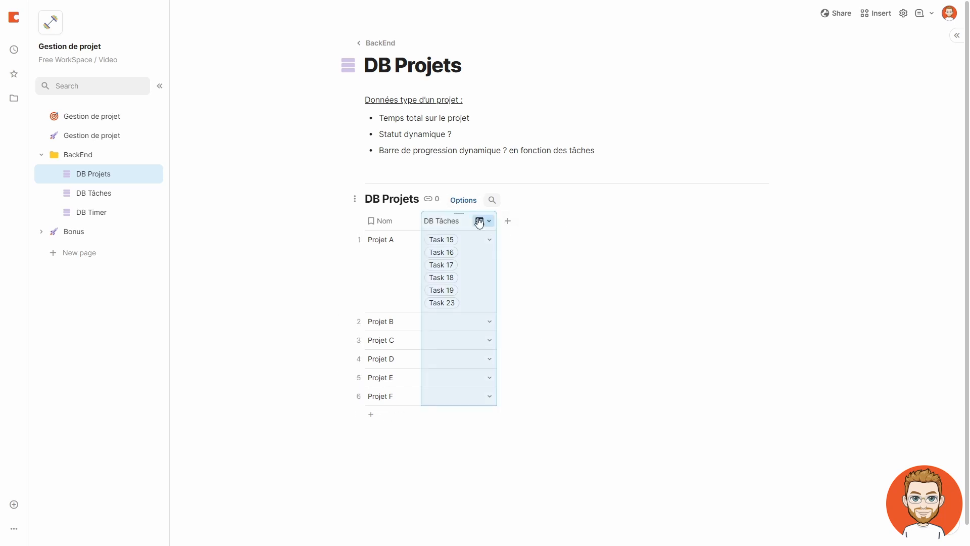
left_click(479, 221)
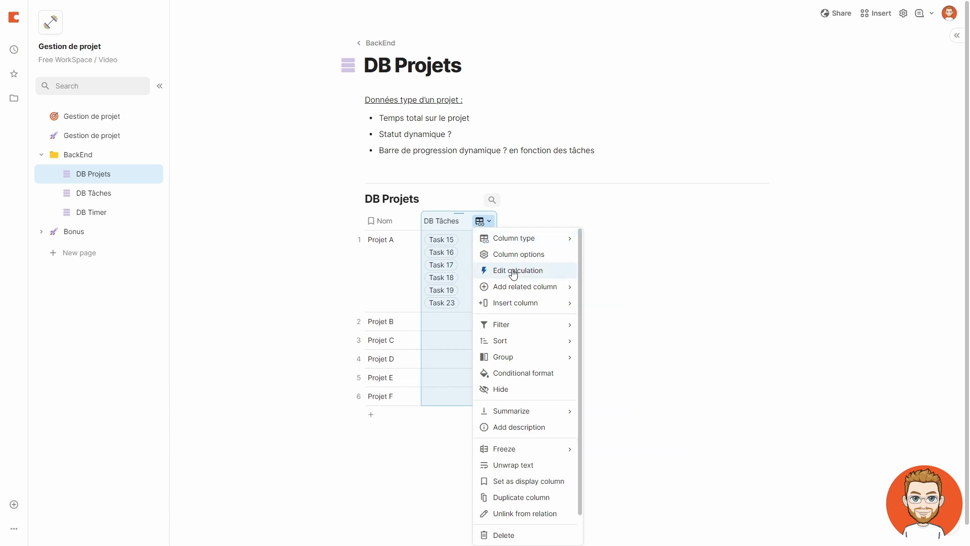
left_click(528, 256)
left_click(530, 473)
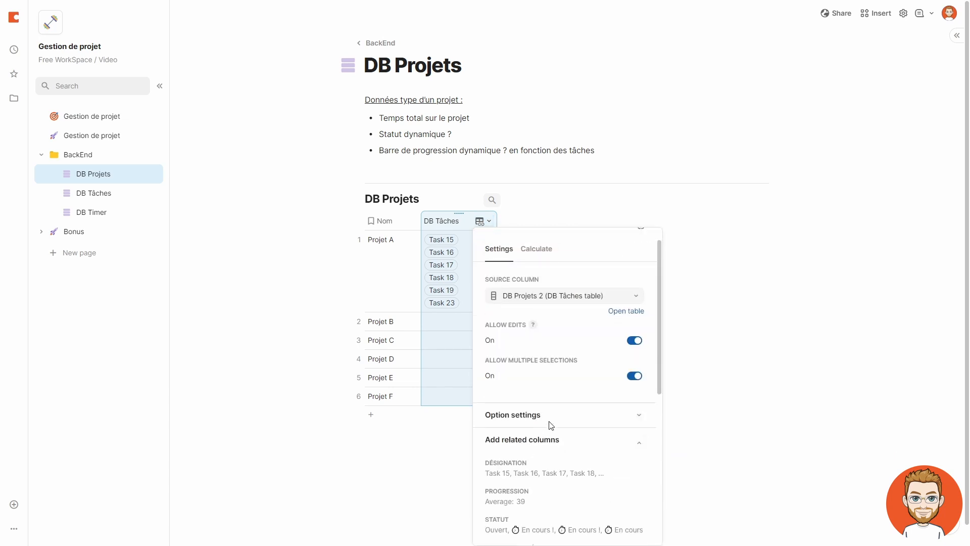
scroll(551, 424, "down", 8)
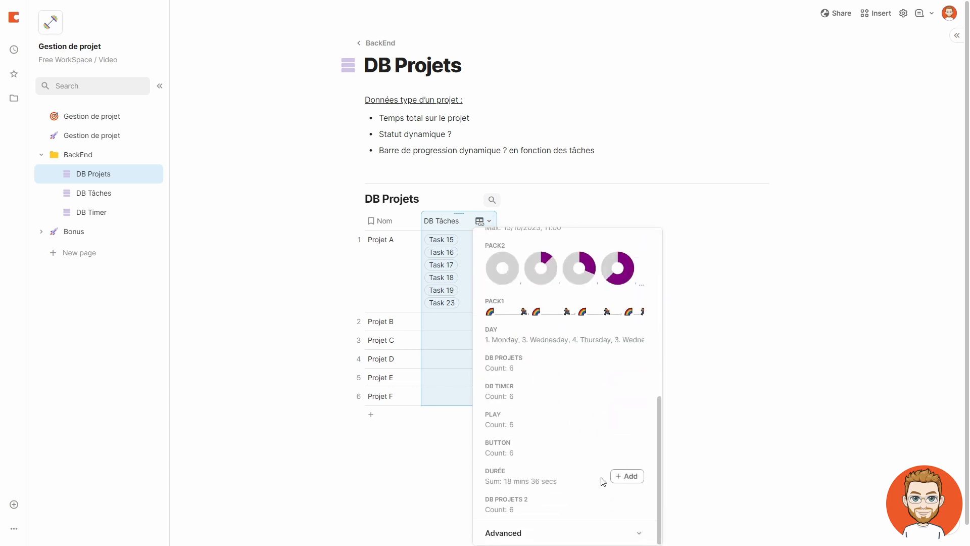
left_click(626, 474)
left_click(624, 166)
left_click(612, 190)
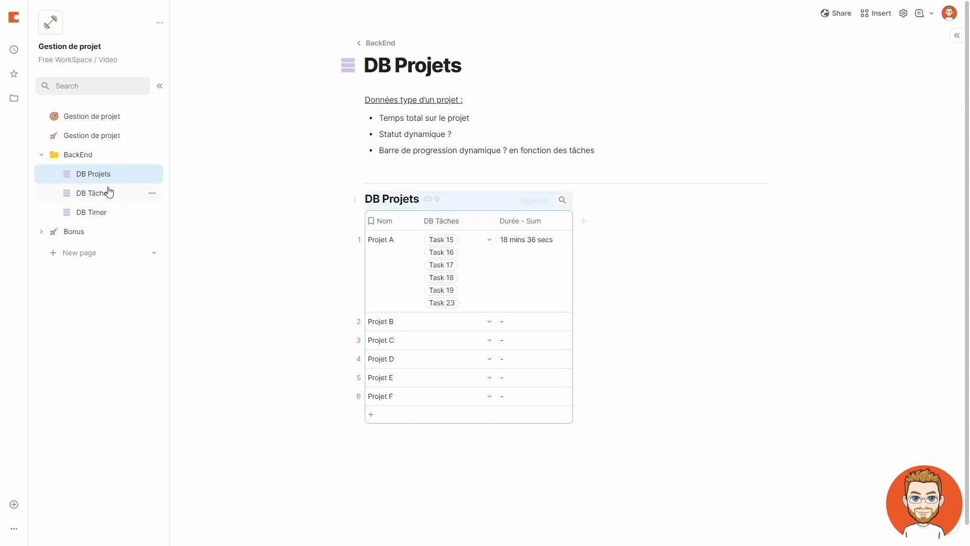
Step: Compare the project assignments and durations in DB Tâches with the duration sum in DB Projets
left_click(93, 193)
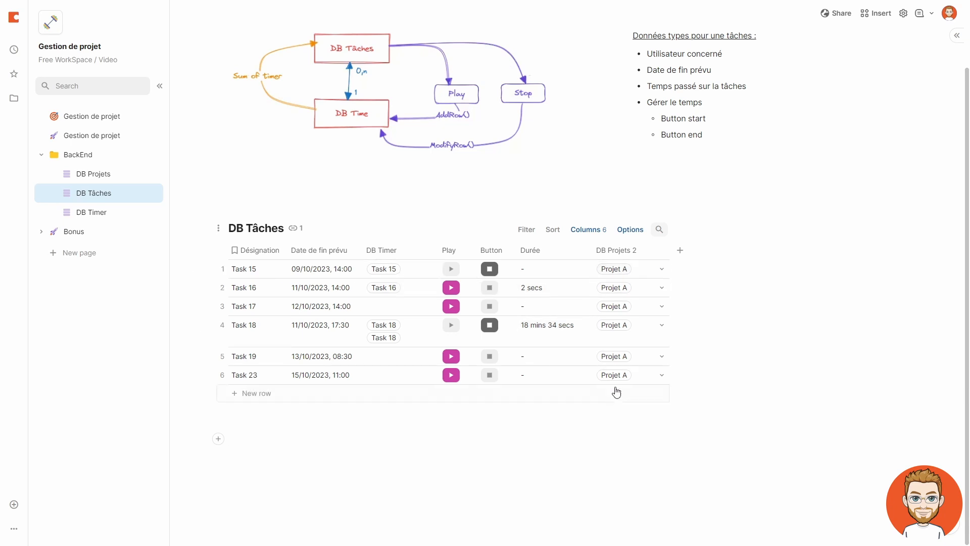
left_click(102, 178)
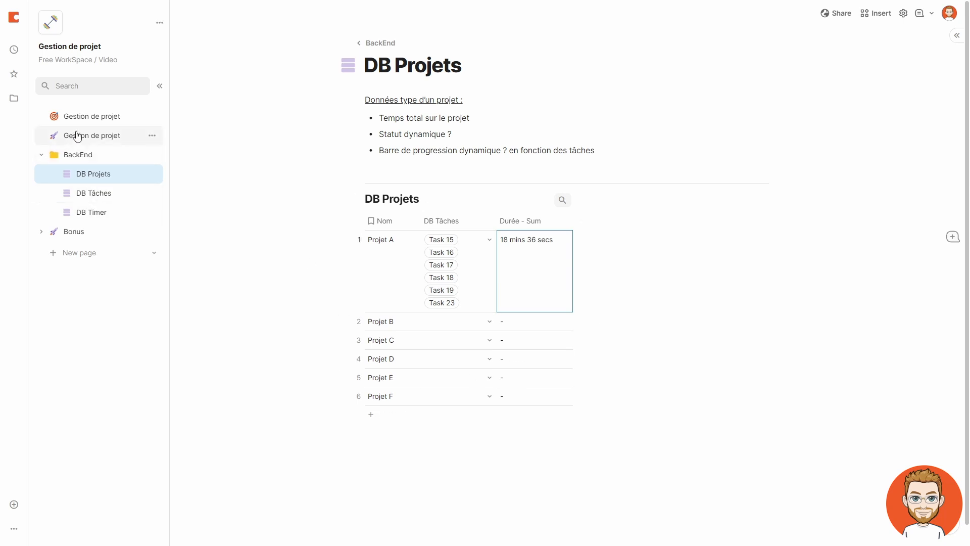
left_click(617, 476)
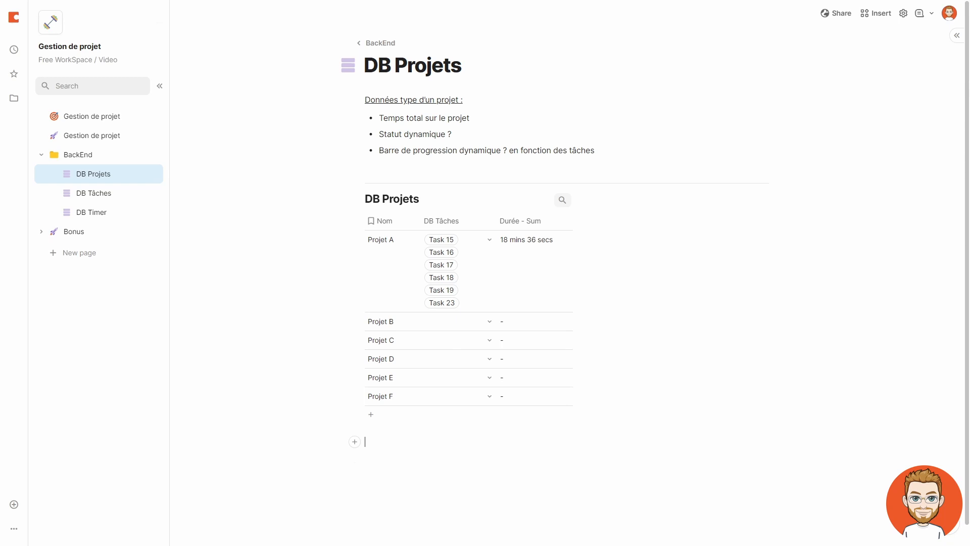
left_click(93, 193)
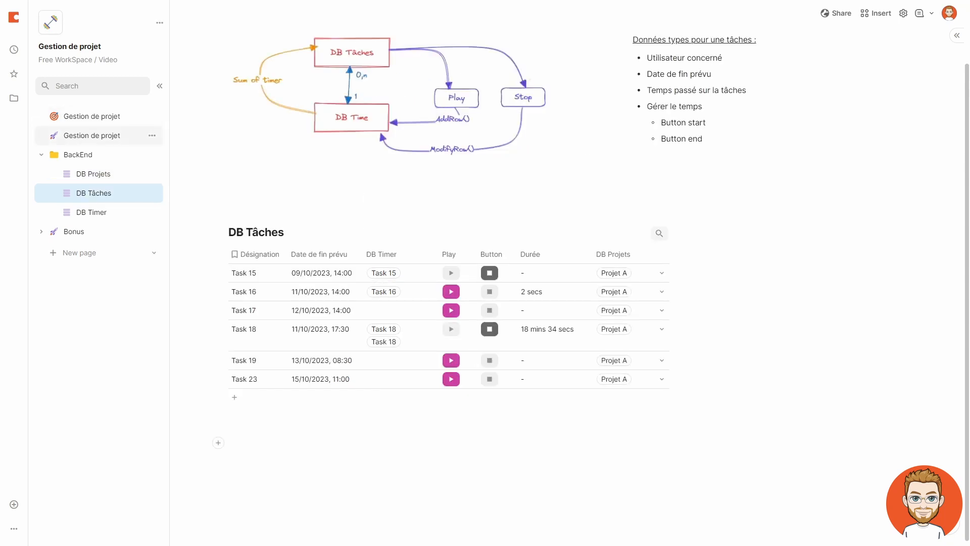
Step: On the rocket Gestion de projet page, try Projet C and Projet D in the project selector, and set it back to Projet A
left_click(102, 136)
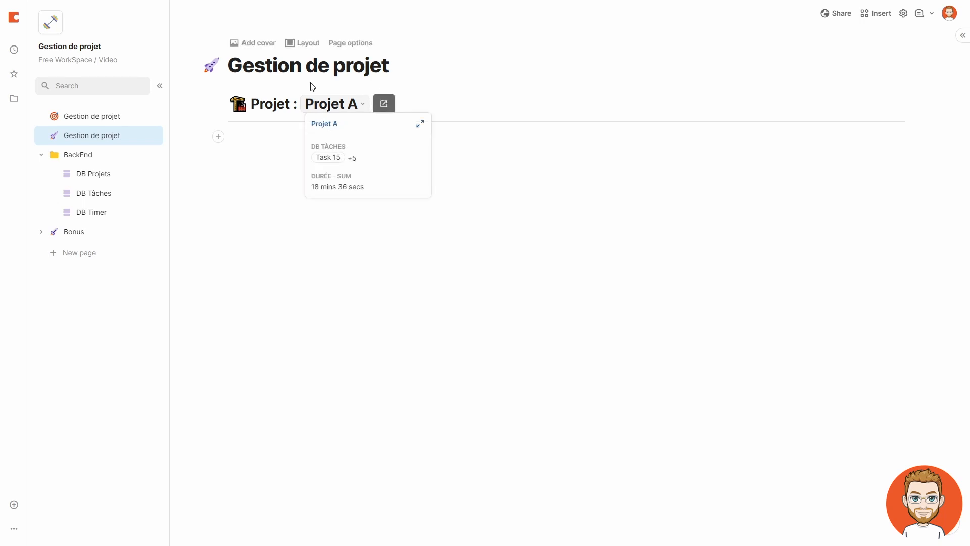
left_click(333, 105)
left_click(324, 176)
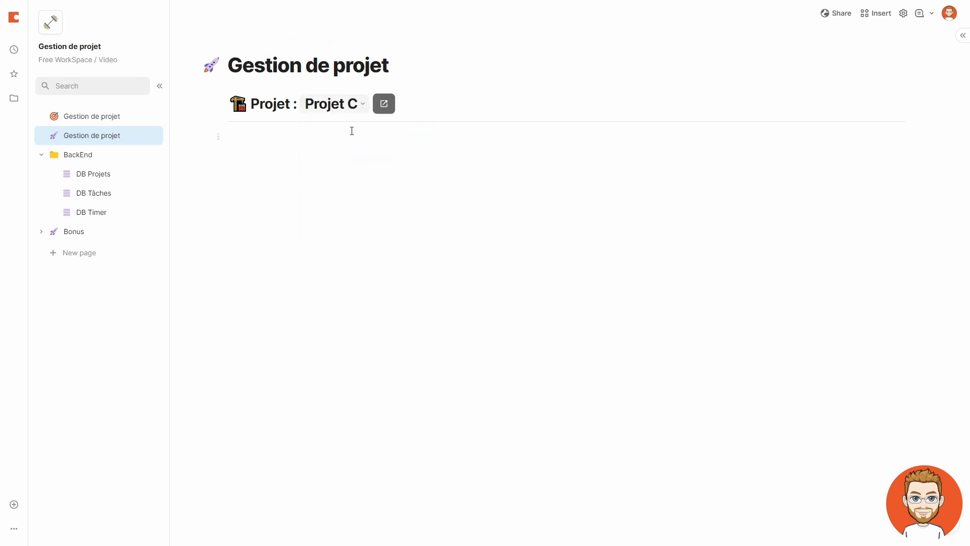
left_click(331, 103)
left_click(344, 145)
left_click(415, 196)
left_click(365, 105)
left_click(349, 178)
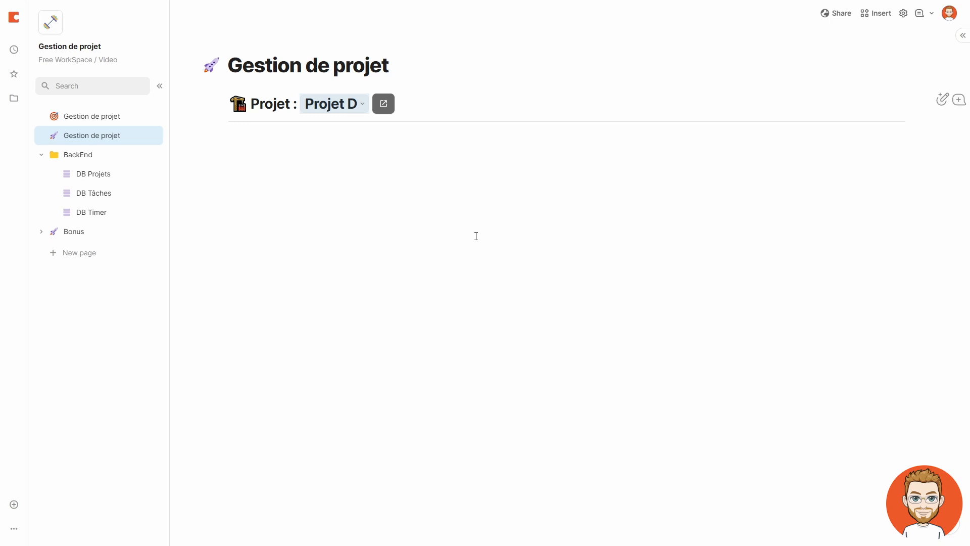
left_click(361, 104)
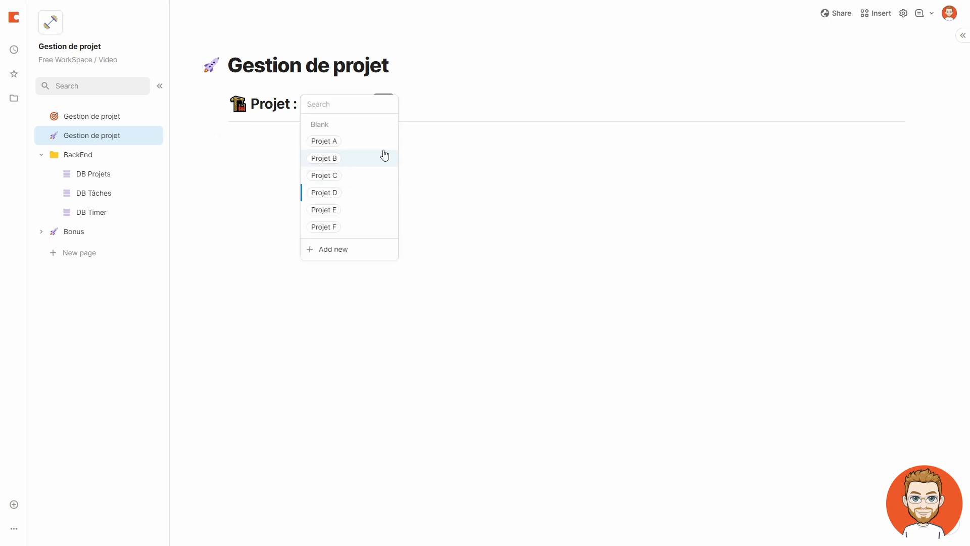
left_click(355, 140)
left_click(348, 174)
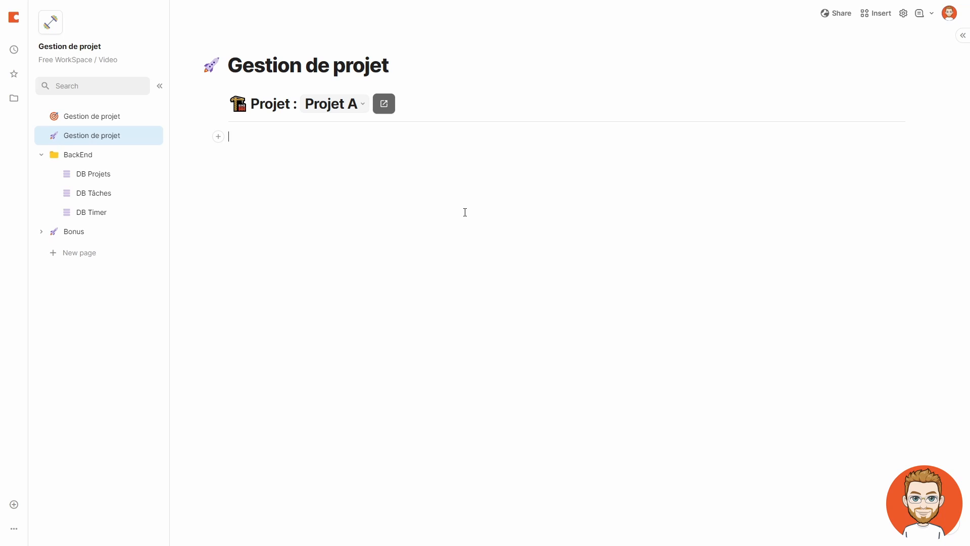
Step: Insert a table view connected to DB Tâches below the project selector
type("/tab")
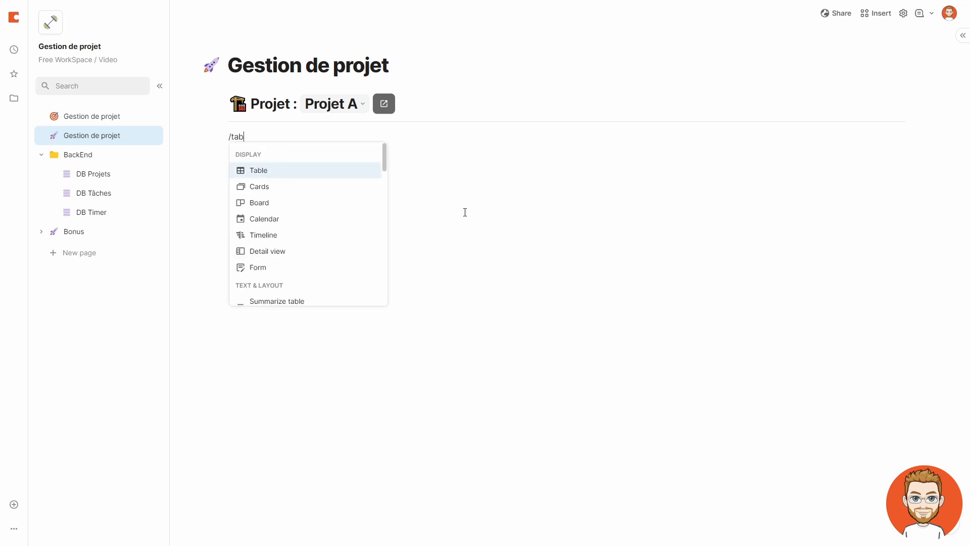
key("Return")
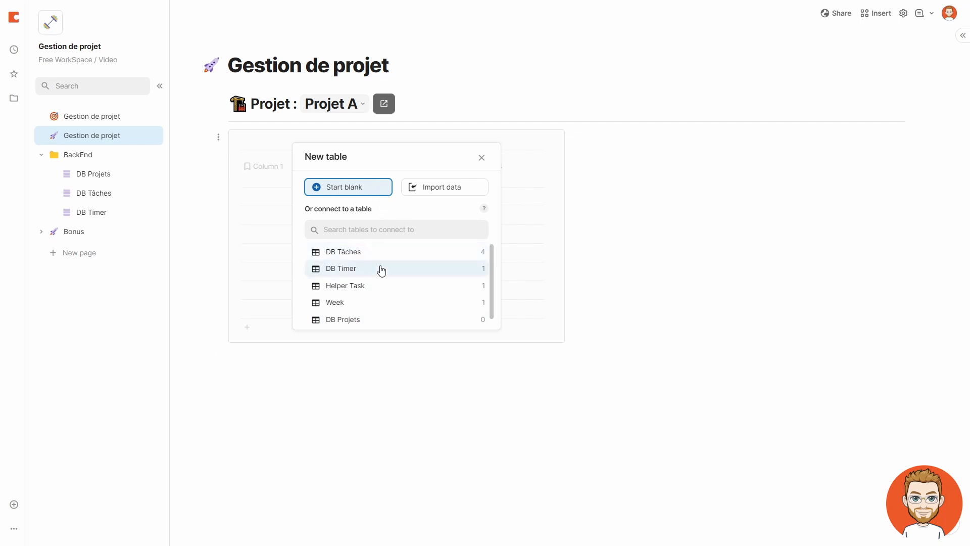
left_click(367, 252)
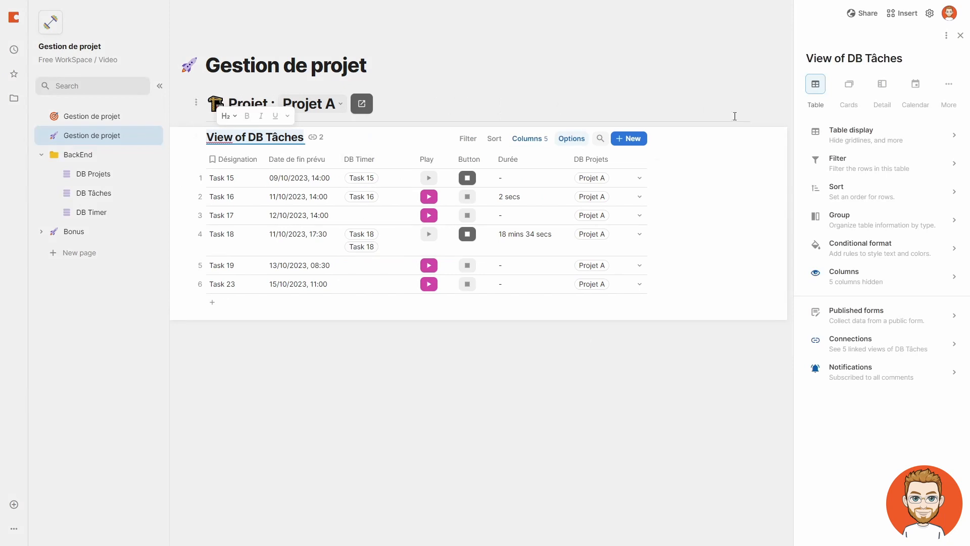
left_click(585, 350)
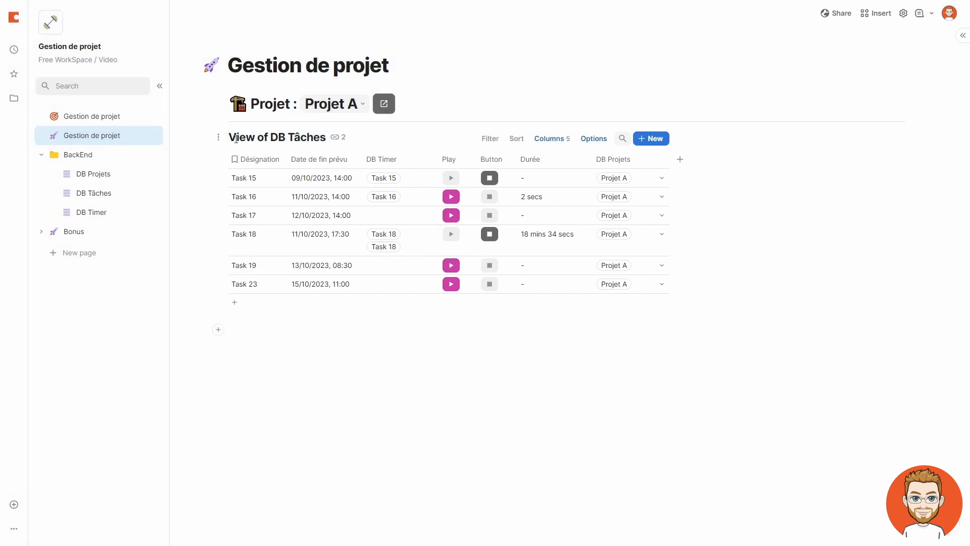
Step: Examine the connections of the new view to see which views are linked to DB Tâches
left_click_drag(236, 138, 331, 138)
left_click(335, 405)
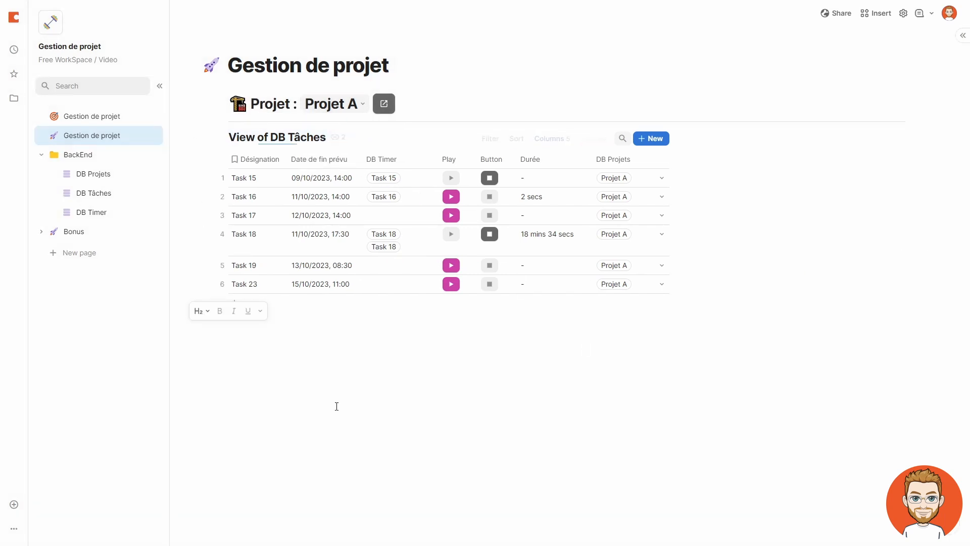
left_click(334, 142)
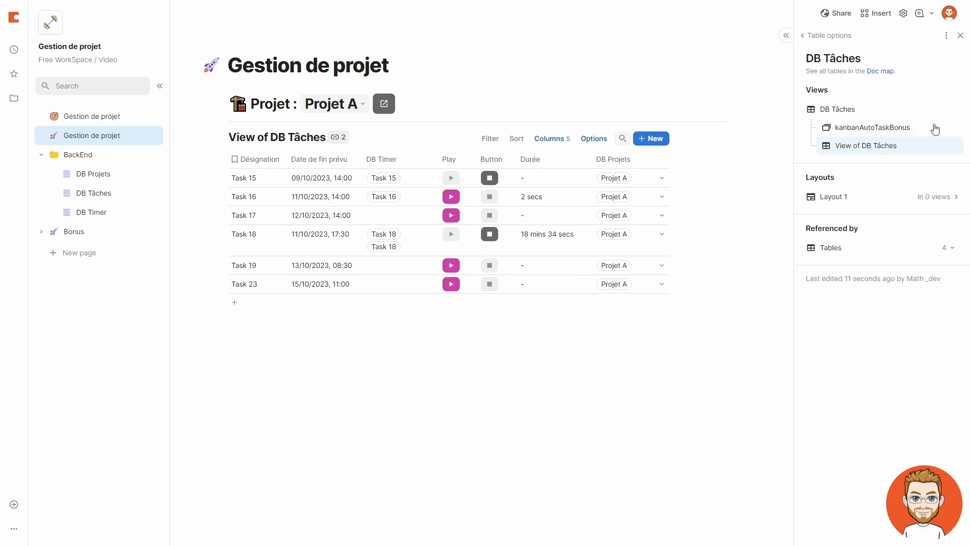
mouse_move(931, 199)
left_click(961, 35)
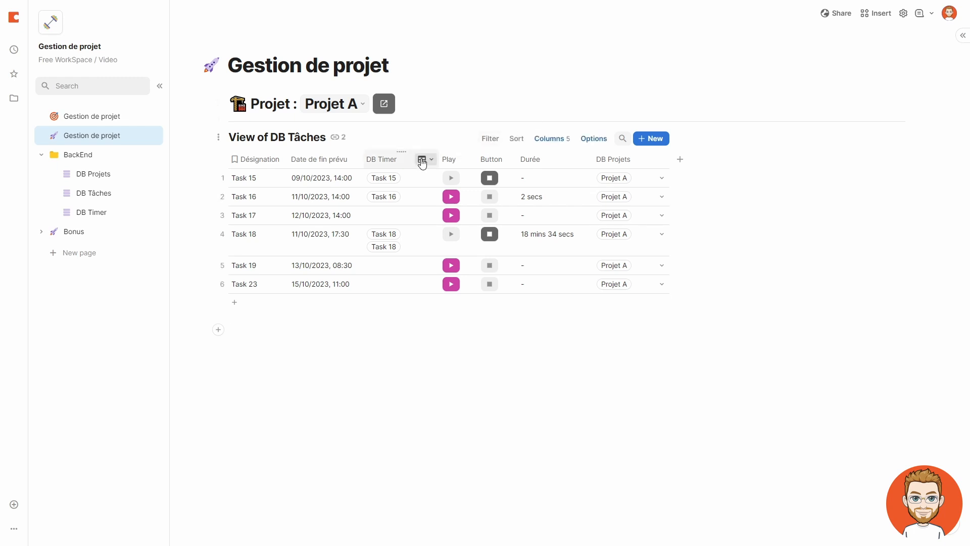
Step: Hide the DB Timer column in the view and assign Task 23 and Task 19 to Projet C
left_click(424, 160)
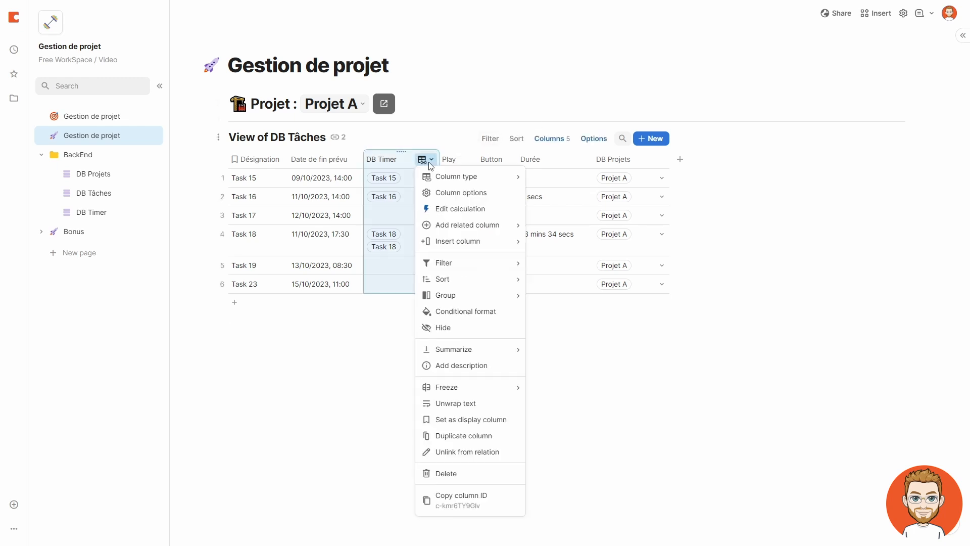
left_click(452, 326)
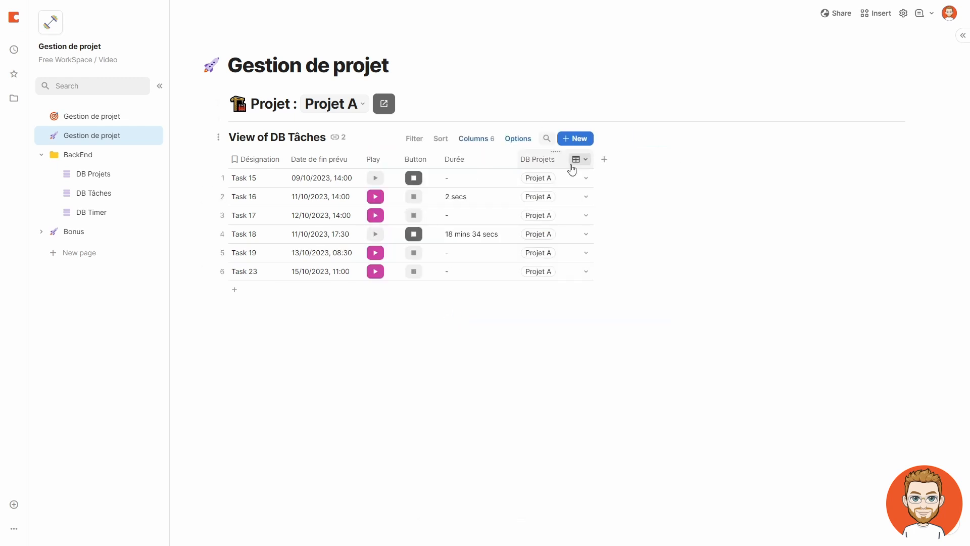
left_click(568, 271)
left_click(576, 340)
left_click(562, 254)
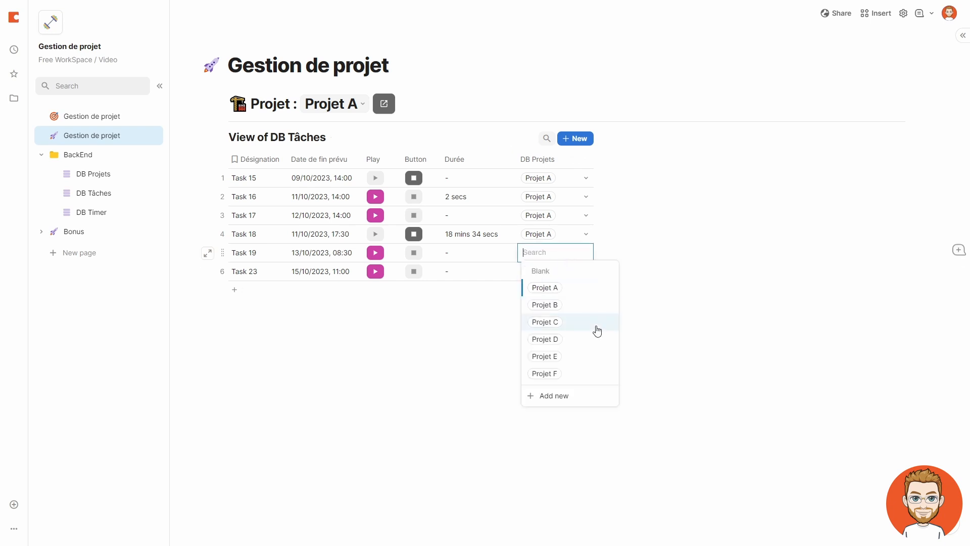
left_click(594, 324)
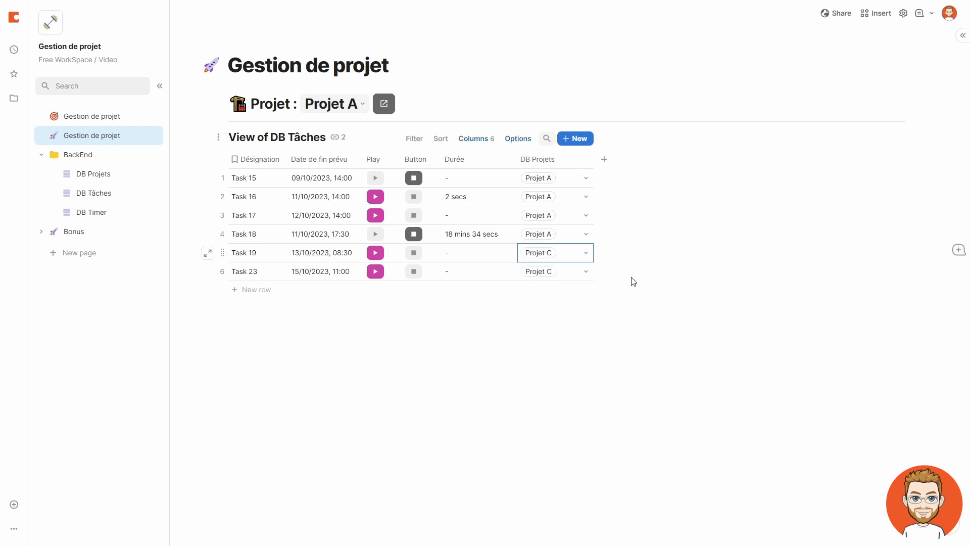
Step: Add a filter on the DB Projets column to the view of DB Tâches
left_click(425, 143)
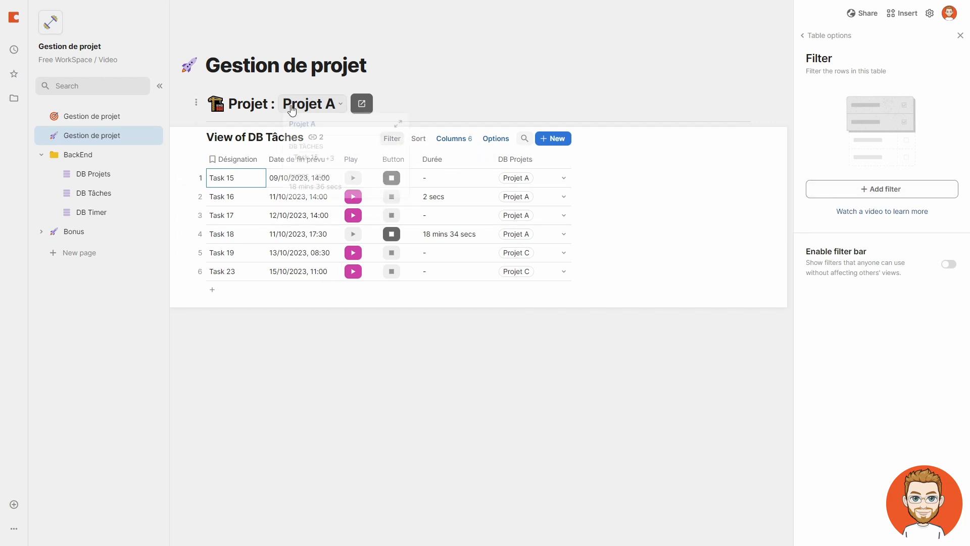
mouse_move(314, 105)
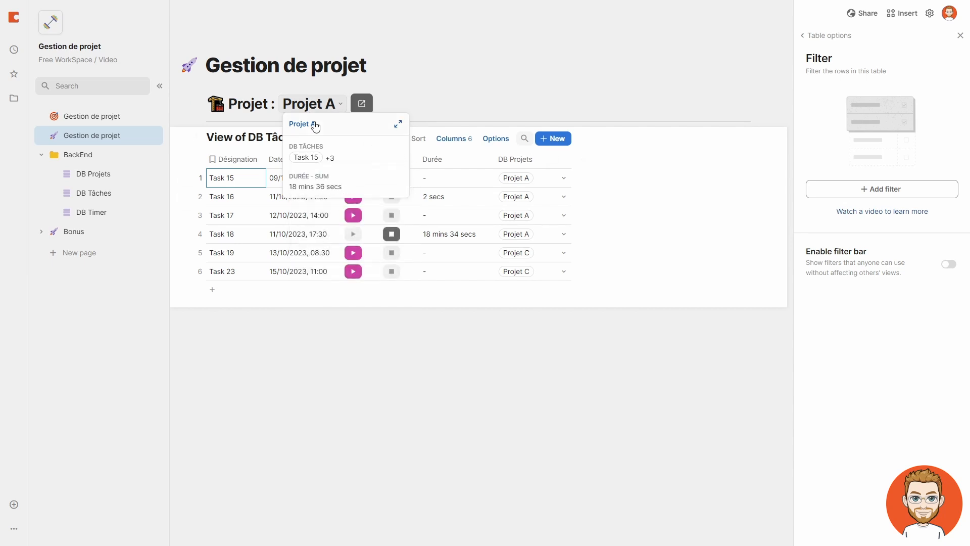
left_click(925, 188)
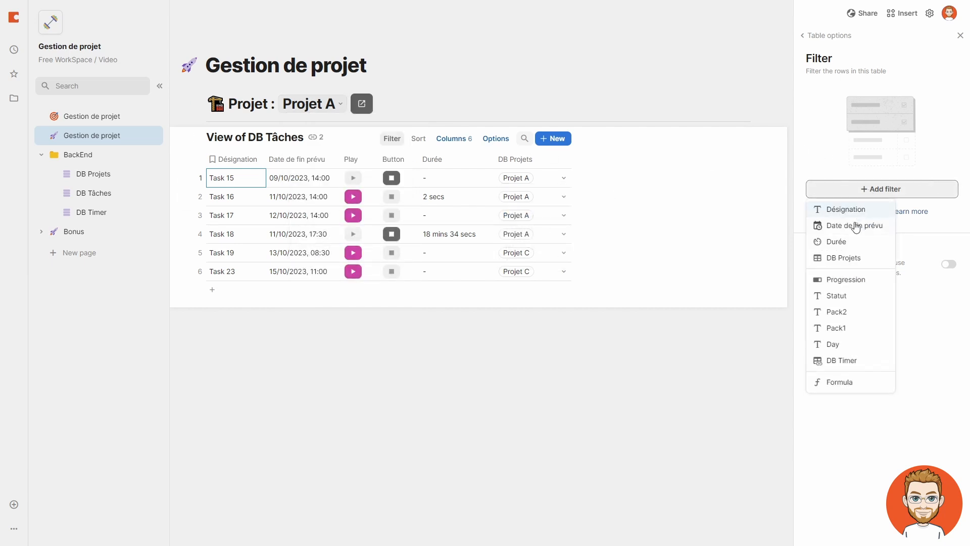
left_click(854, 256)
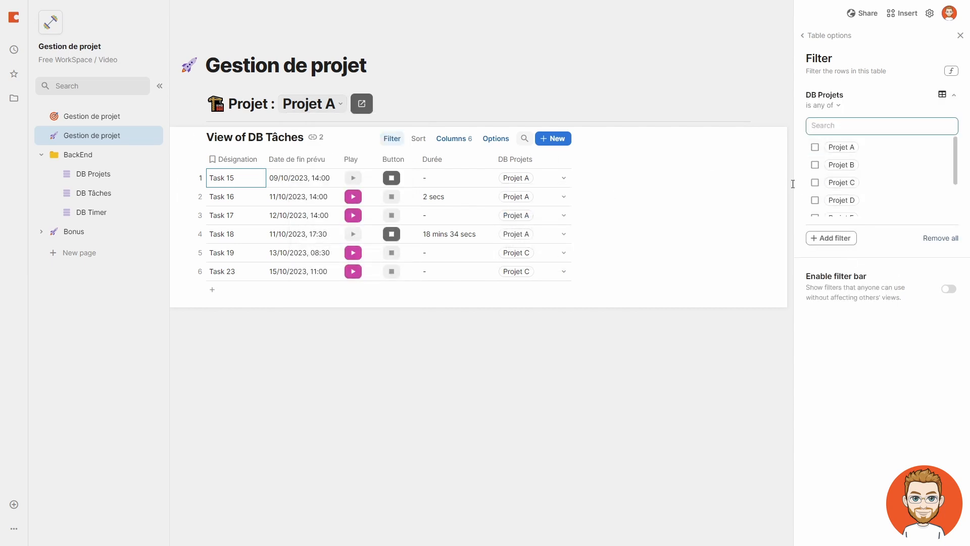
left_click(816, 184)
left_click(815, 185)
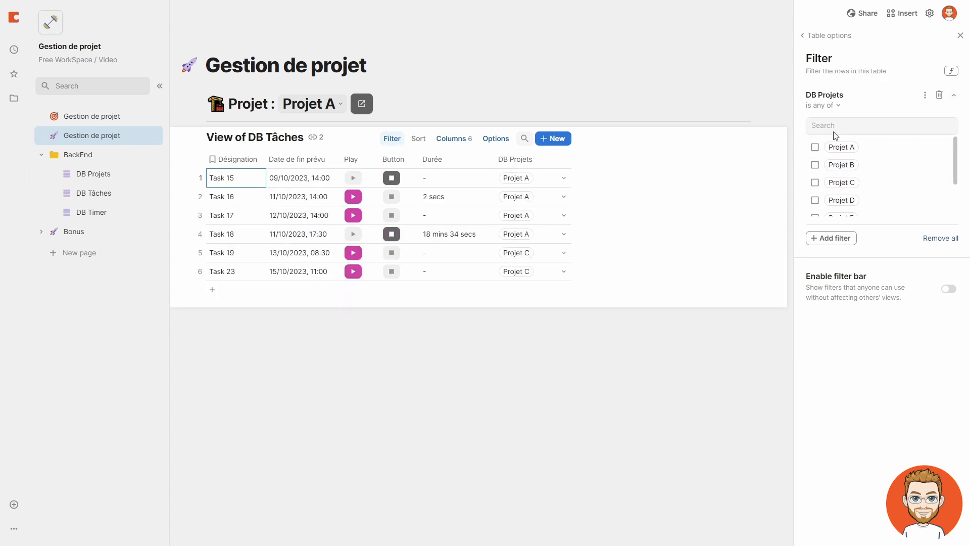
Step: Make the DB Projets filter use the canvas control select_projet
left_click(828, 107)
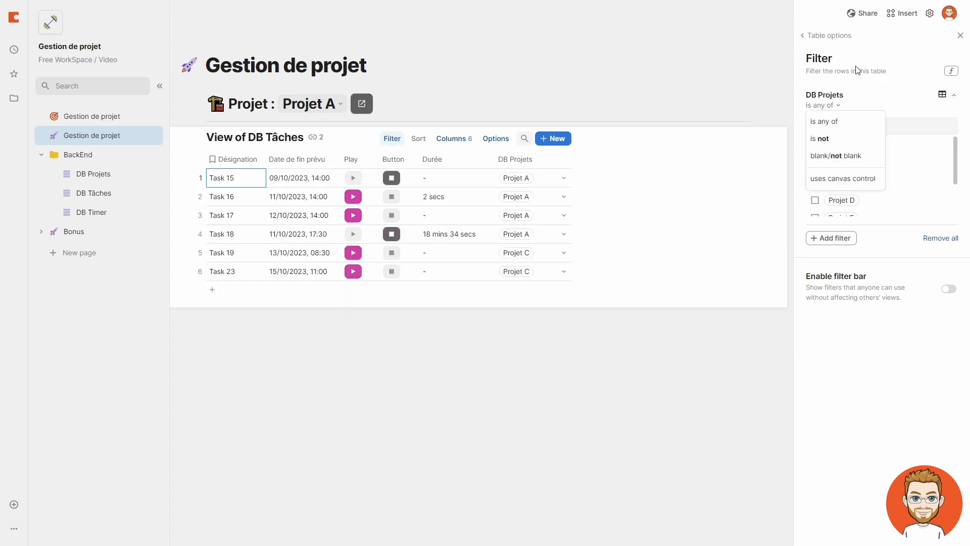
left_click(862, 187)
left_click(854, 132)
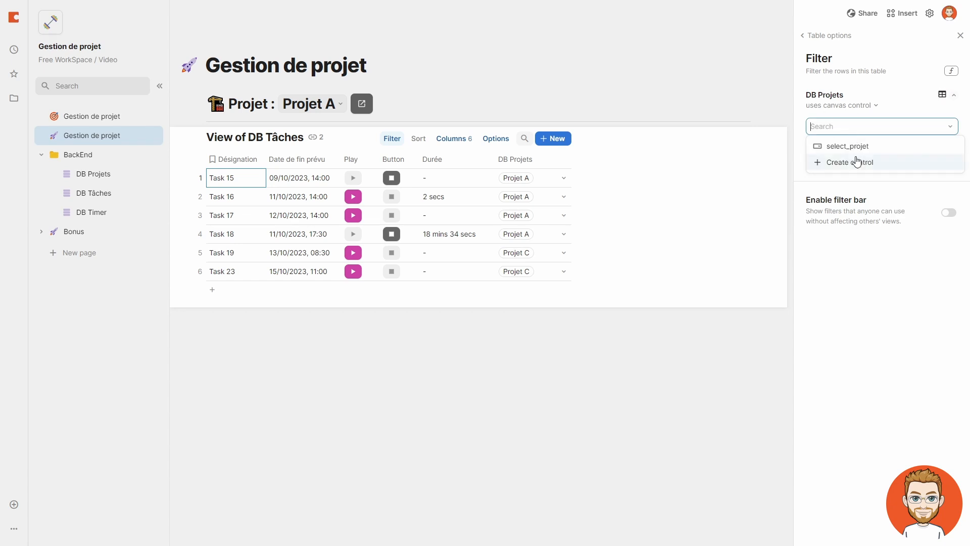
left_click(874, 131)
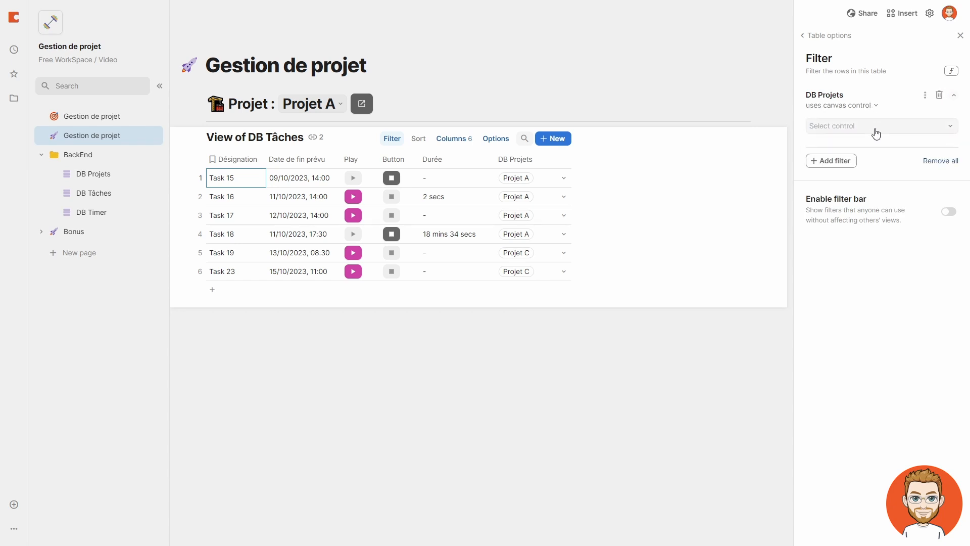
left_click(875, 130)
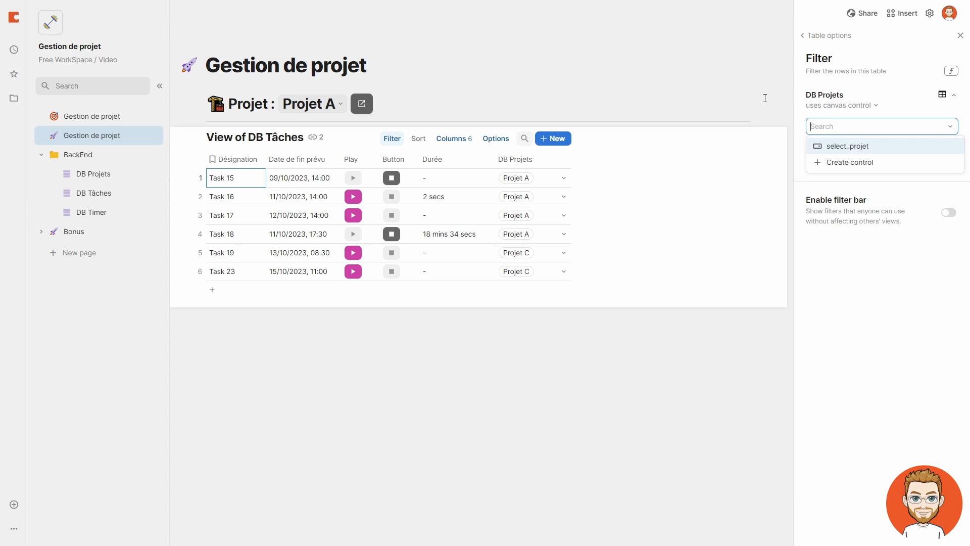
left_click(866, 146)
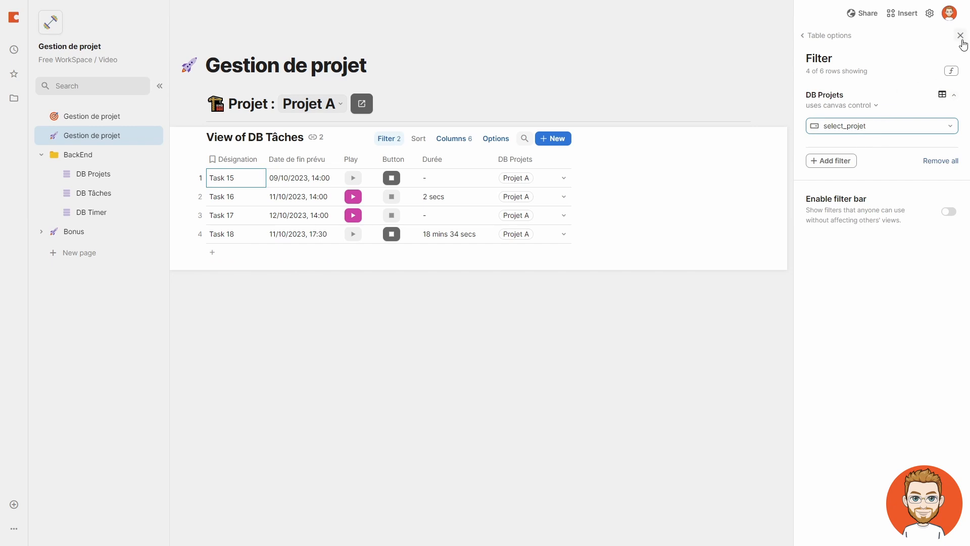
Step: Close the filter settings and switch the project selector to Projet C to test the filtered view
left_click(960, 36)
left_click(339, 104)
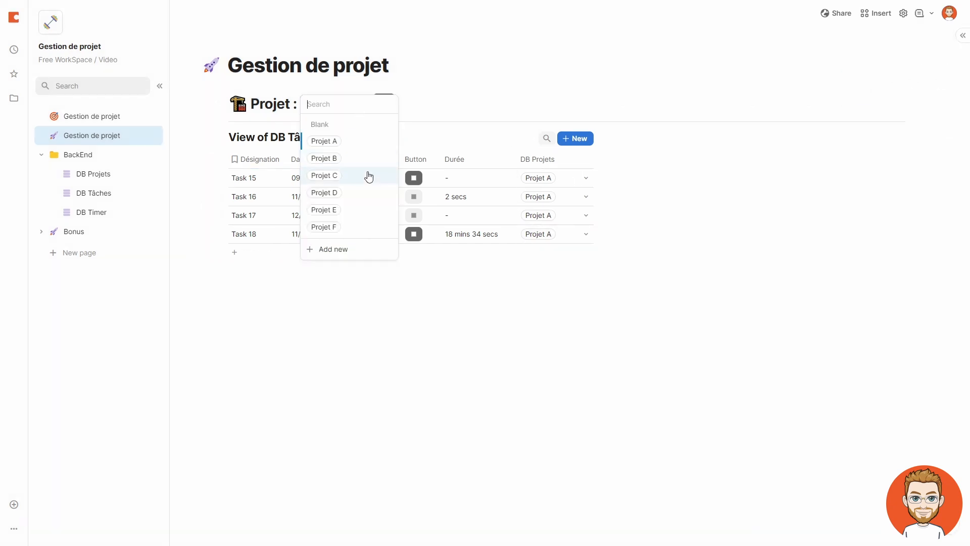
left_click(368, 176)
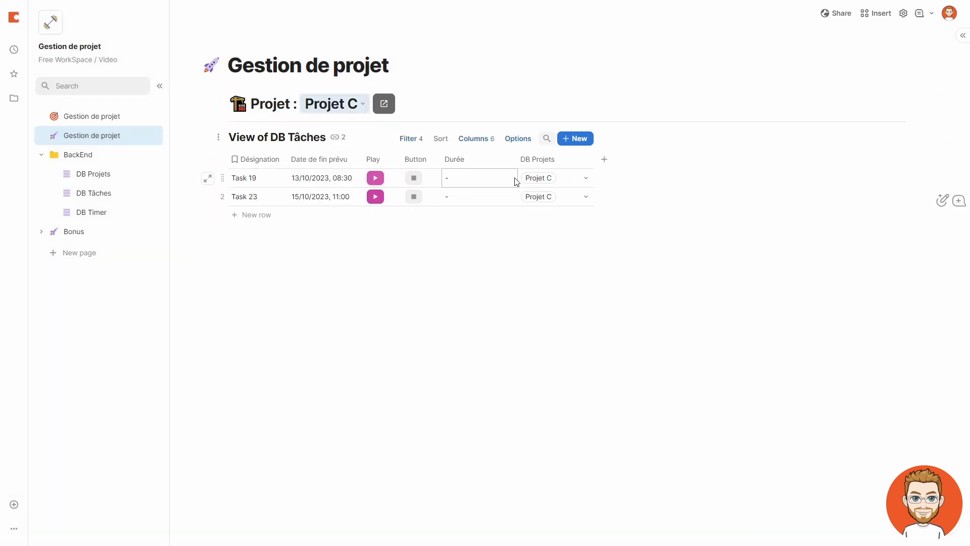
Step: Hide the DB Projets column in the task view and slightly widen the Date de fin prévu column
left_click(585, 162)
left_click(599, 313)
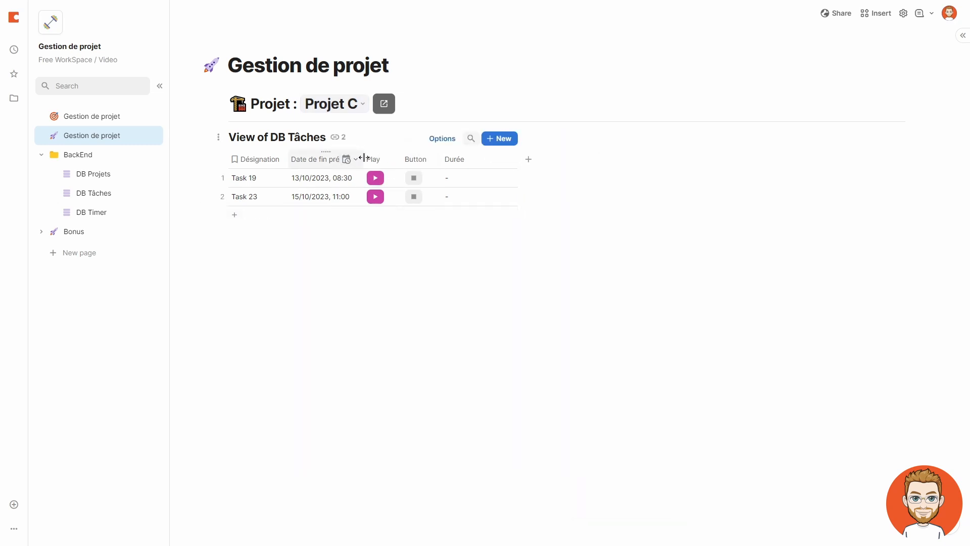
left_click_drag(364, 158, 376, 158)
Step: Turn off the table title in the task view's header, keeping the new row button and search on
left_click(218, 137)
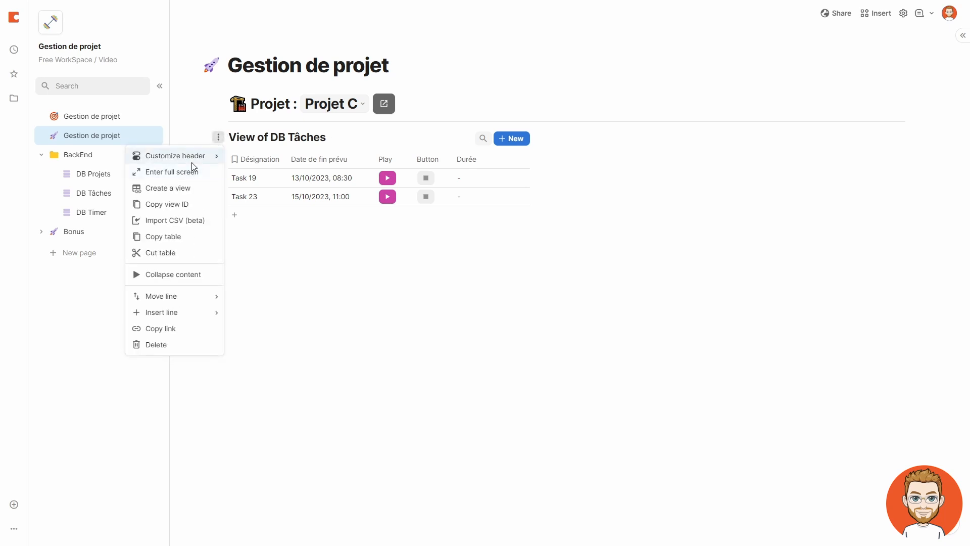
mouse_move(192, 162)
left_click(300, 175)
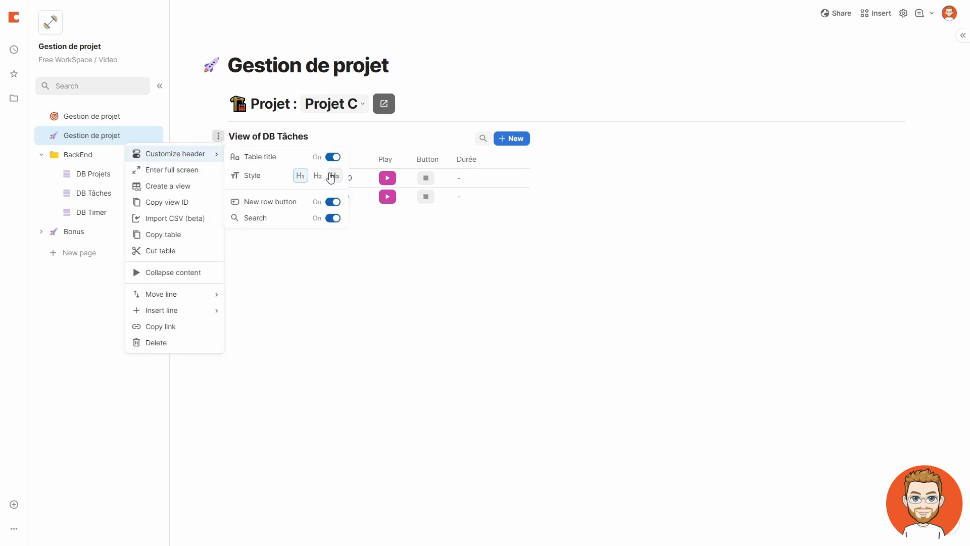
left_click(332, 157)
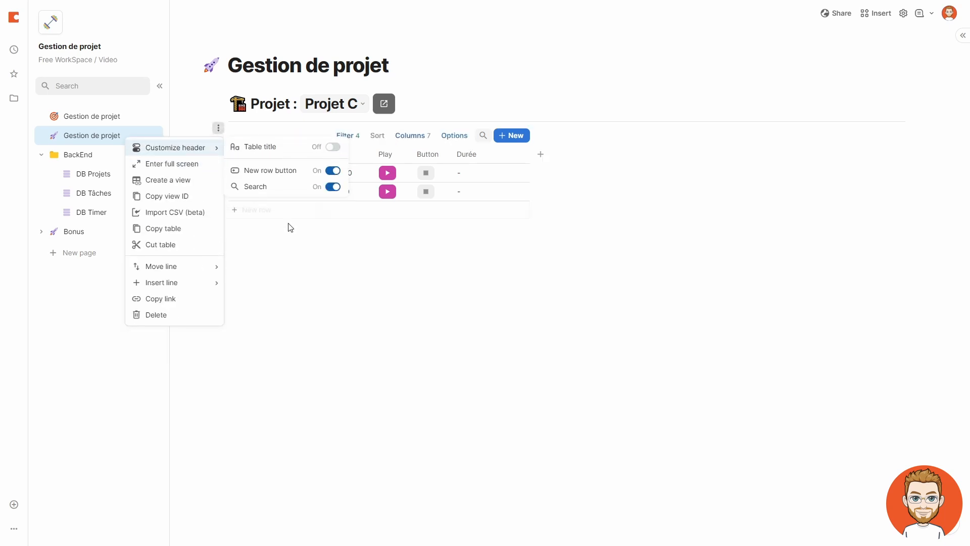
left_click(332, 171)
left_click(332, 171)
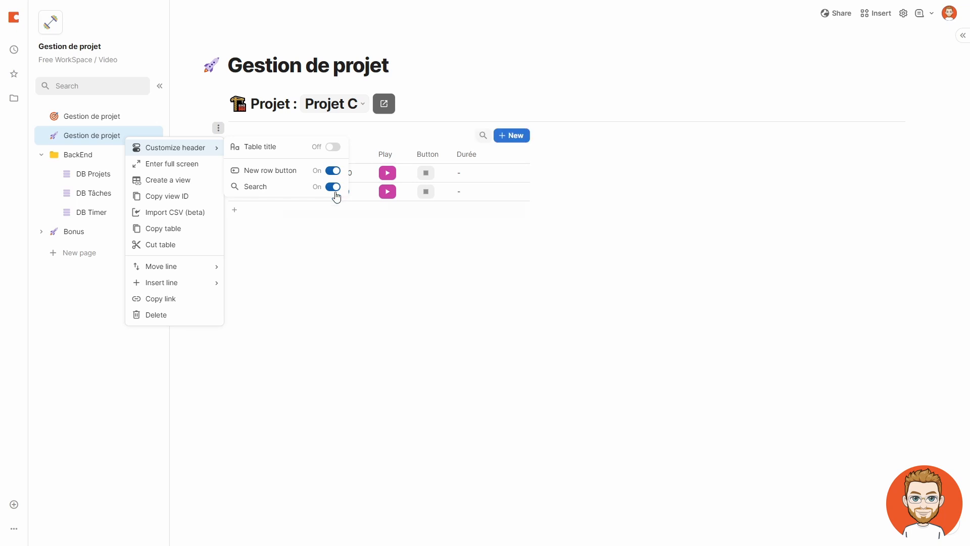
left_click(429, 329)
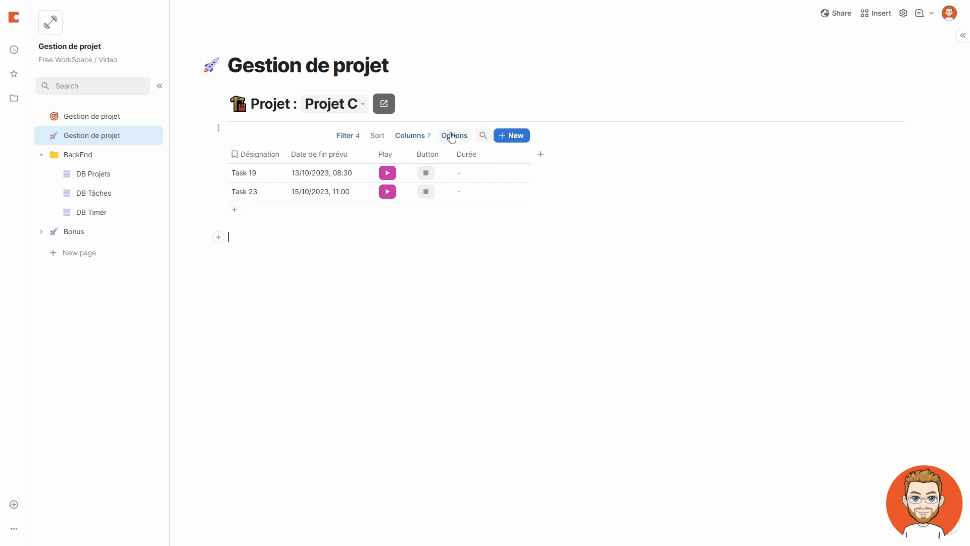
Step: Turn off the bottom new row button in the task view's display options
left_click(452, 136)
left_click(854, 142)
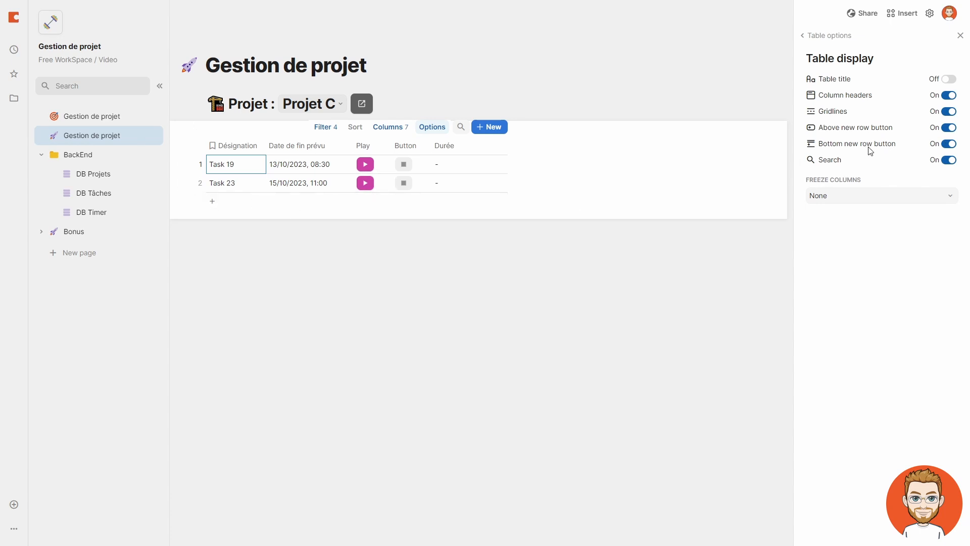
left_click(949, 144)
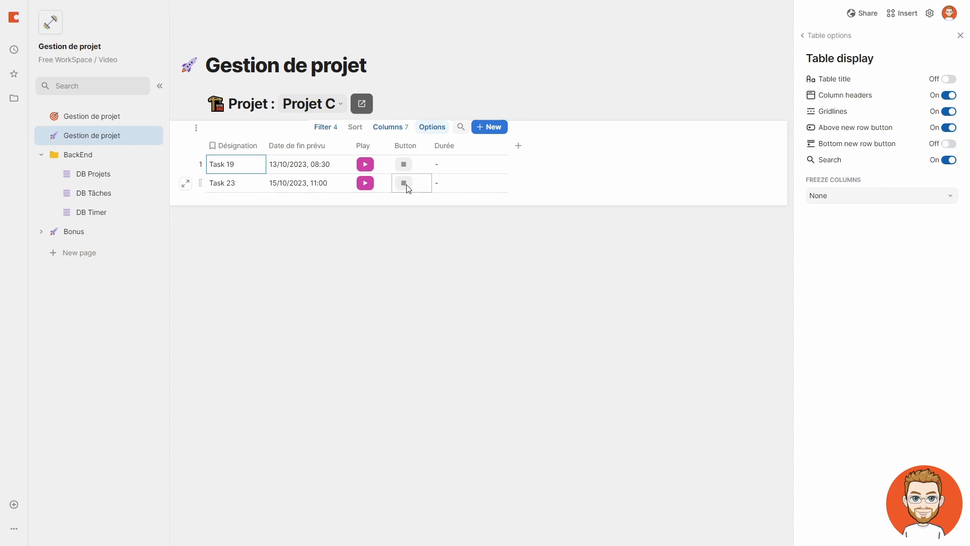
left_click(463, 256)
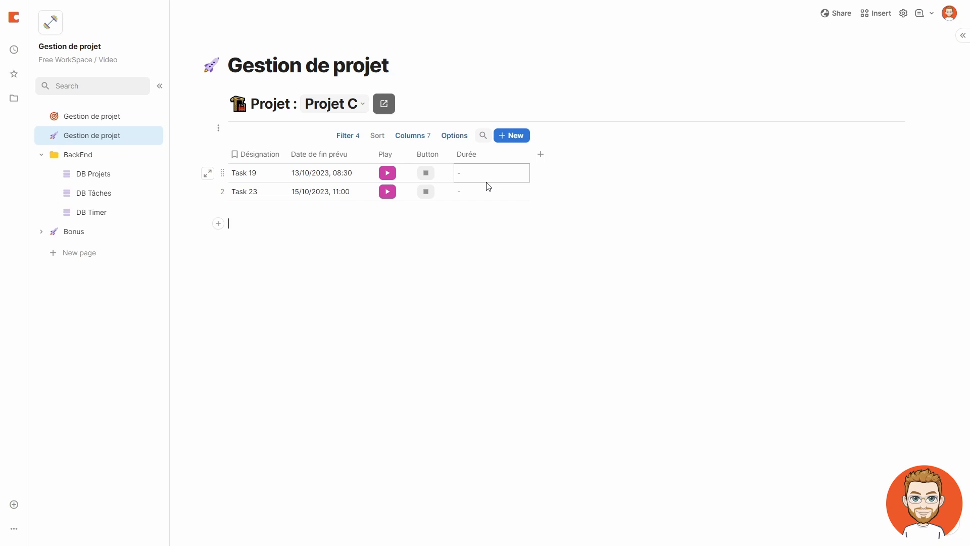
left_click(184, 323)
Step: Open the Task 19 row, examine its hidden columns, and collapse them again
left_click(208, 175)
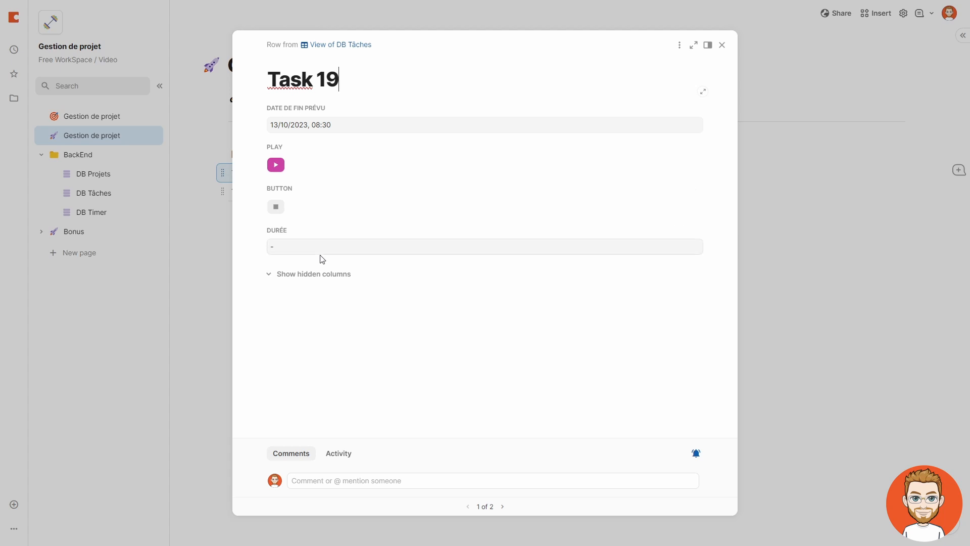
left_click(305, 275)
scroll(446, 293, "down", 5)
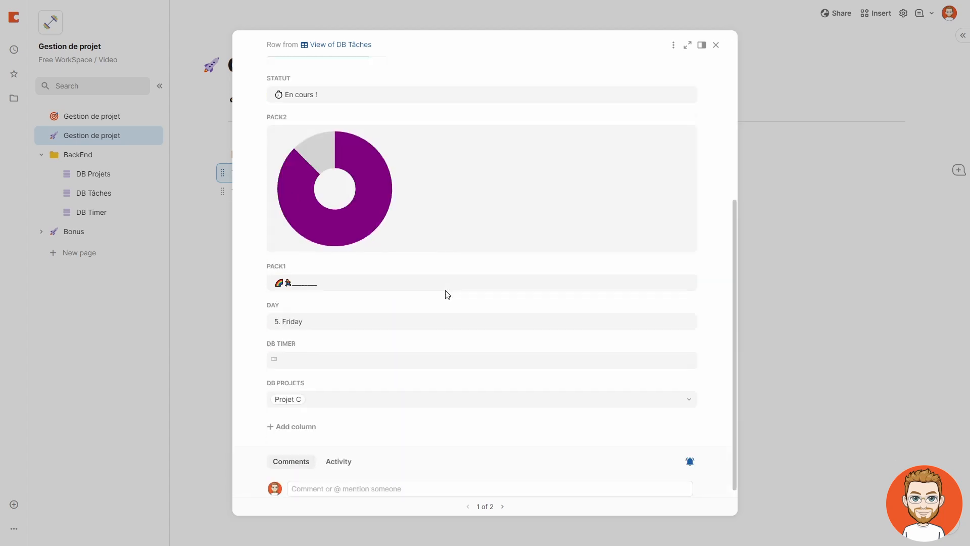
scroll(435, 349, "up", 5)
scroll(322, 302, "down", 5)
scroll(322, 283, "up", 5)
left_click(284, 275)
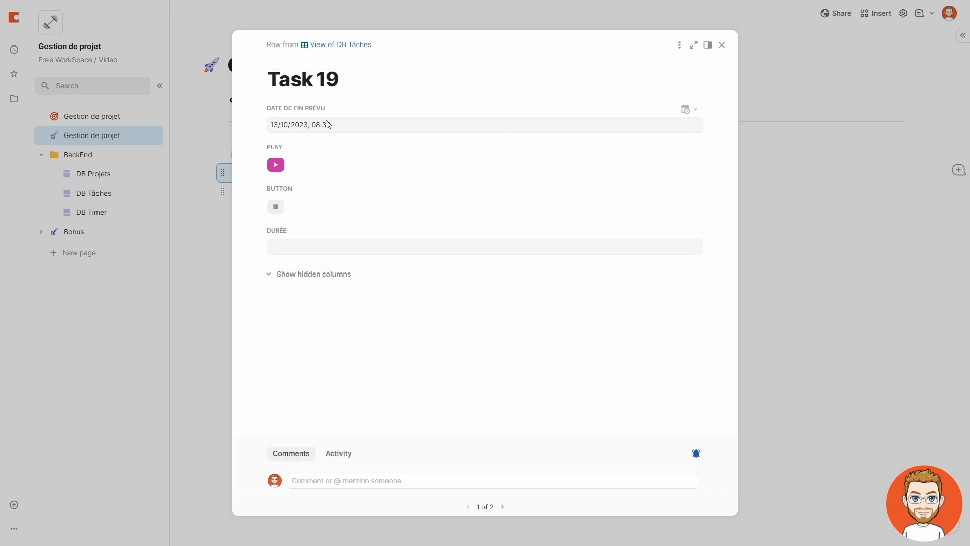
Step: Switch the Task 19 row detail to Layout 1 and open that layout for editing
left_click(680, 45)
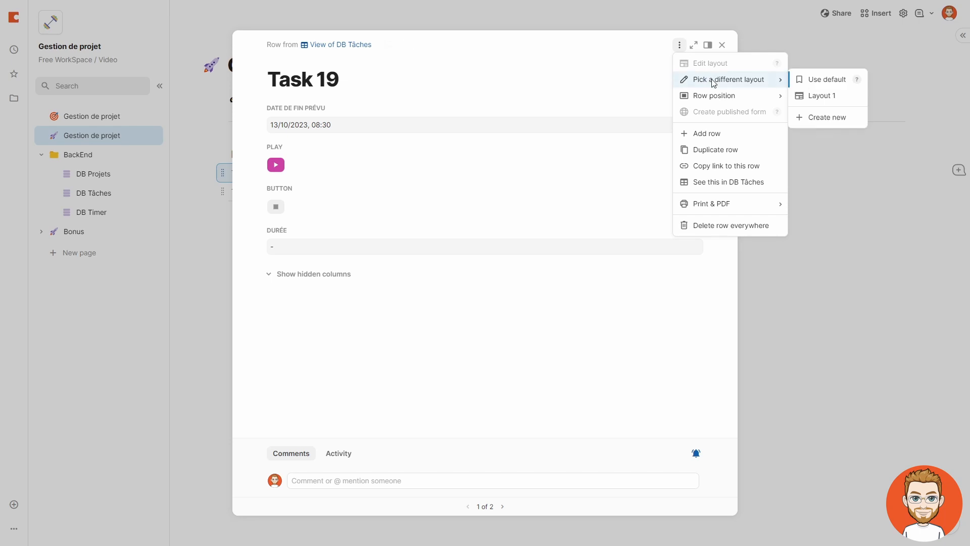
mouse_move(696, 82)
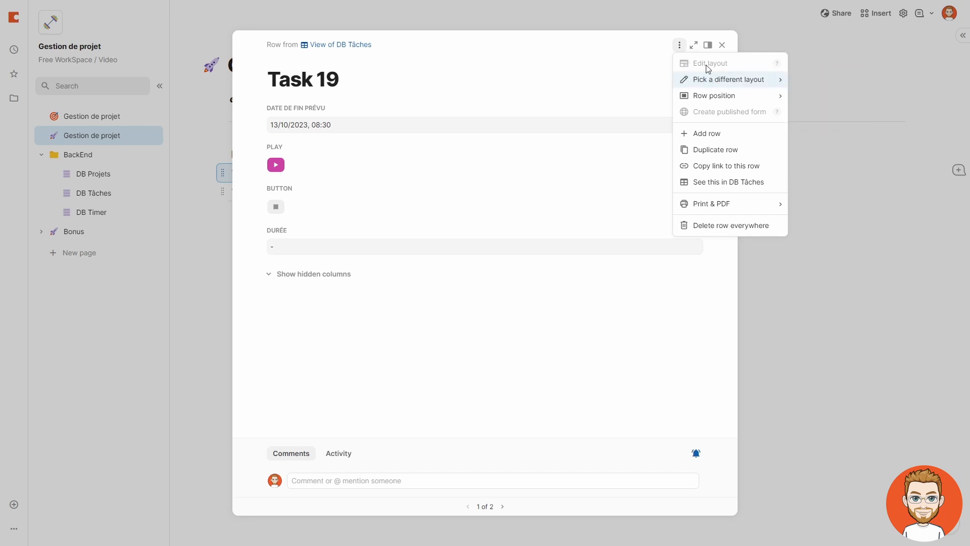
left_click(815, 96)
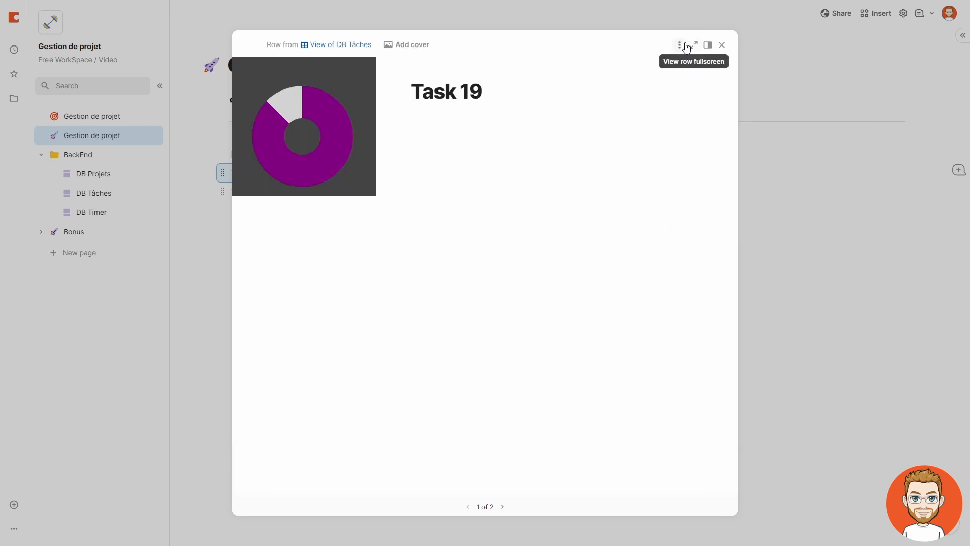
left_click(680, 46)
left_click(715, 64)
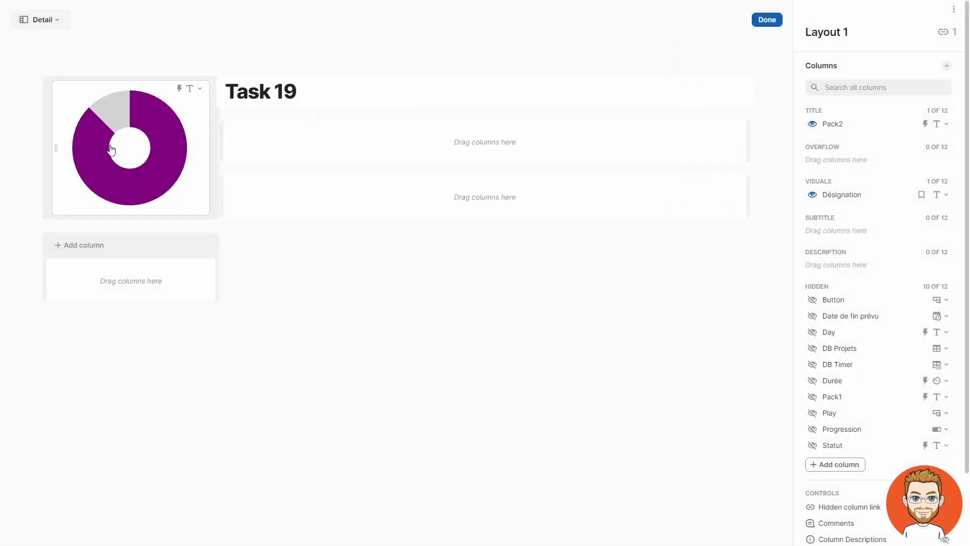
Step: Try the single-section quick style on Layout 1, placing Désignation before Pack2 side by side
scroll(870, 415, "down", 3)
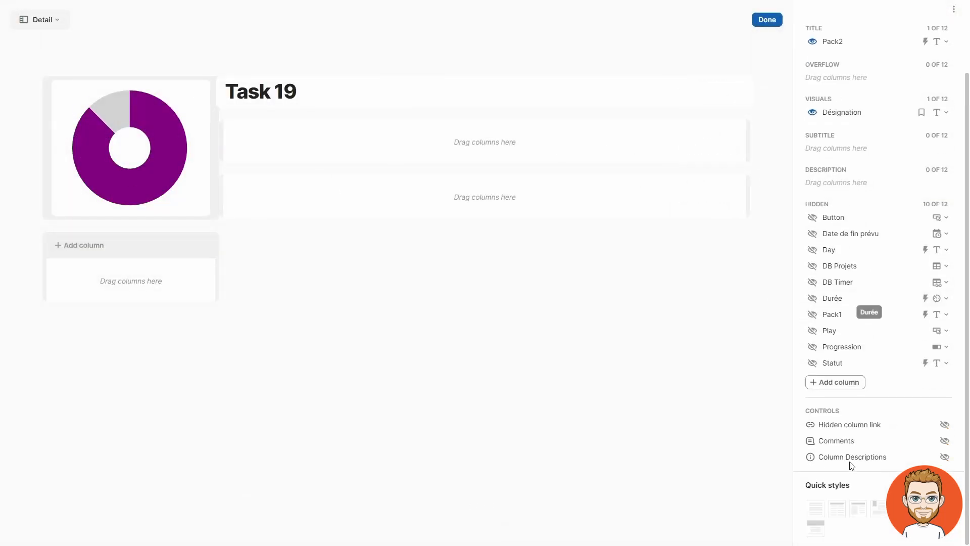
left_click(816, 511)
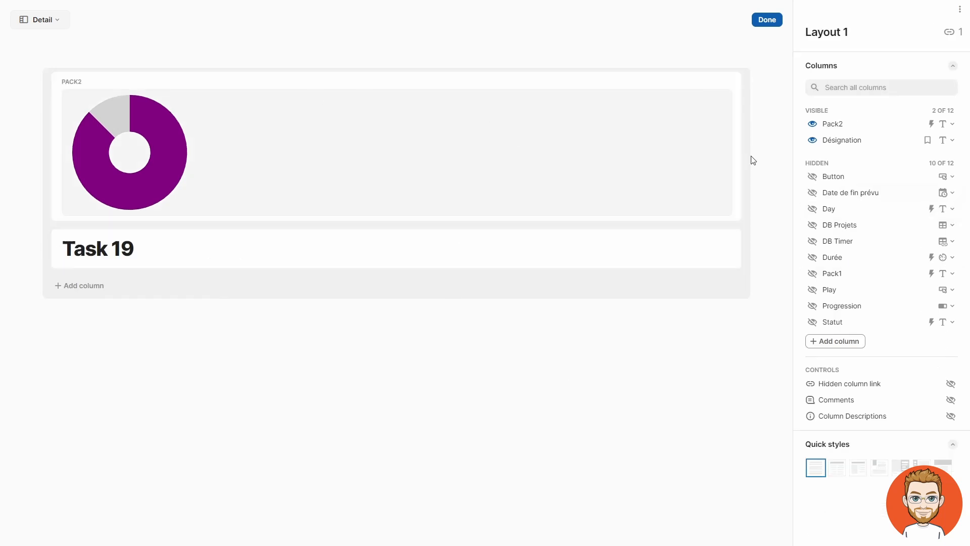
left_click_drag(54, 269, 96, 173)
left_click_drag(52, 261, 50, 166)
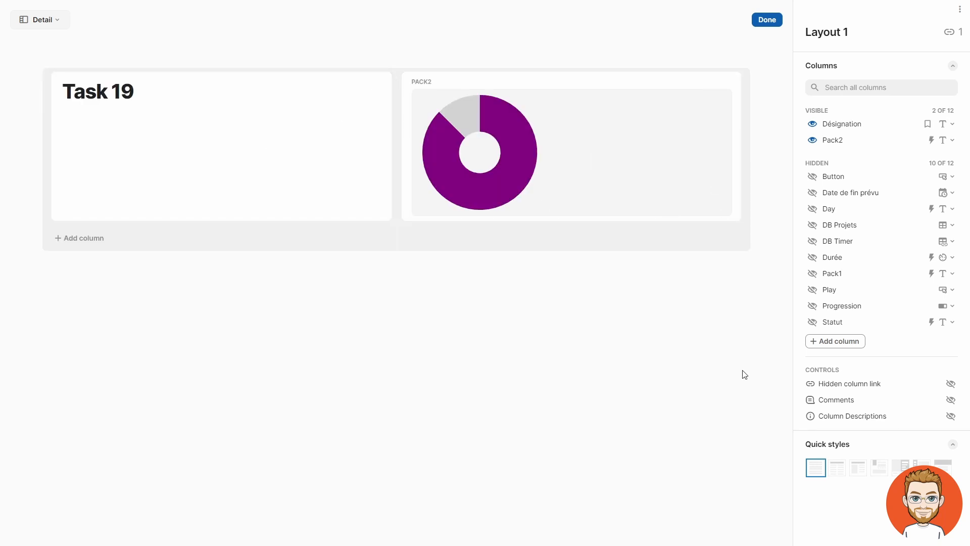
Step: Try two title-based quick styles on Layout 1 and settle on the one with an image area beside three stacked sections
left_click(847, 473)
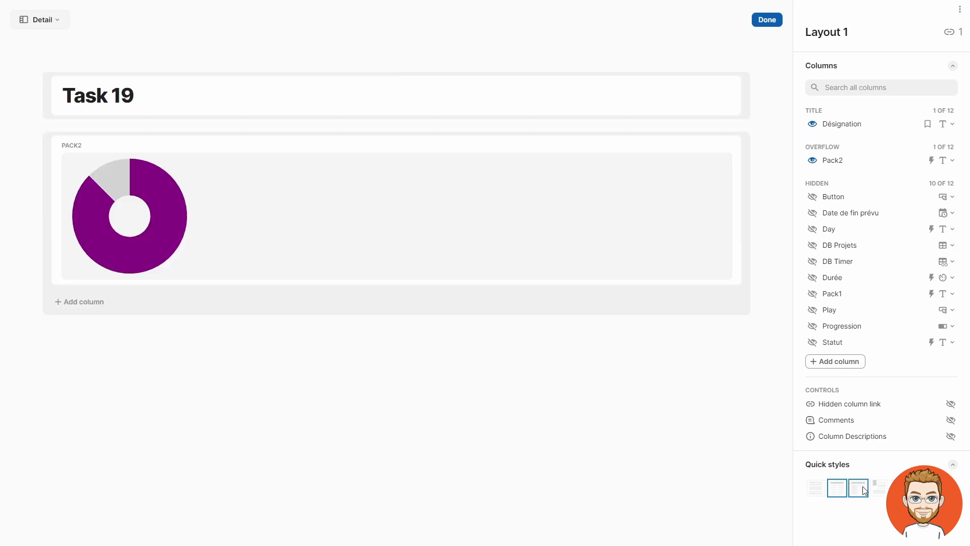
left_click(864, 488)
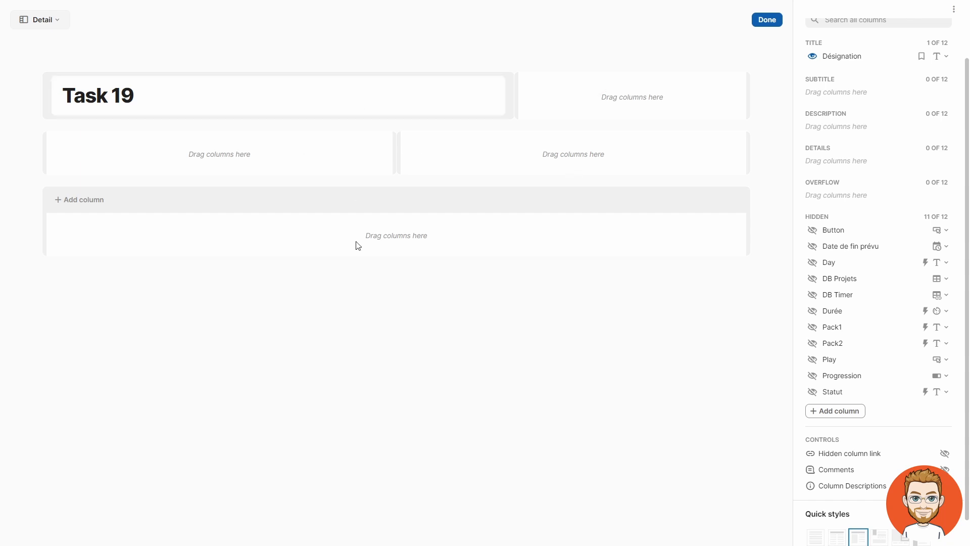
left_click(882, 536)
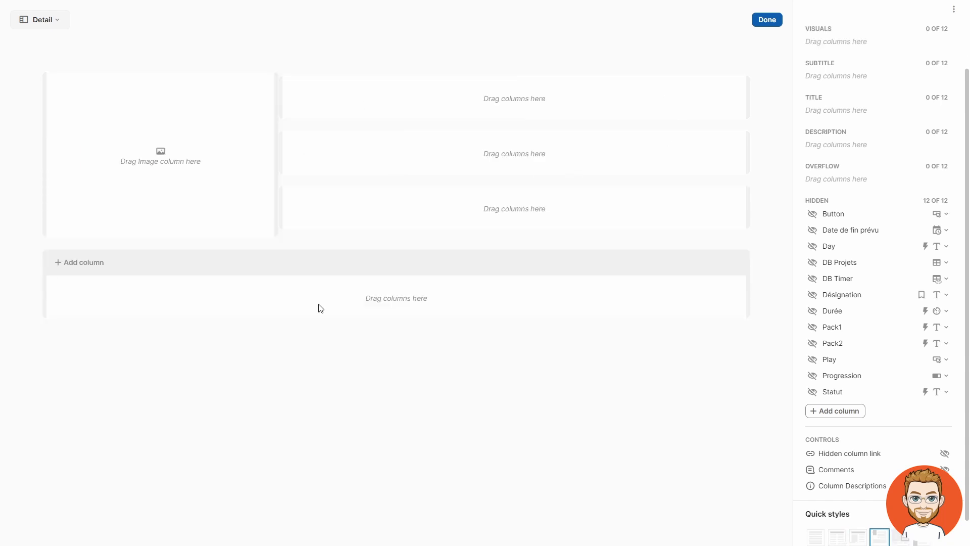
Step: Show DB Projets in the layout's Visuals area and Pack2 in its Overflow section
left_click(813, 262)
left_click_drag(50, 269, 310, 211)
left_click(815, 333)
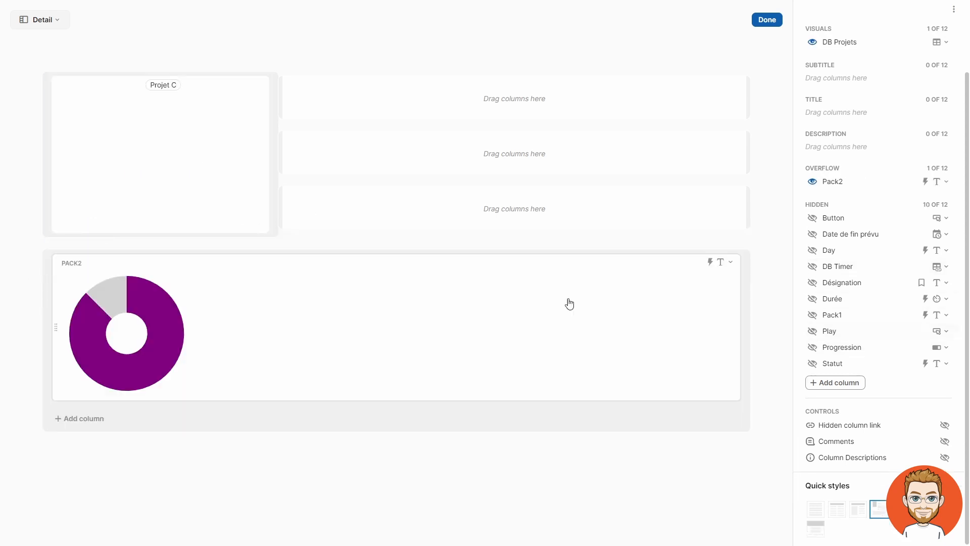
Step: Arrange Pack2, Statut and DB Projets in the layout's Visuals area, and show Durée and Play in Overflow
left_click_drag(48, 318, 100, 93)
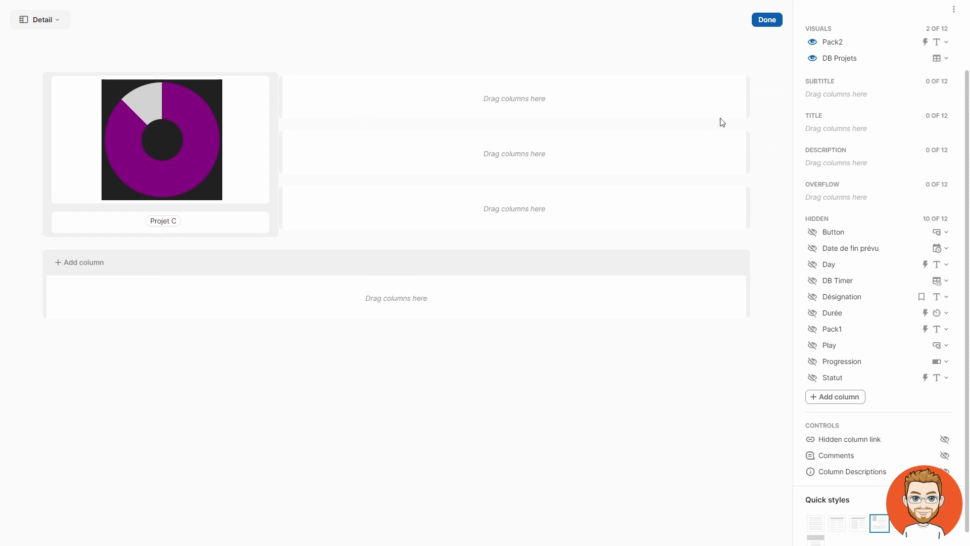
left_click(813, 314)
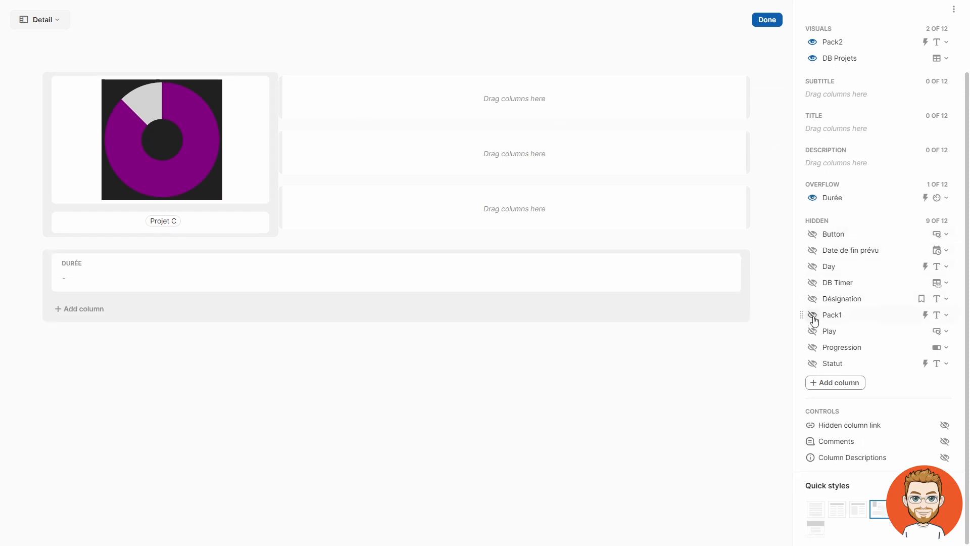
left_click(814, 330)
left_click(814, 364)
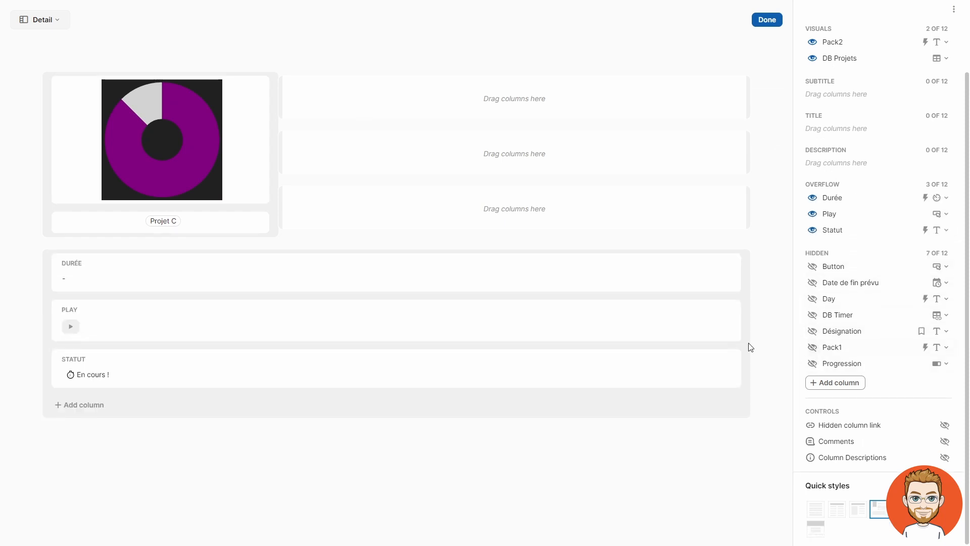
left_click_drag(53, 369, 151, 210)
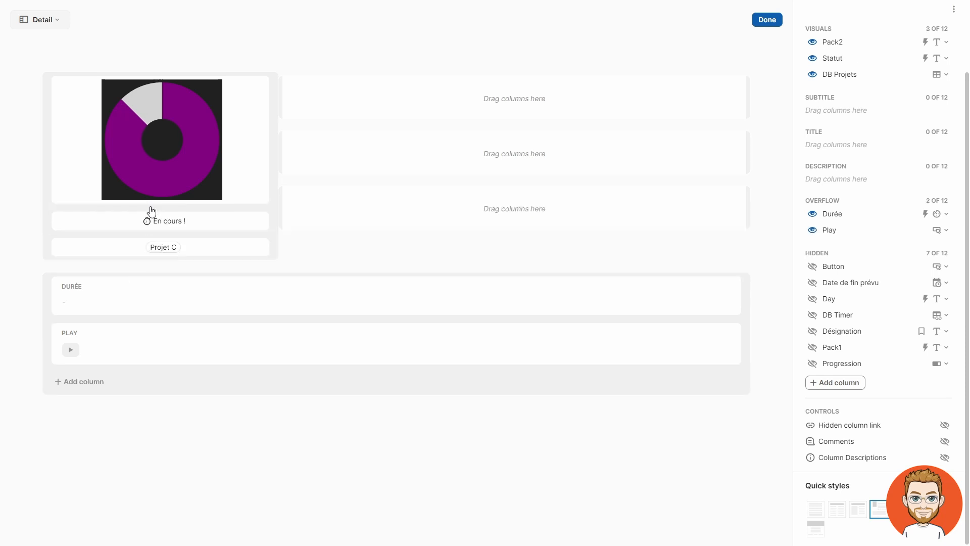
Step: Place Play, Button and Durée side by side in the Description section, and show DB Timer in Overflow
left_click_drag(58, 296, 289, 198)
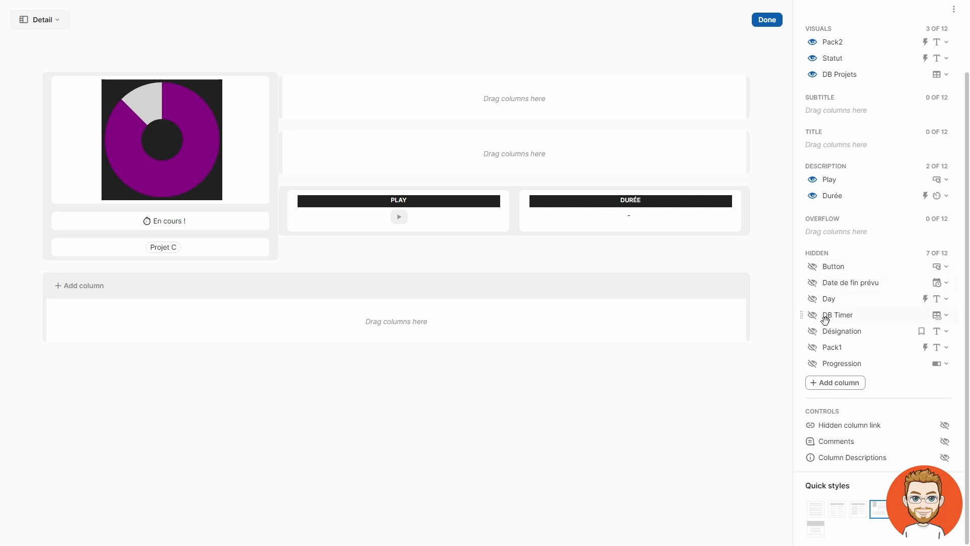
left_click_drag(815, 316, 427, 318)
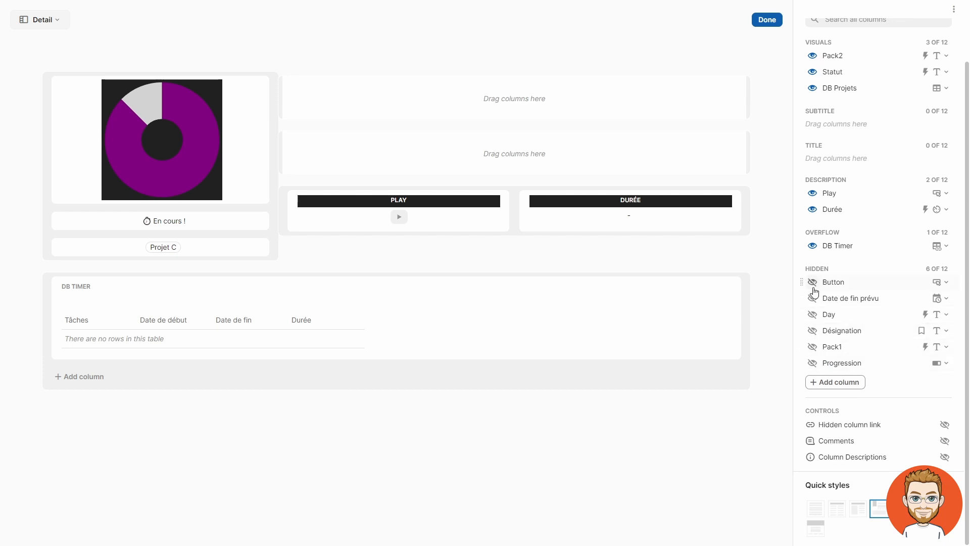
left_click(812, 283)
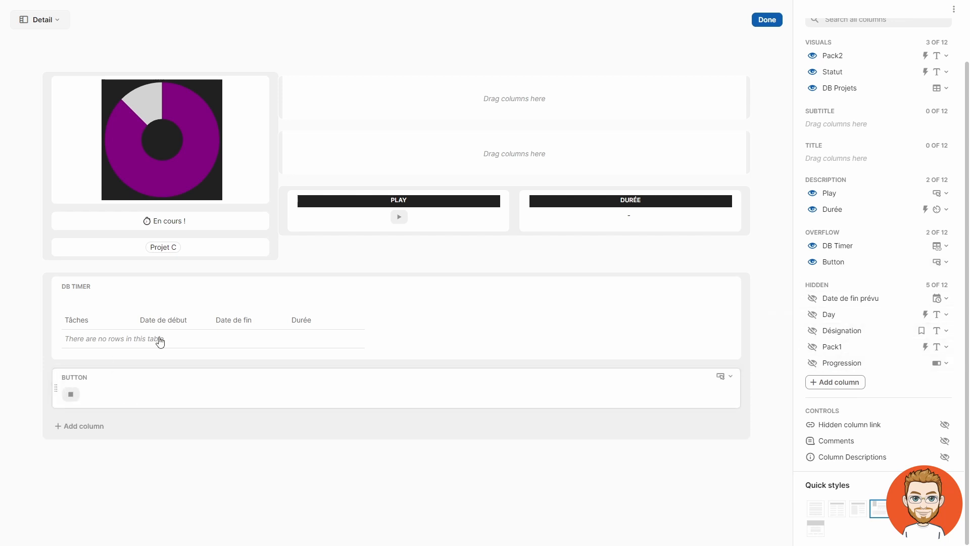
left_click_drag(152, 387, 528, 209)
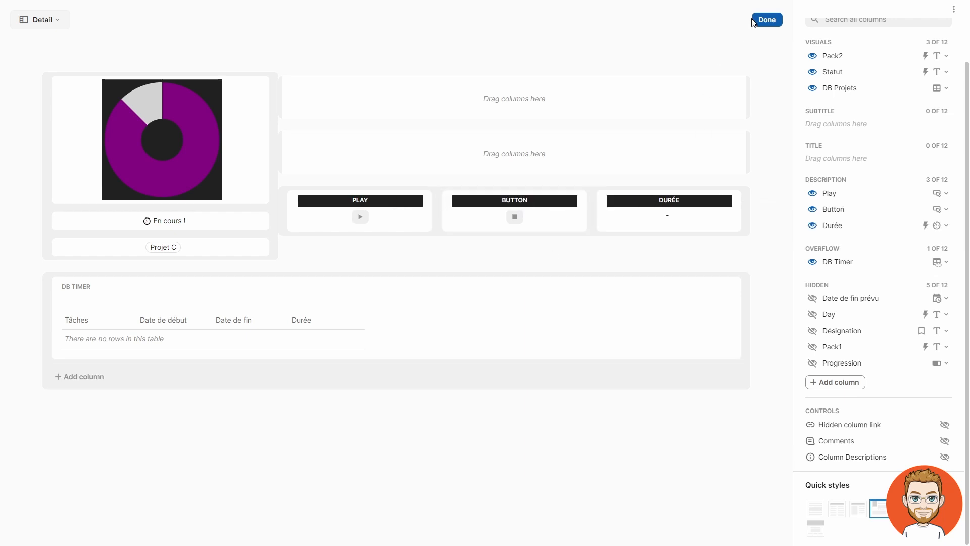
Step: Show Désignation in the layout's Subtitle section and finish editing the layout
left_click(813, 331)
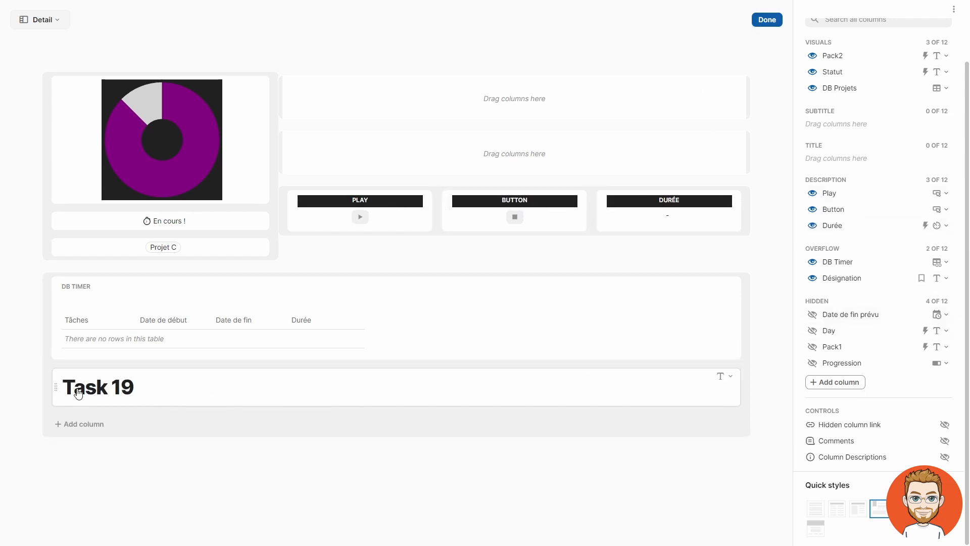
left_click_drag(58, 382, 481, 96)
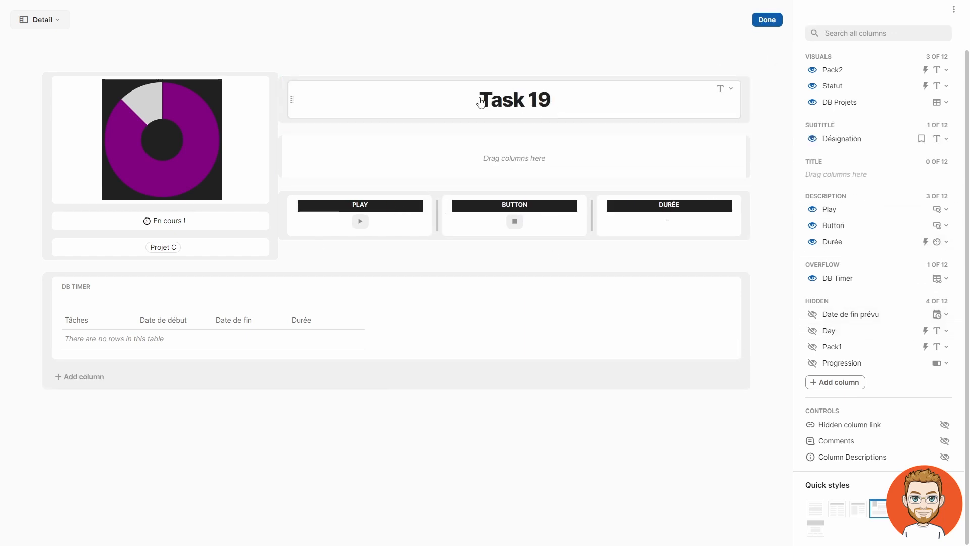
left_click(765, 21)
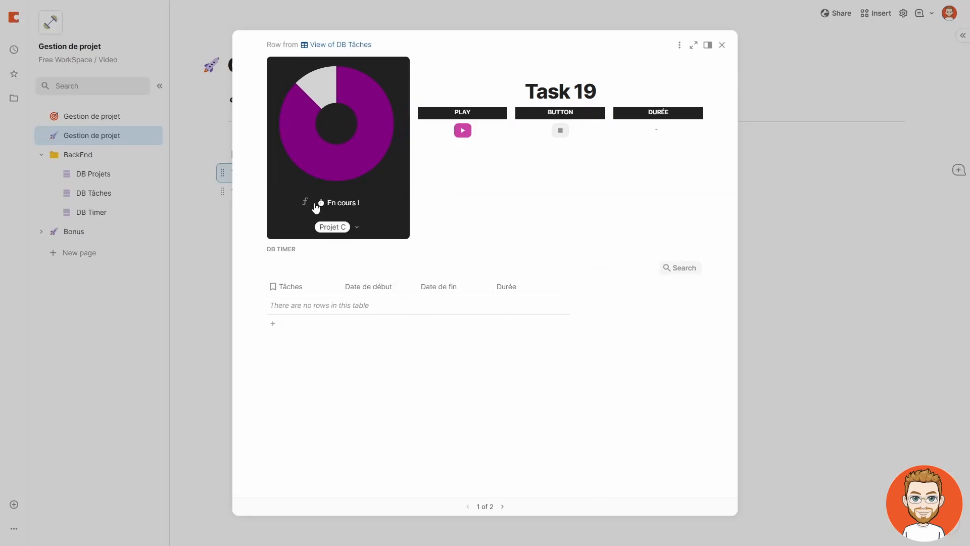
Step: Start and stop the Task 19 timer from its row detail to record a time entry
left_click(463, 131)
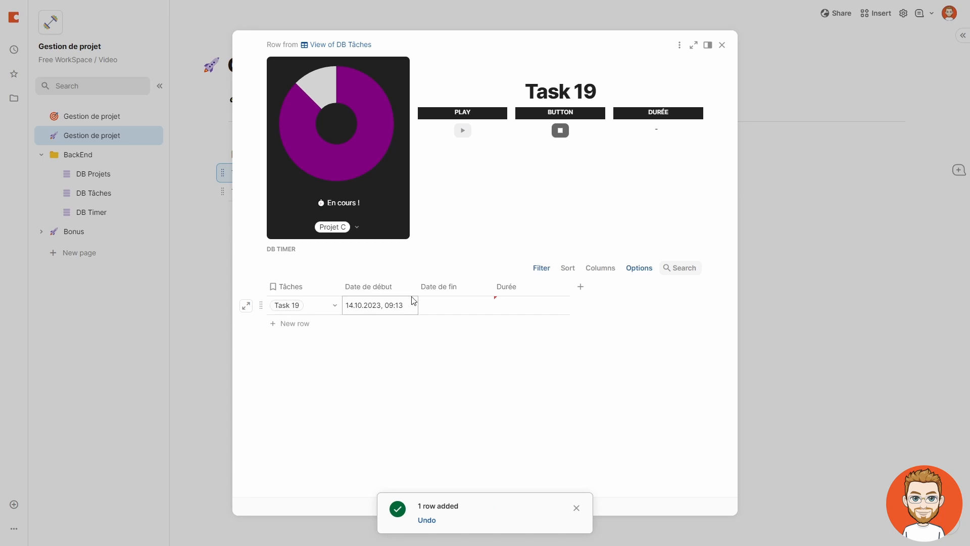
left_click(556, 134)
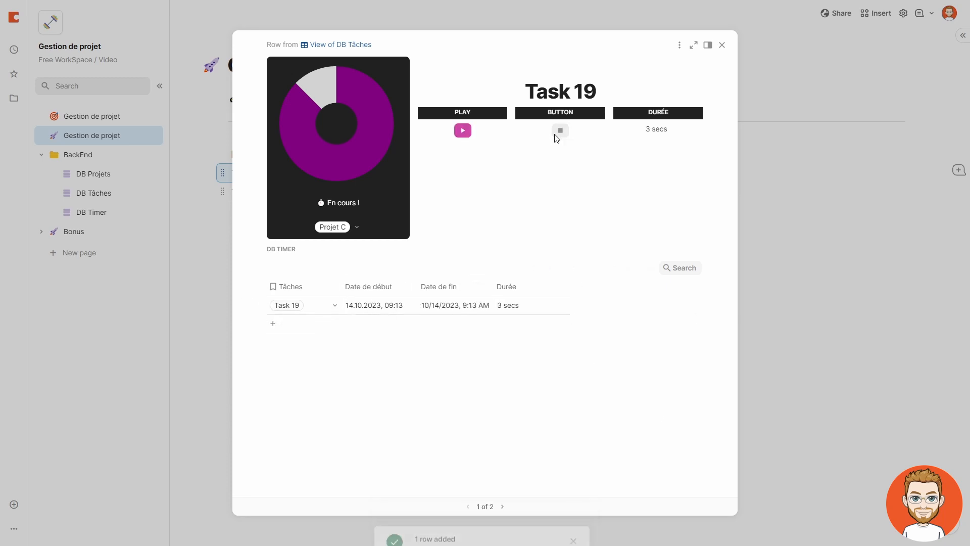
Step: In the embedded DB Timer table's display, turn off the new row button and search, keep headers and gridlines, and freeze 1 column
left_click(644, 269)
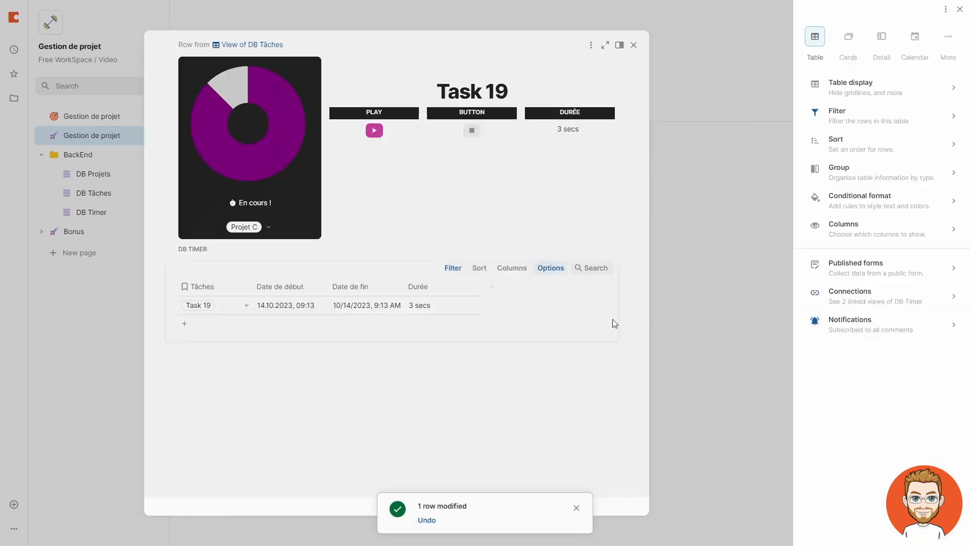
left_click(881, 98)
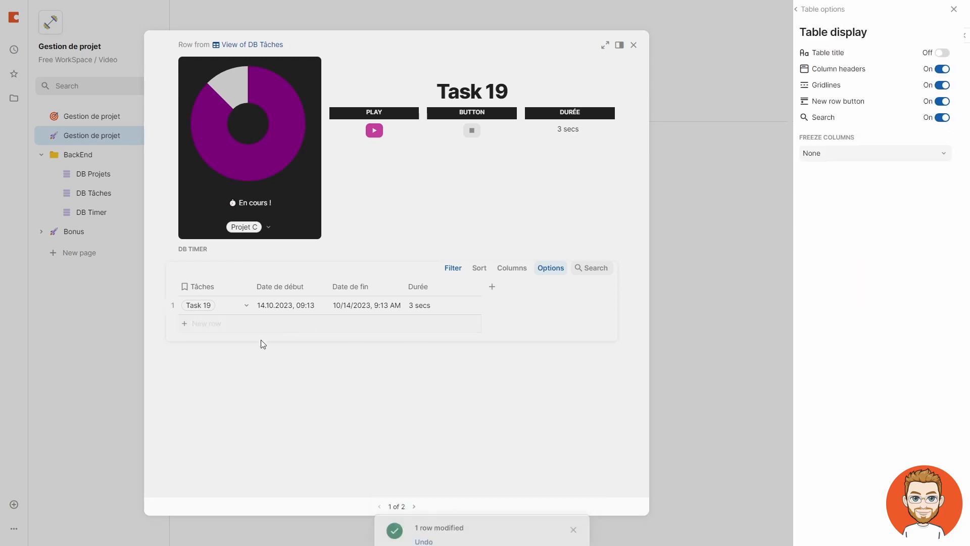
left_click(949, 101)
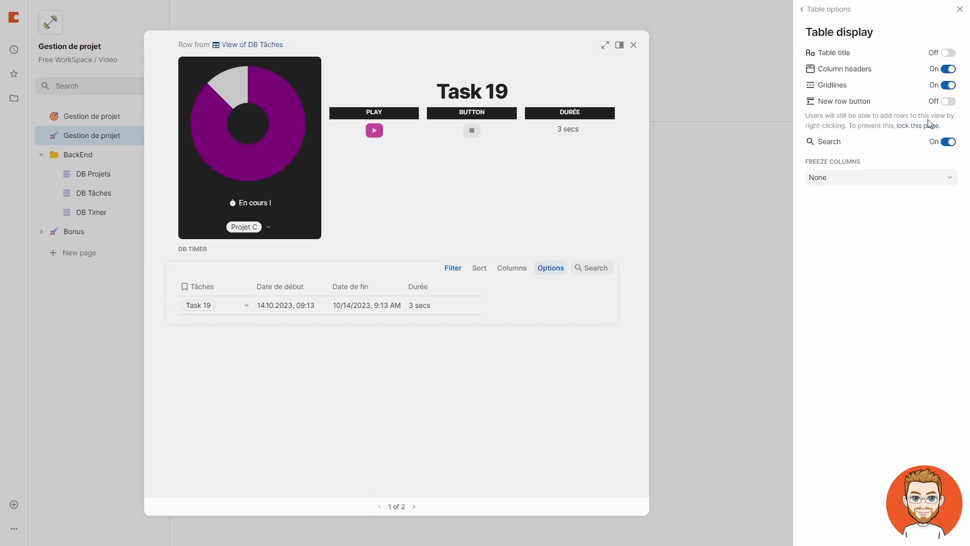
left_click(948, 86)
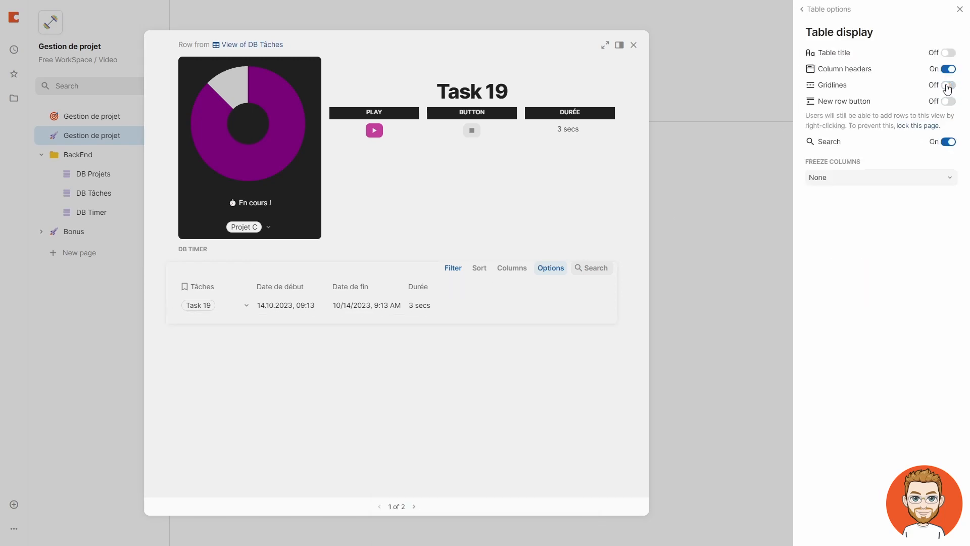
left_click(948, 70)
left_click(949, 69)
left_click(948, 85)
left_click(949, 142)
left_click(927, 177)
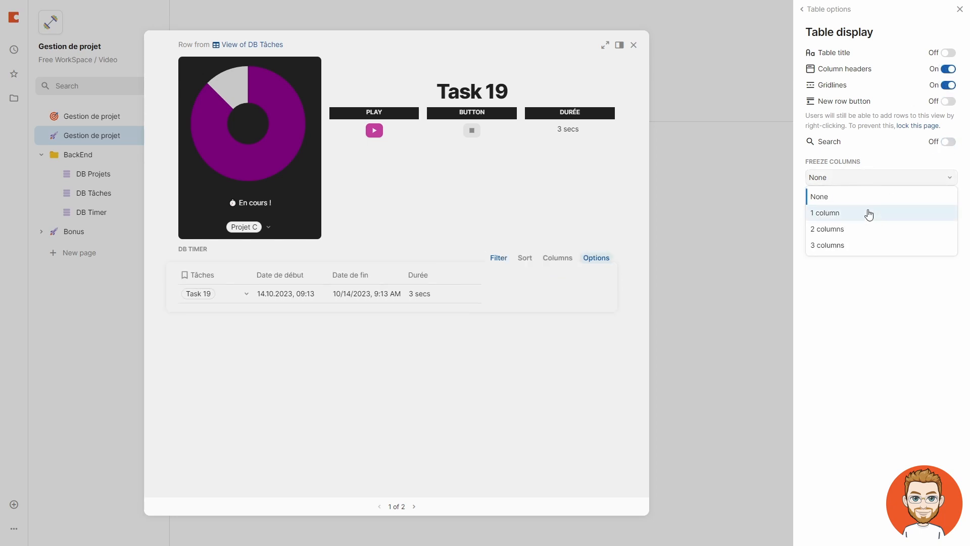
left_click(868, 213)
left_click(960, 9)
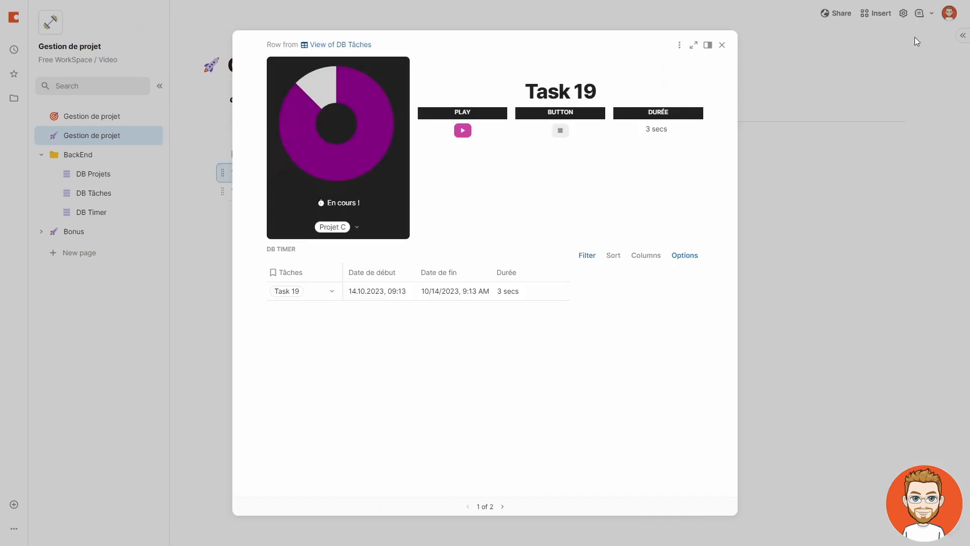
Step: Hide the Tâches column in the embedded DB Timer table, then reopen the Task 19 row detail to review it and close it
left_click(335, 274)
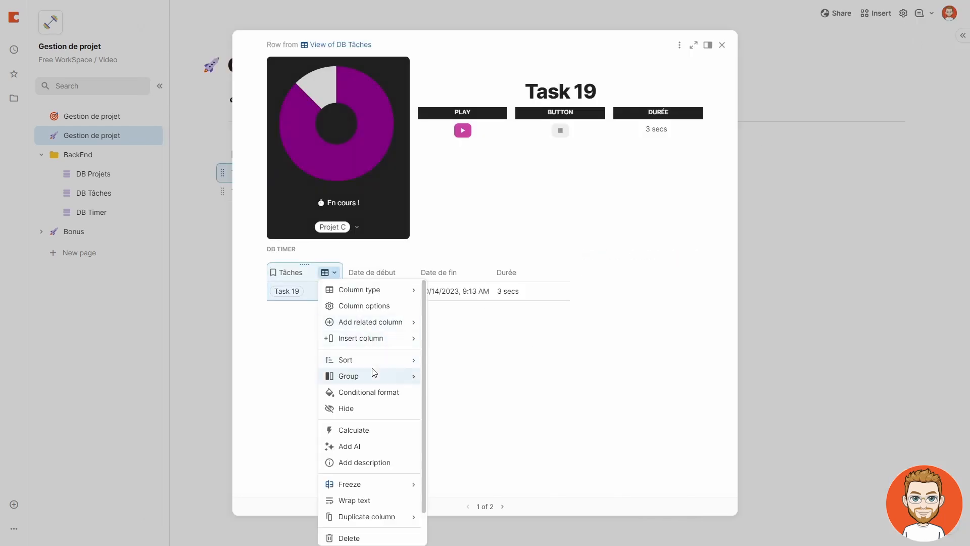
left_click(349, 409)
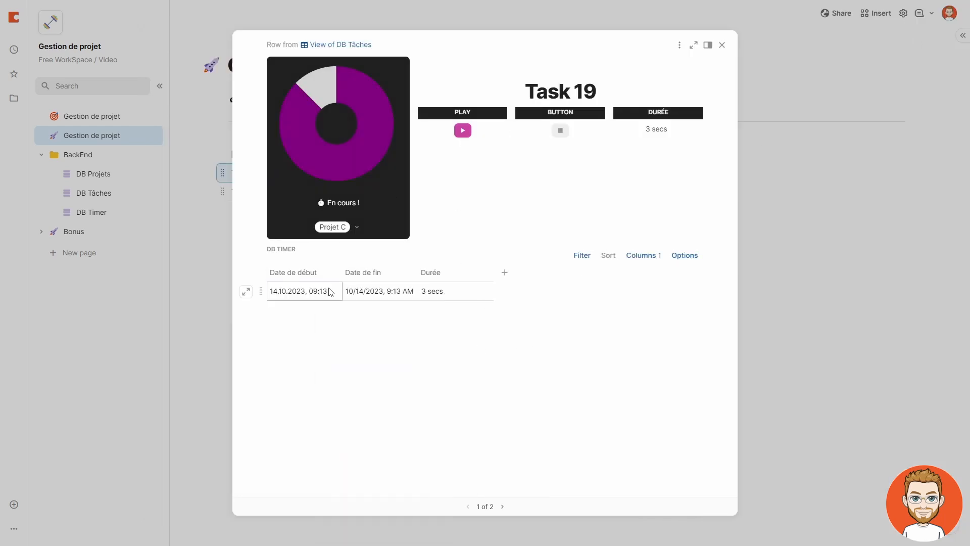
left_click(753, 261)
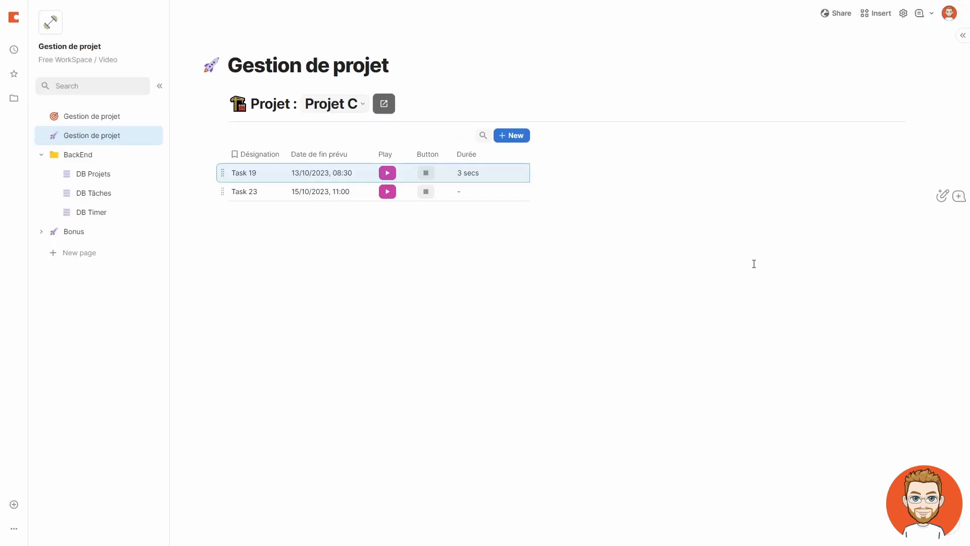
left_click(207, 173)
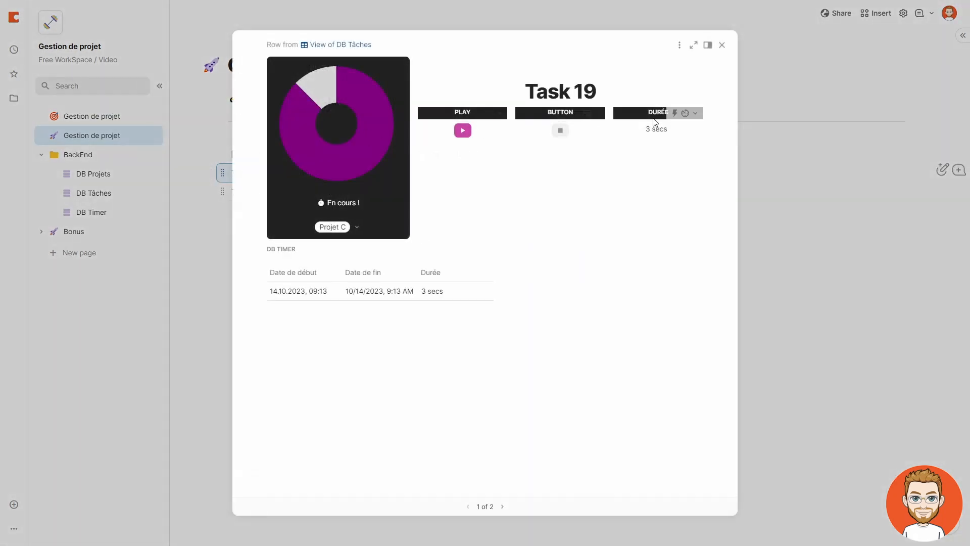
left_click(789, 247)
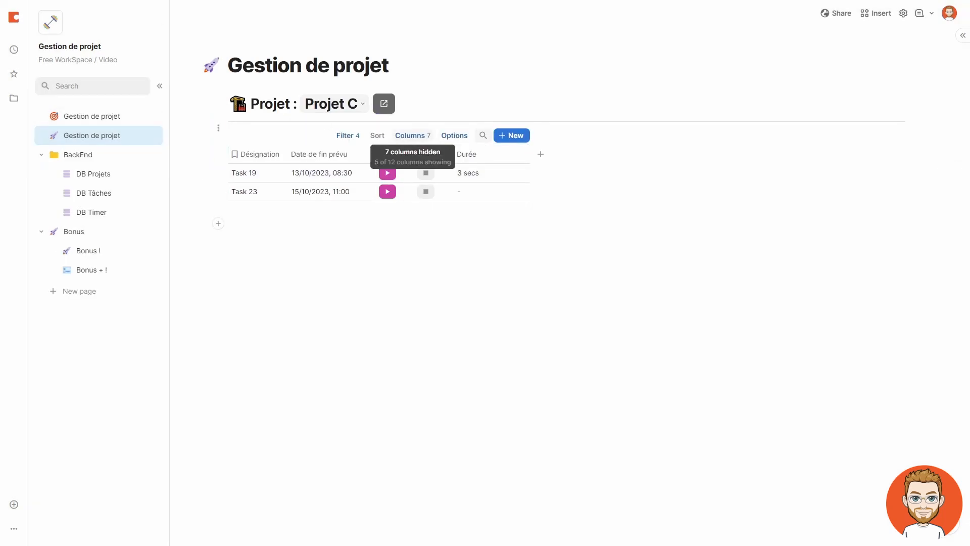
Step: Show the Pack1 and Pack2 columns in the task table below the project selector
left_click(412, 134)
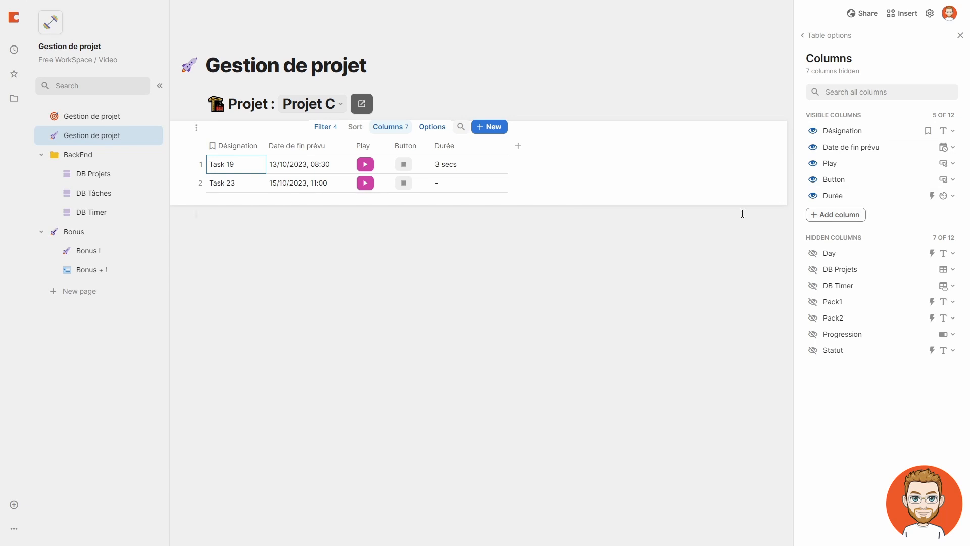
left_click(813, 301)
left_click(814, 318)
left_click(960, 36)
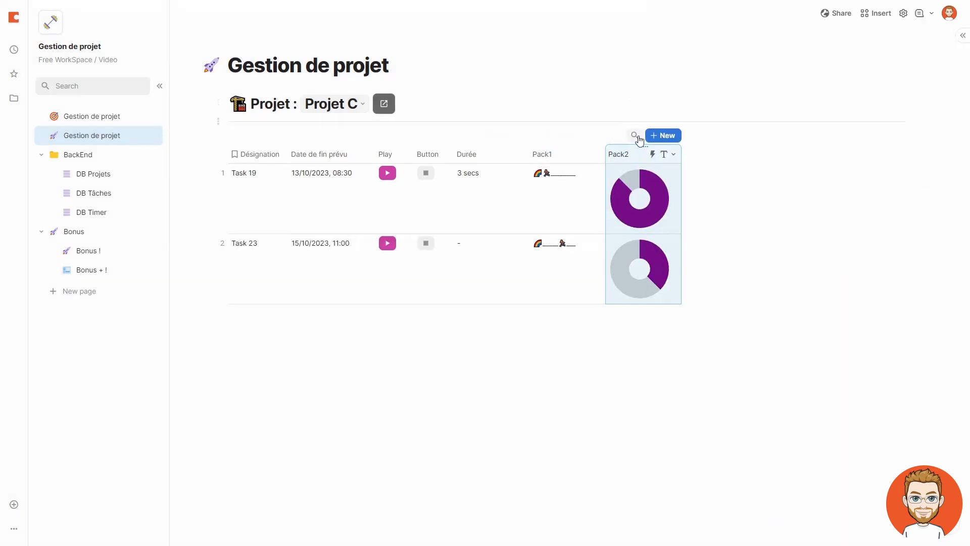
Step: Narrow the Pack1 and Pack2 columns, and view Task 19's progress ring enlarged
mouse_move(605, 154)
left_mouse_down()
mouse_move(581, 155)
mouse_move(597, 154)
left_mouse_up()
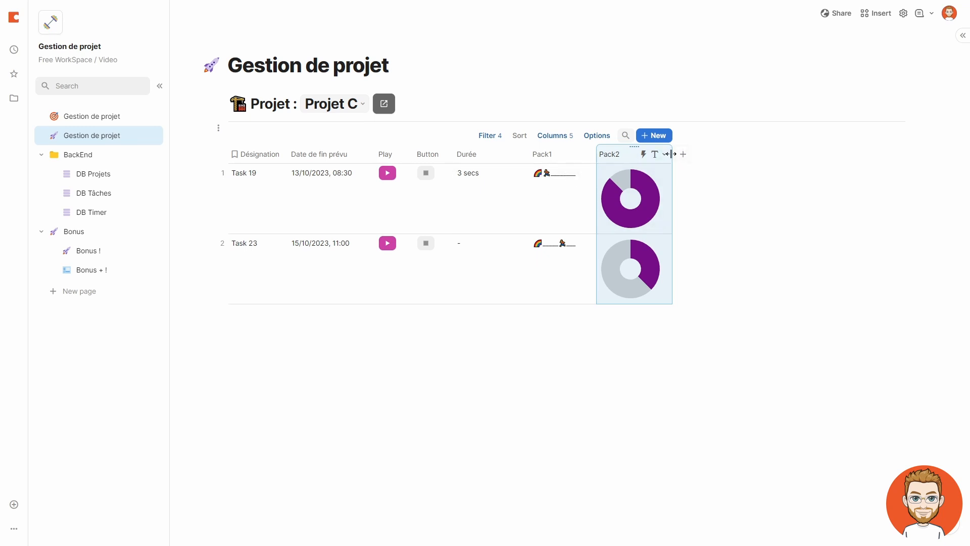
left_click_drag(663, 154, 637, 153)
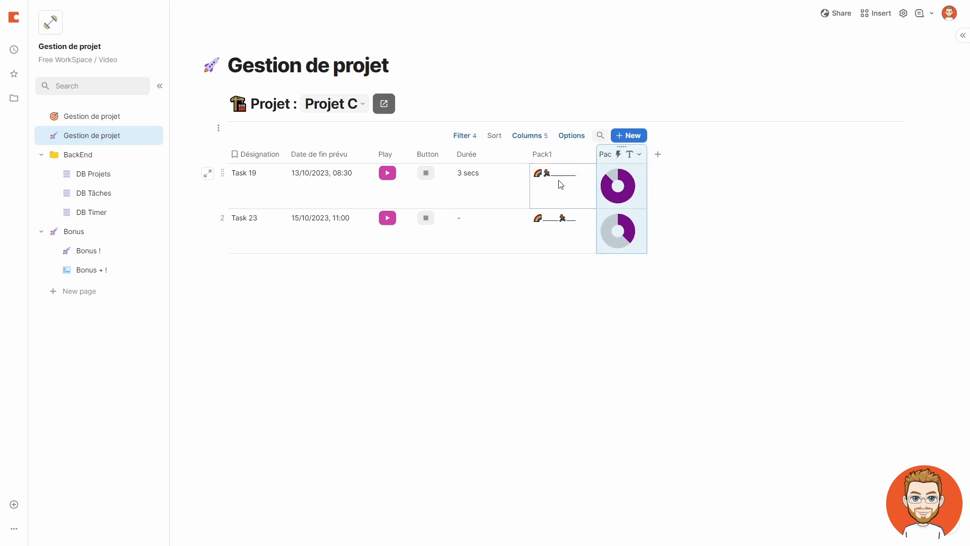
left_click_drag(650, 162, 635, 155)
left_click(613, 176)
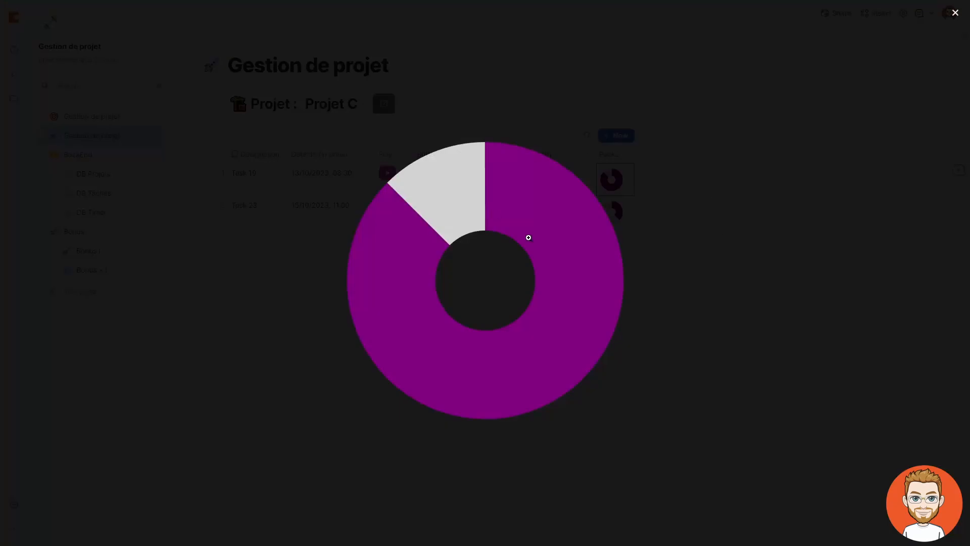
left_click(683, 227)
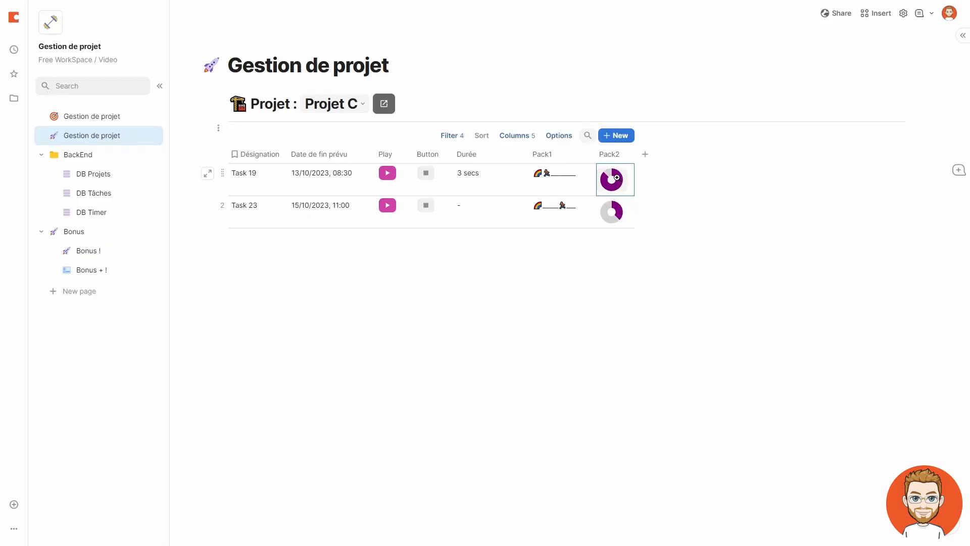
Step: Examine the Pack2 column's ProgressRing formula and the documentation of its required and optional inputs
left_click(621, 154)
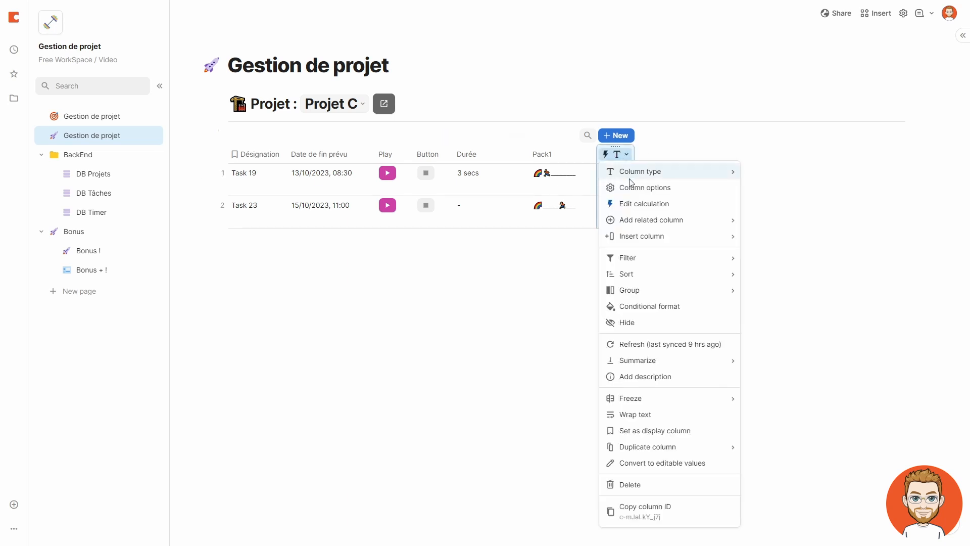
left_click(628, 202)
left_click(654, 295)
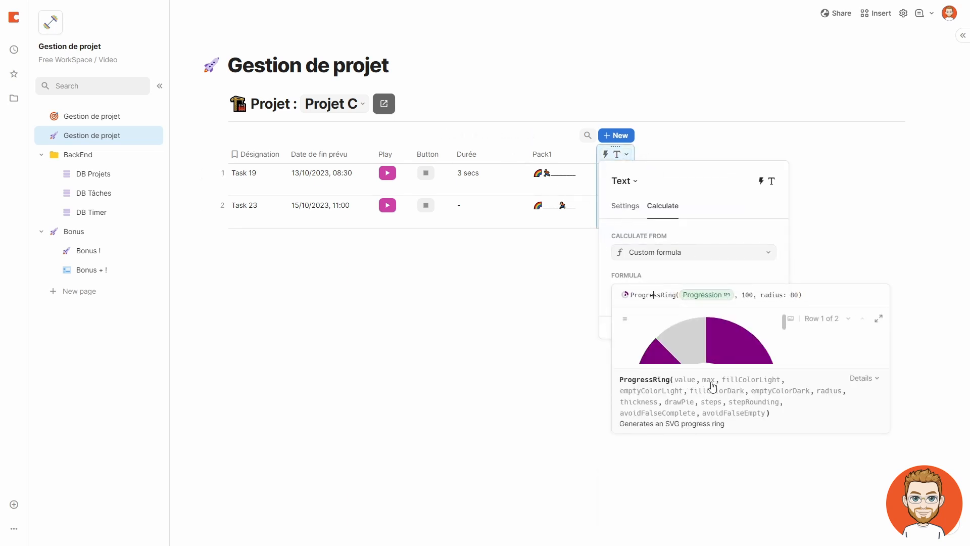
left_click(865, 379)
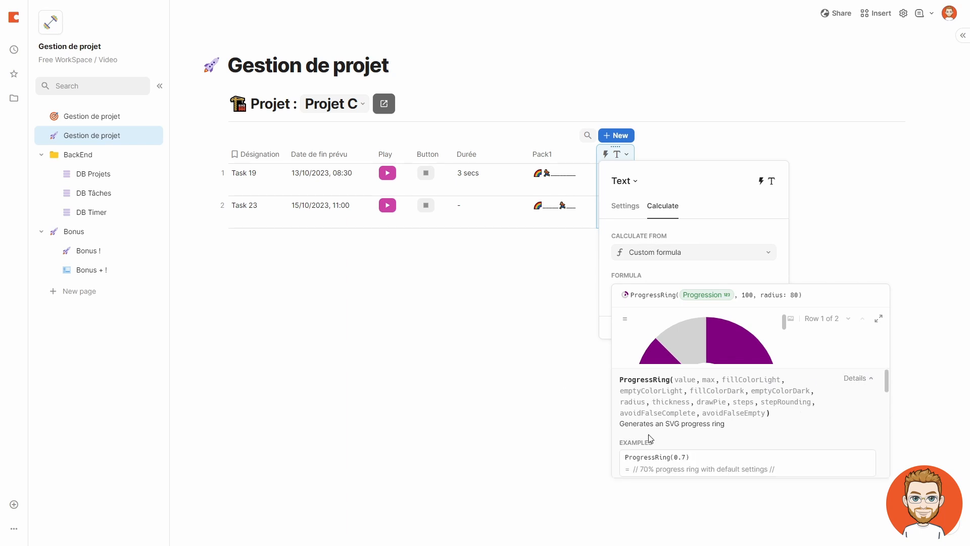
scroll(652, 430, "down", 3)
scroll(655, 408, "down", 3)
scroll(637, 429, "up", 3)
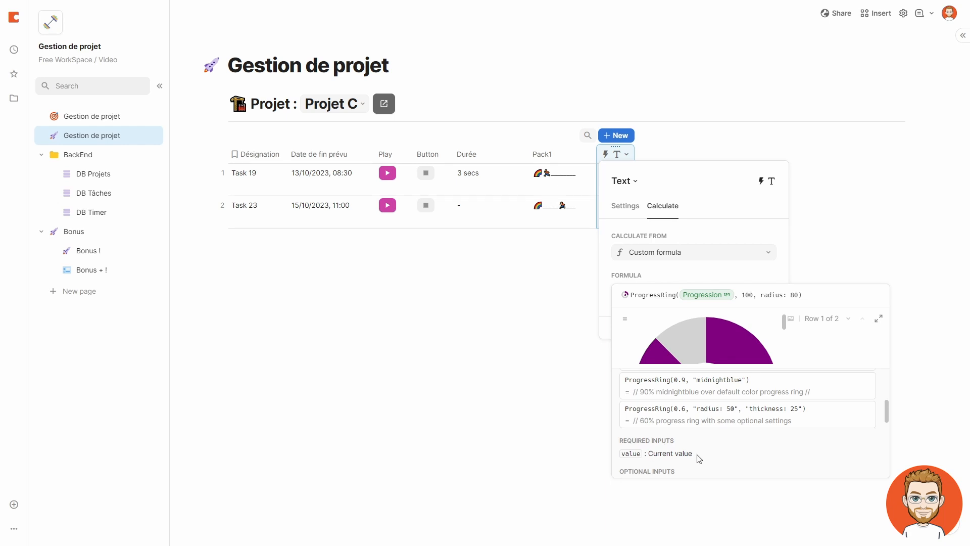
scroll(688, 450, "down", 2)
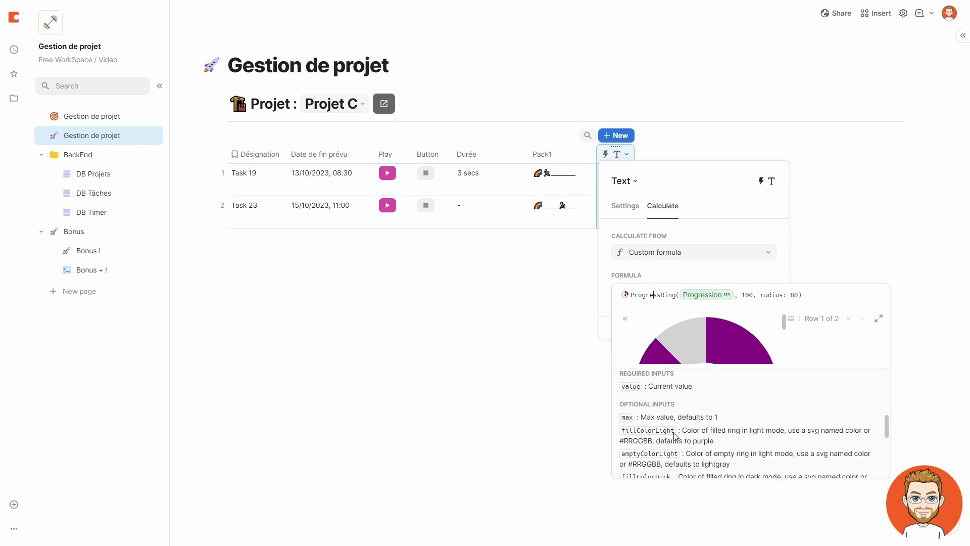
scroll(676, 435, "down", 5)
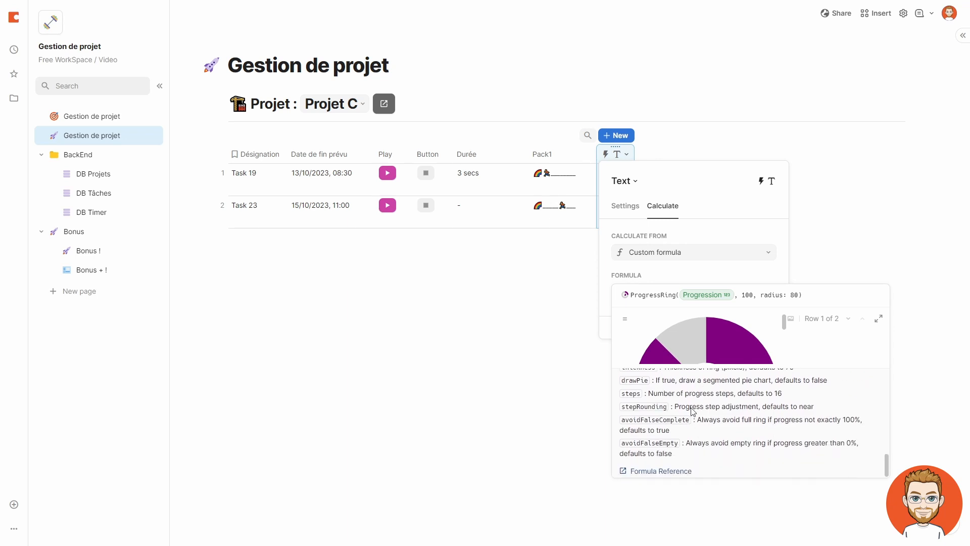
left_click(687, 268)
left_click(531, 318)
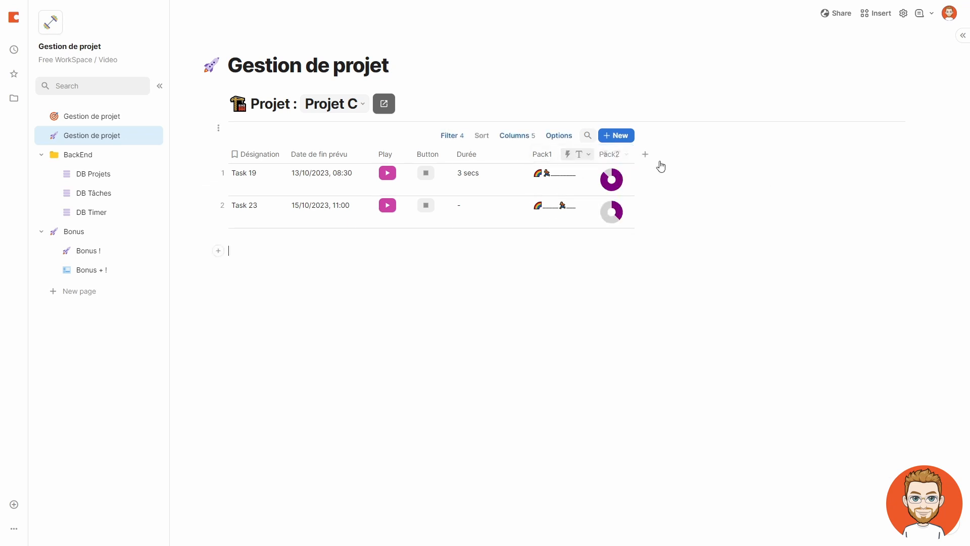
Step: Open the Packs catalog from the empty line below the task table and look through the installed and available Packs
type("/")
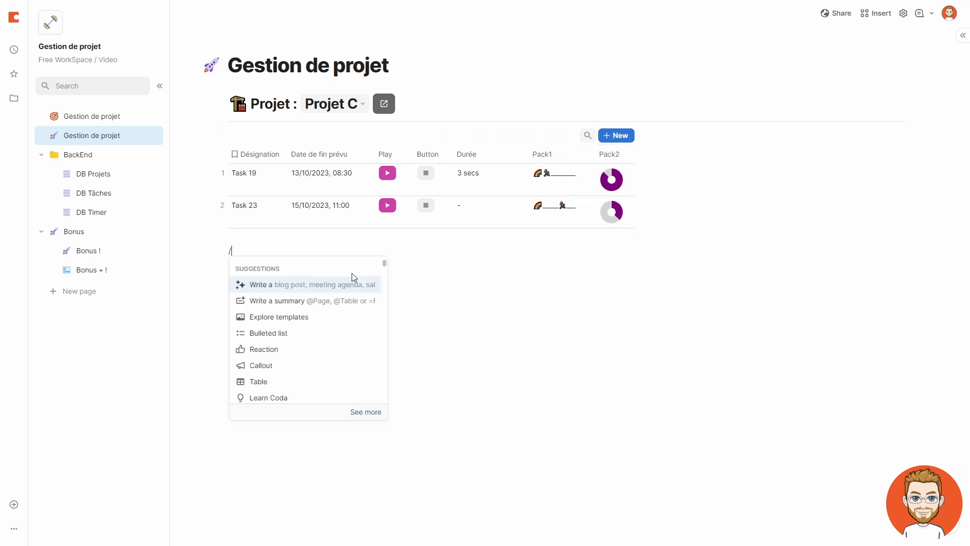
type("pac")
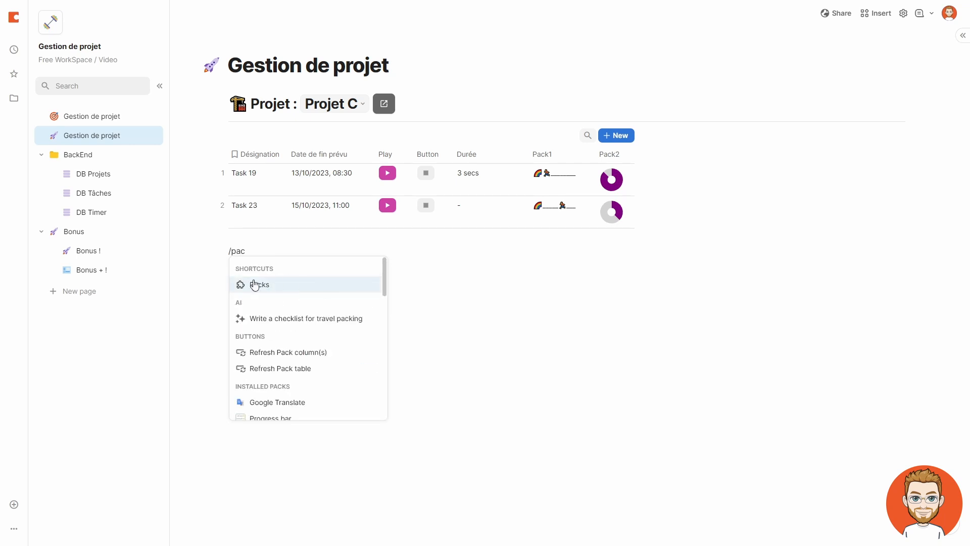
left_click(268, 286)
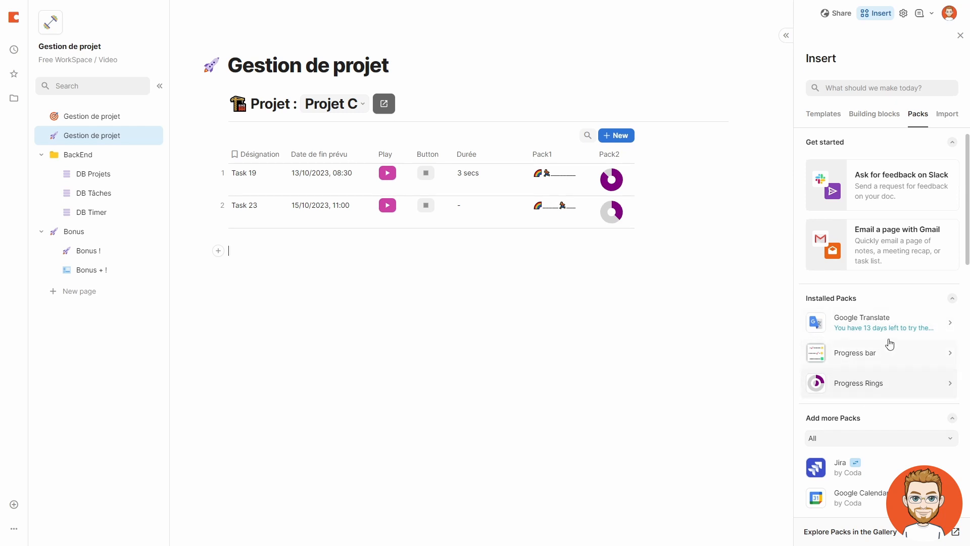
scroll(890, 345, "down", 3)
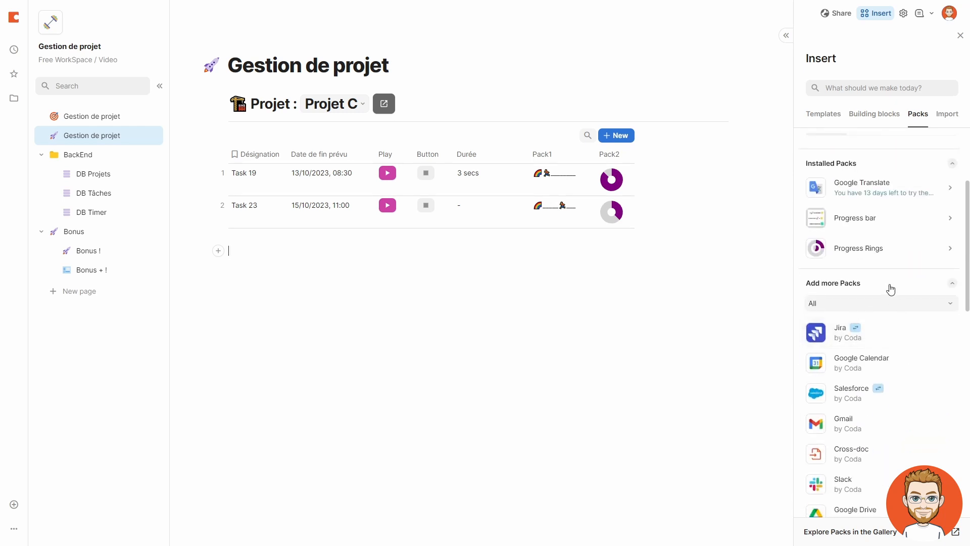
scroll(890, 288, "down", 1)
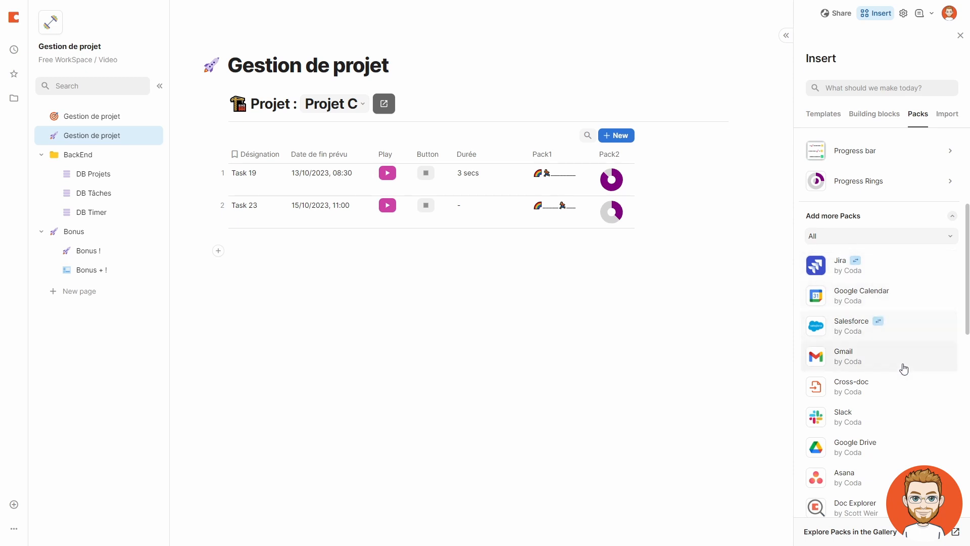
scroll(898, 348, "down", 1)
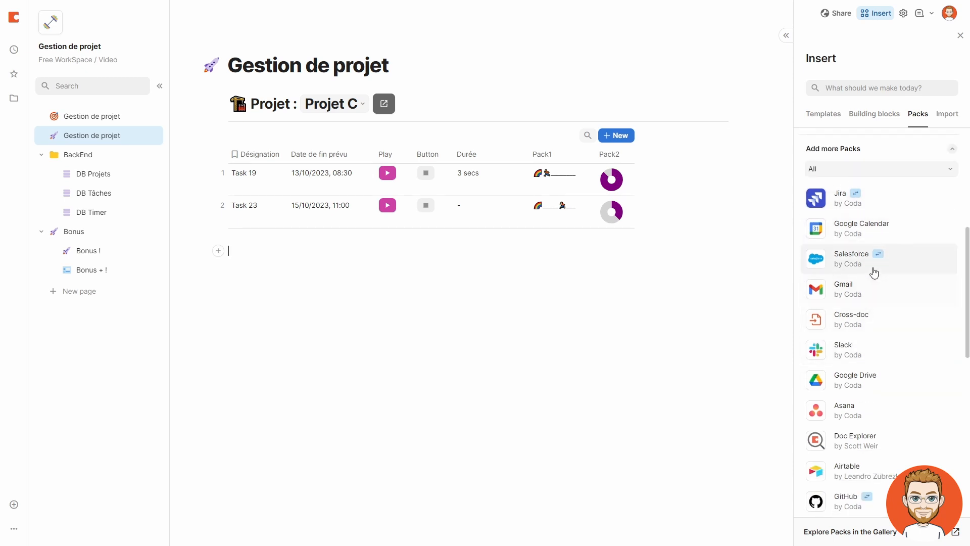
scroll(874, 273, "up", 3)
scroll(870, 263, "down", 2)
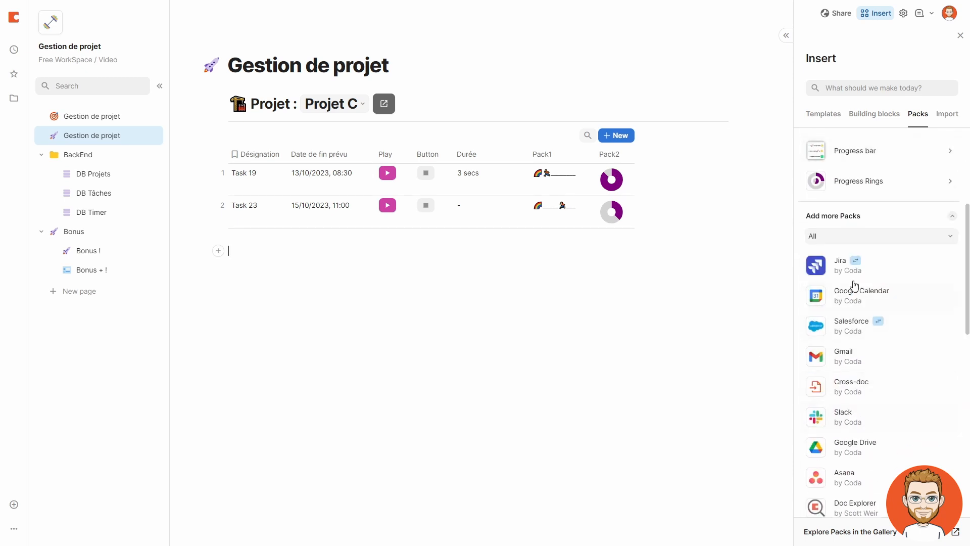
scroll(854, 314, "down", 2)
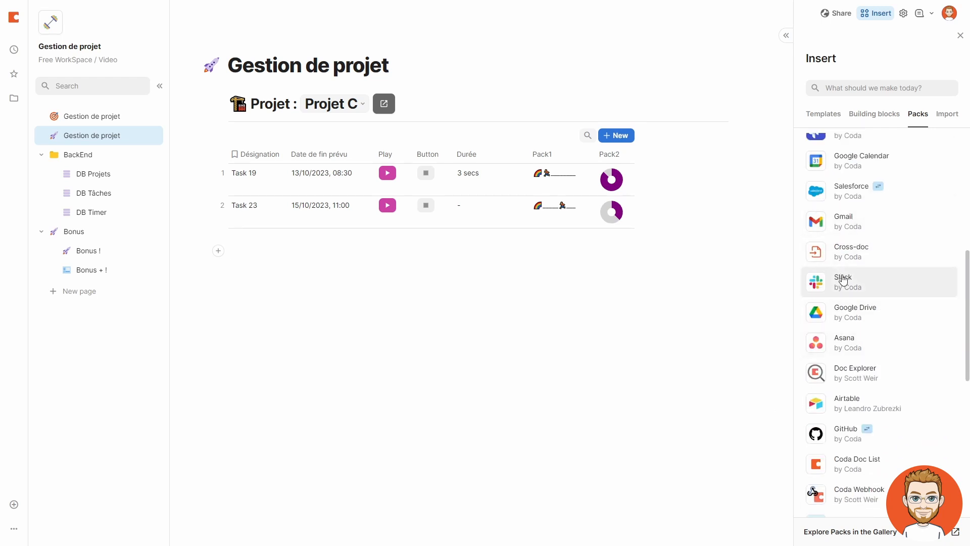
scroll(879, 369, "down", 1)
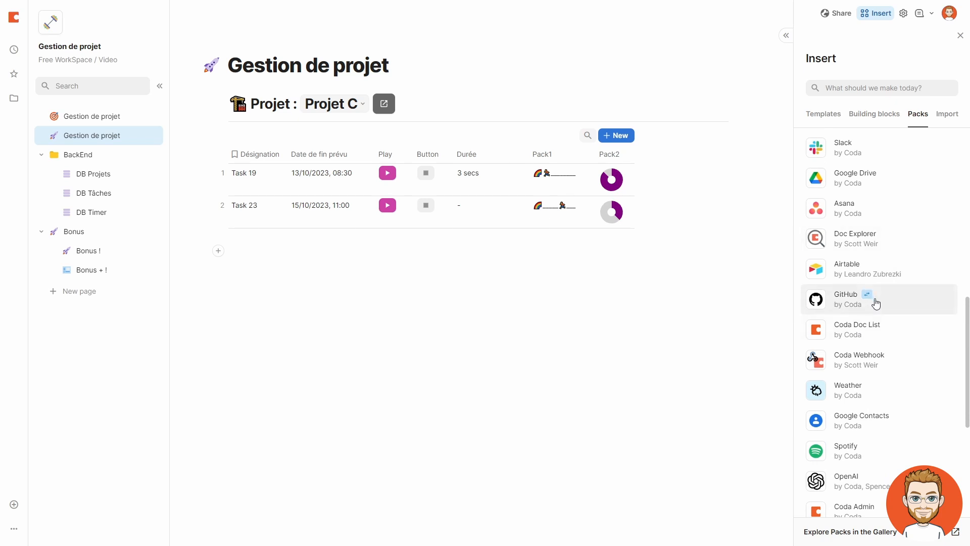
scroll(916, 360, "down", 5)
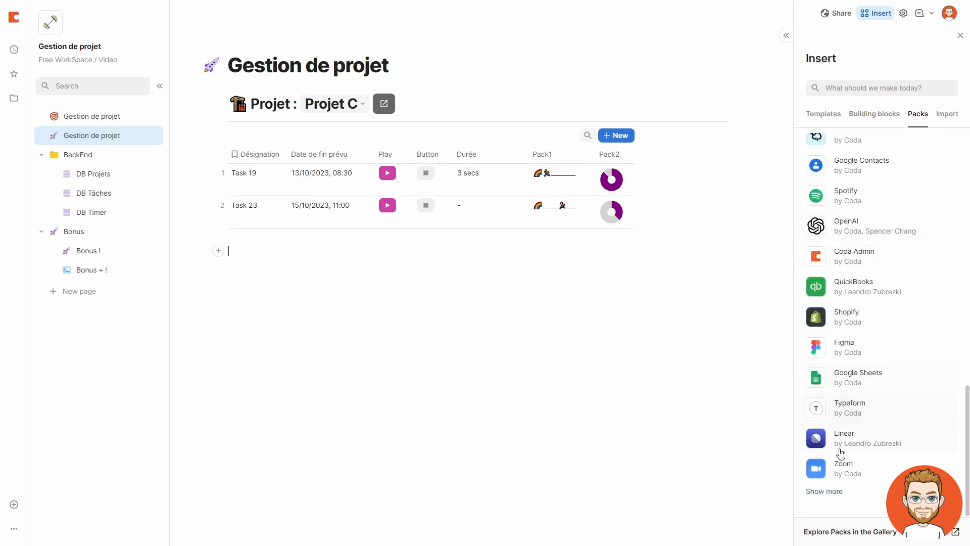
scroll(863, 435, "up", 6)
scroll(863, 427, "up", 5)
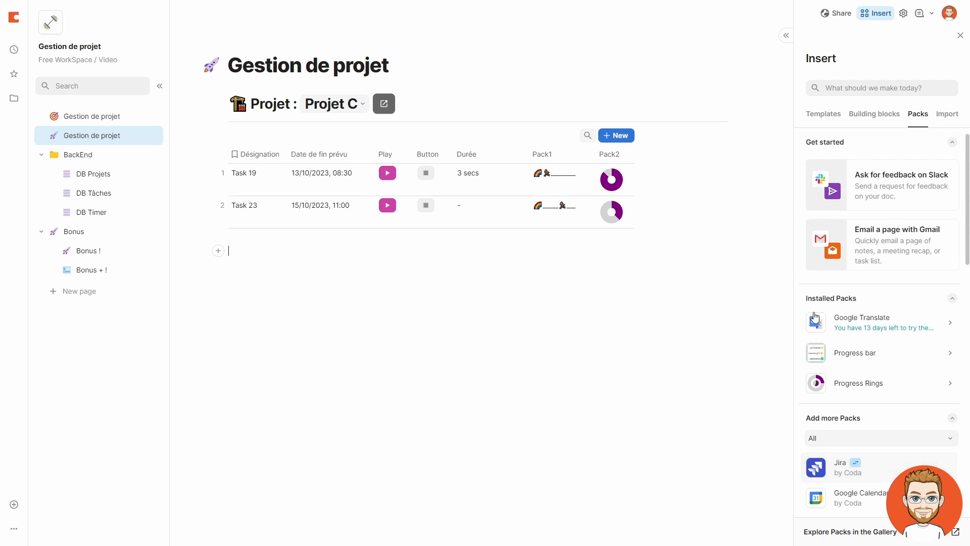
scroll(864, 288, "down", 2)
scroll(862, 282, "down", 6)
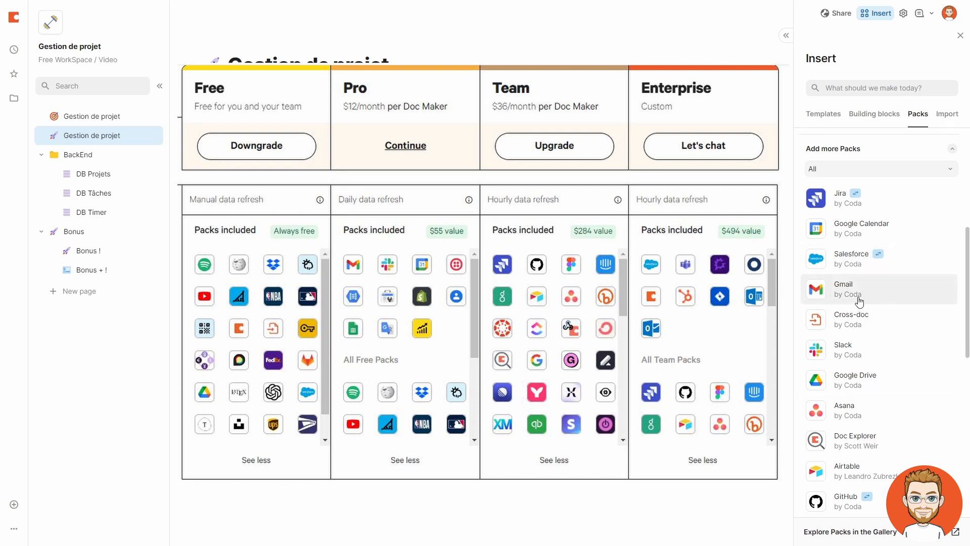
scroll(854, 258, "up", 6)
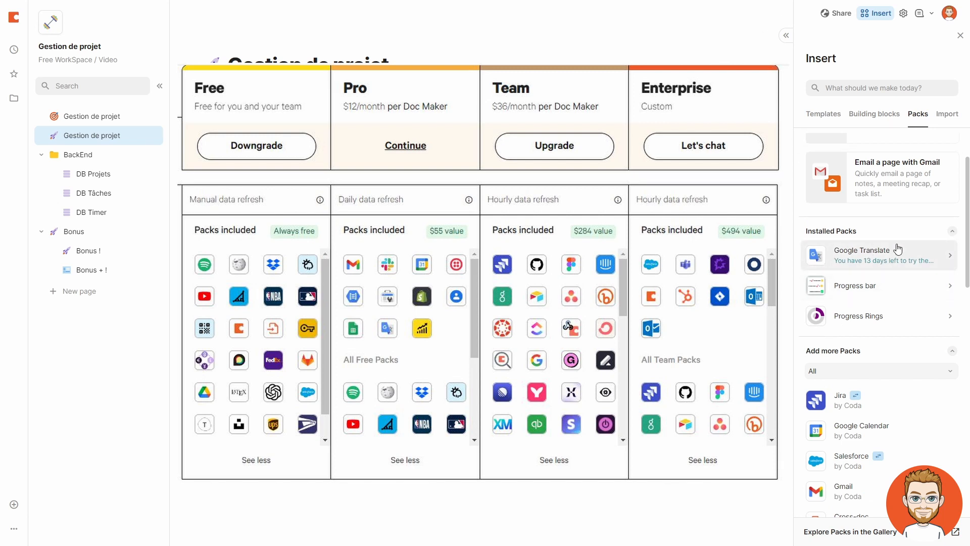
Step: Review the Google Translate Pack's details, browse the remaining available Packs, and close the catalog
left_click(872, 260)
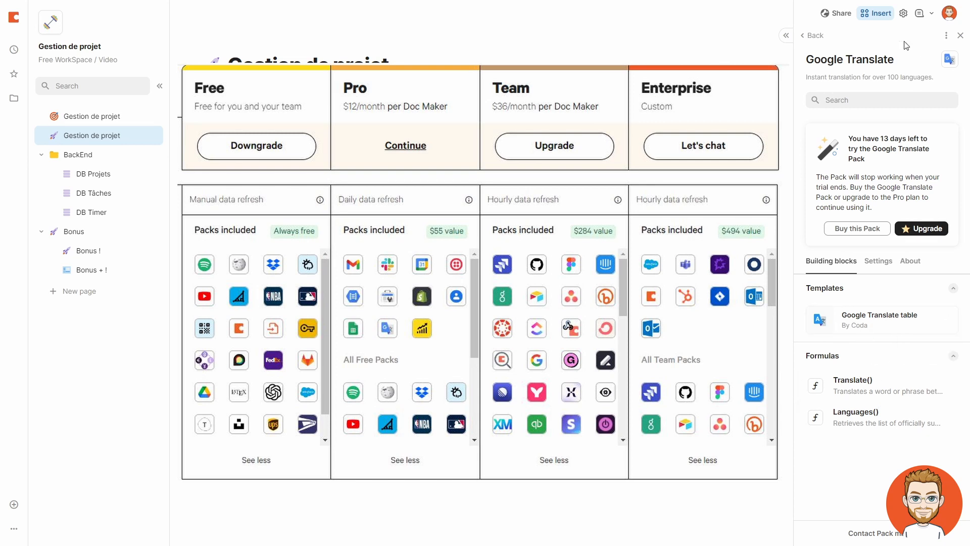
left_click(831, 37)
scroll(879, 354, "down", 8)
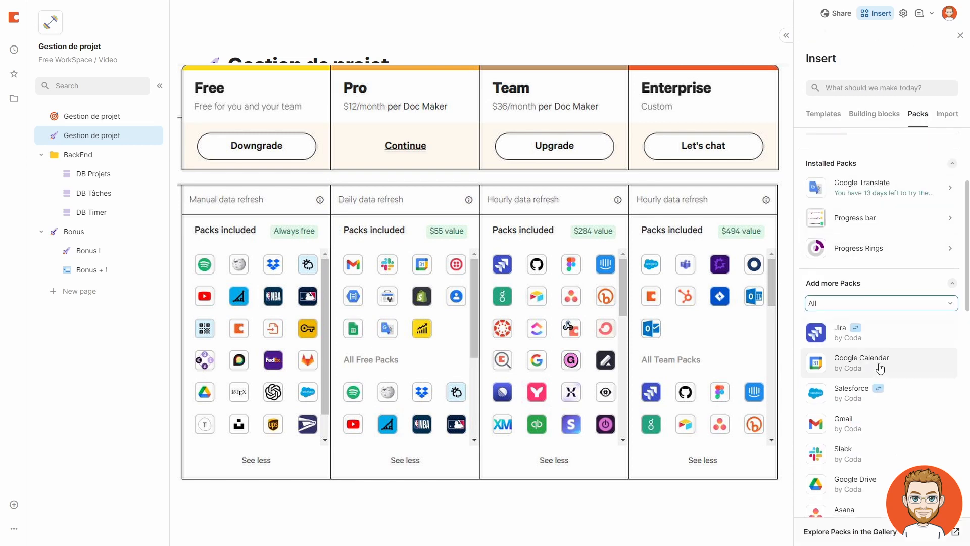
scroll(850, 261, "down", 6)
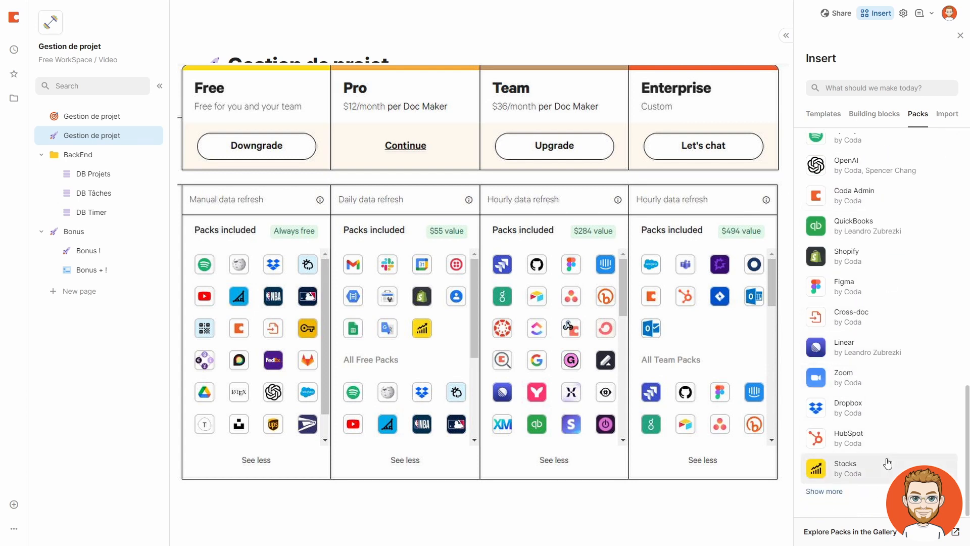
scroll(881, 433, "up", 10)
scroll(889, 245, "up", 2)
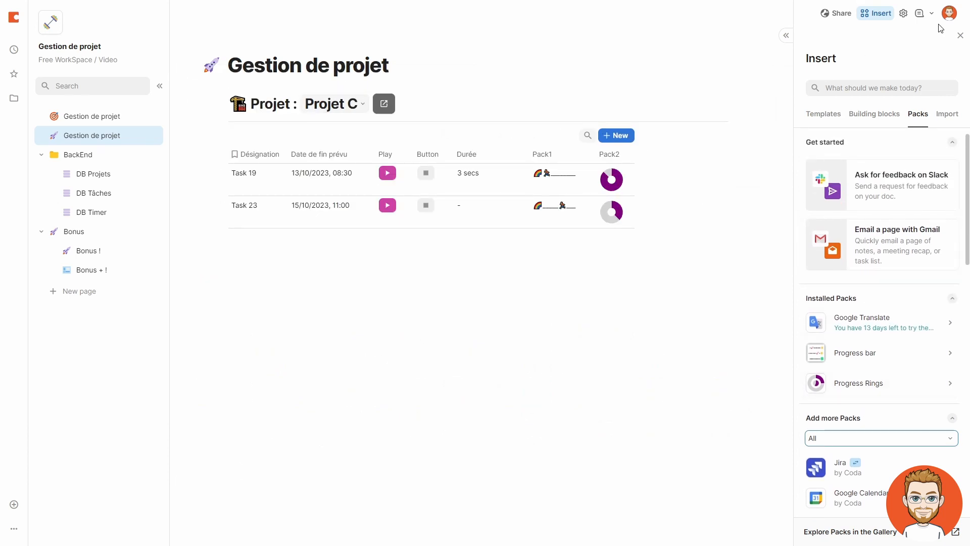
left_click(960, 35)
left_click(902, 13)
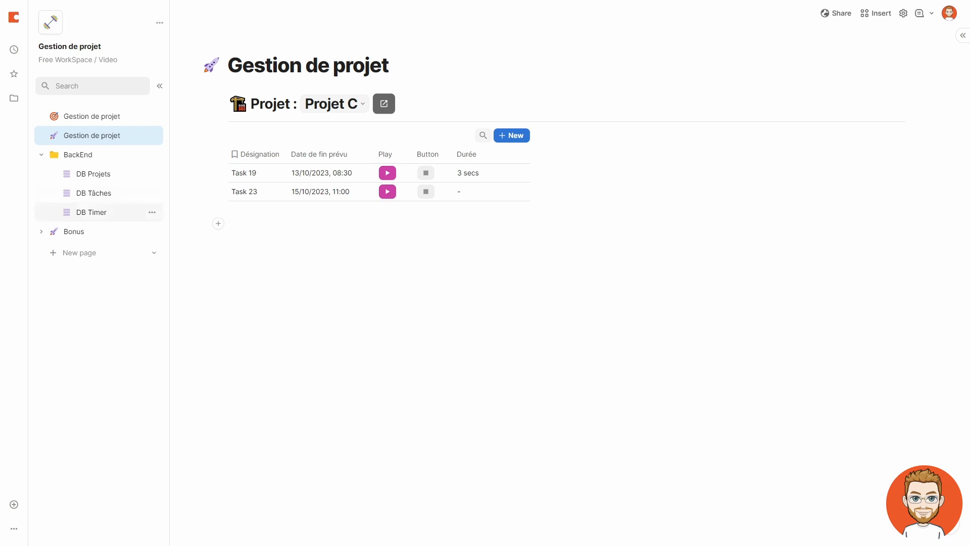
Step: Open the Bonus ! page, collapse the Week table, and inspect the dynamic current-week formula above it
left_click(73, 232)
left_click(386, 116)
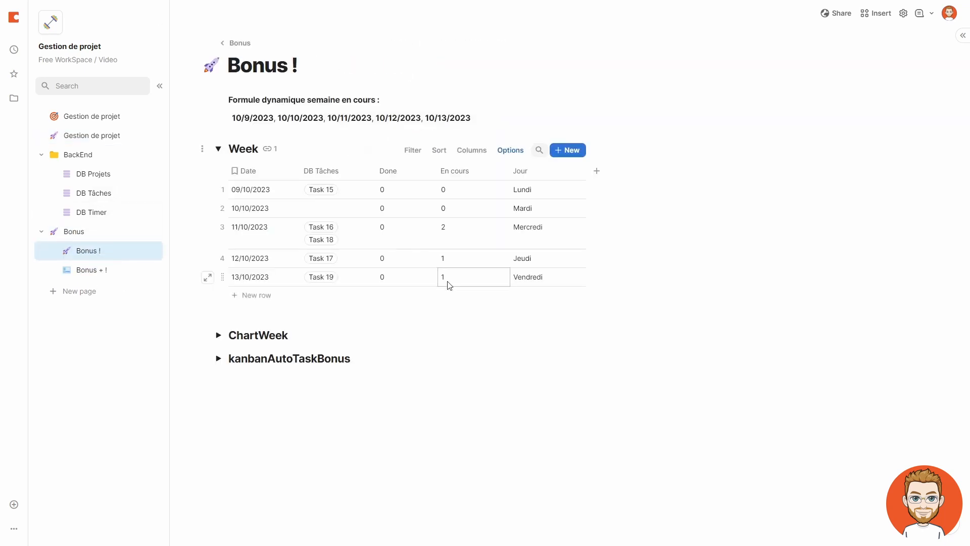
left_click(218, 148)
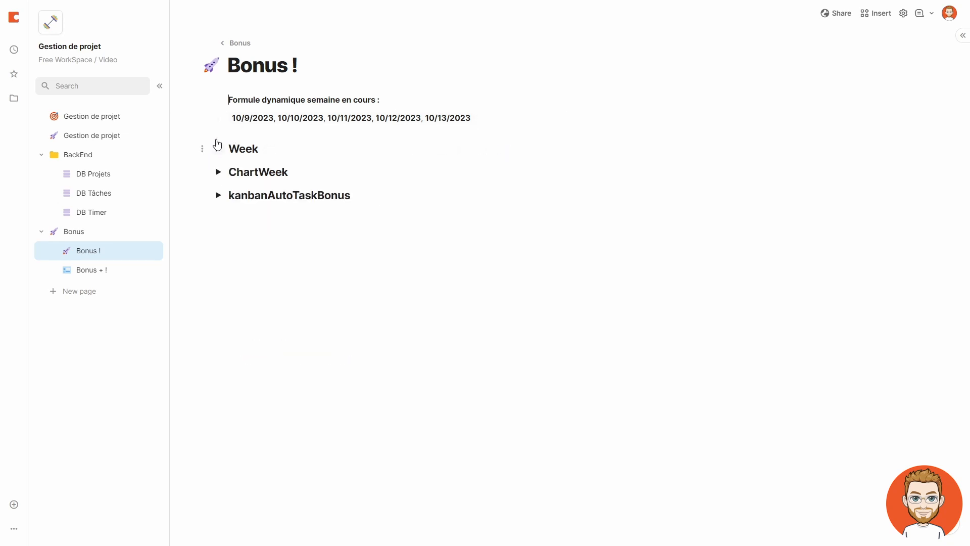
right_click(243, 119)
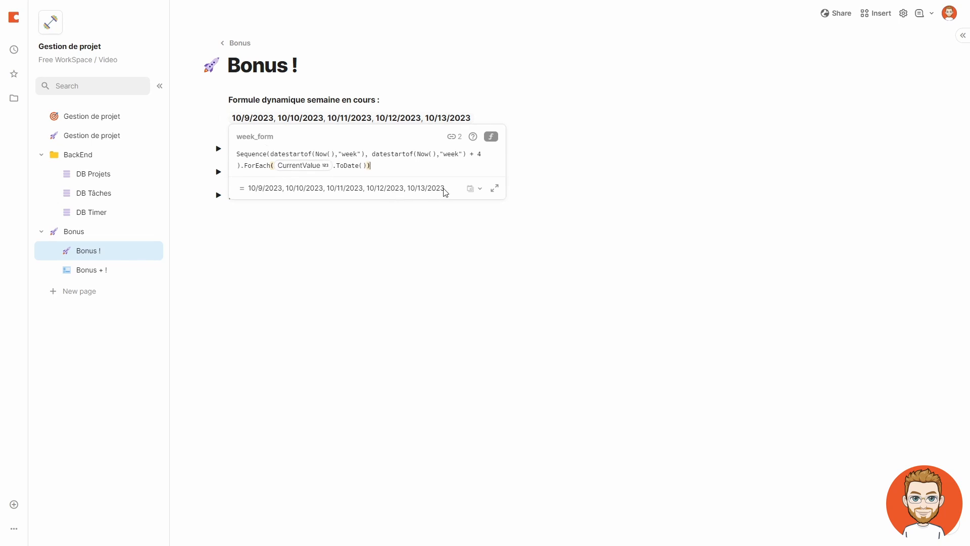
left_click(488, 115)
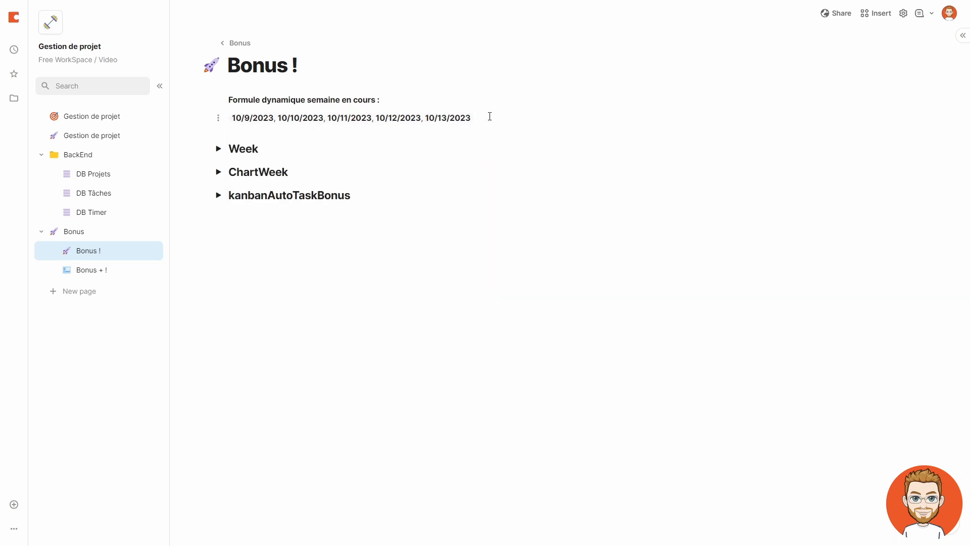
Step: Expand the Week table to review its dates and linked tasks, and expand the ChartWeek section
left_click(223, 118)
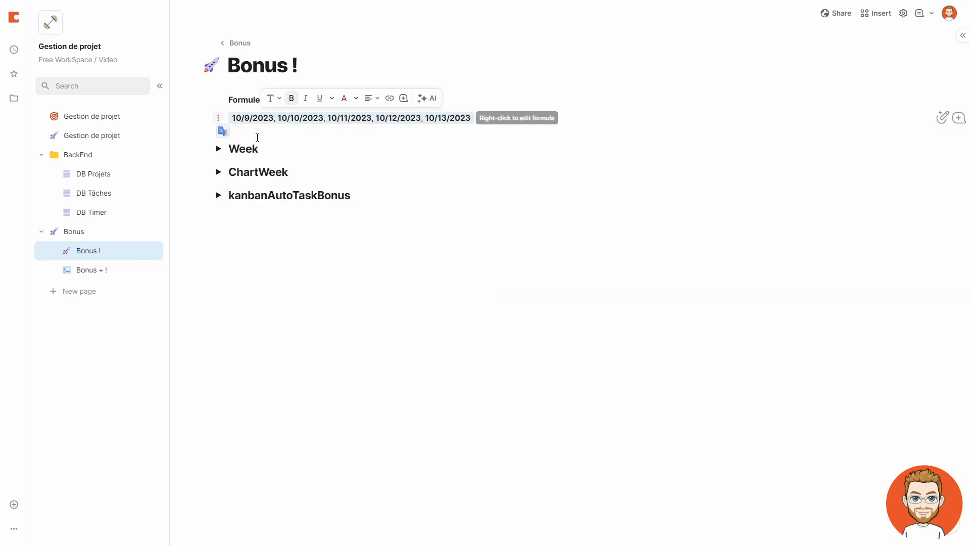
left_click(218, 154)
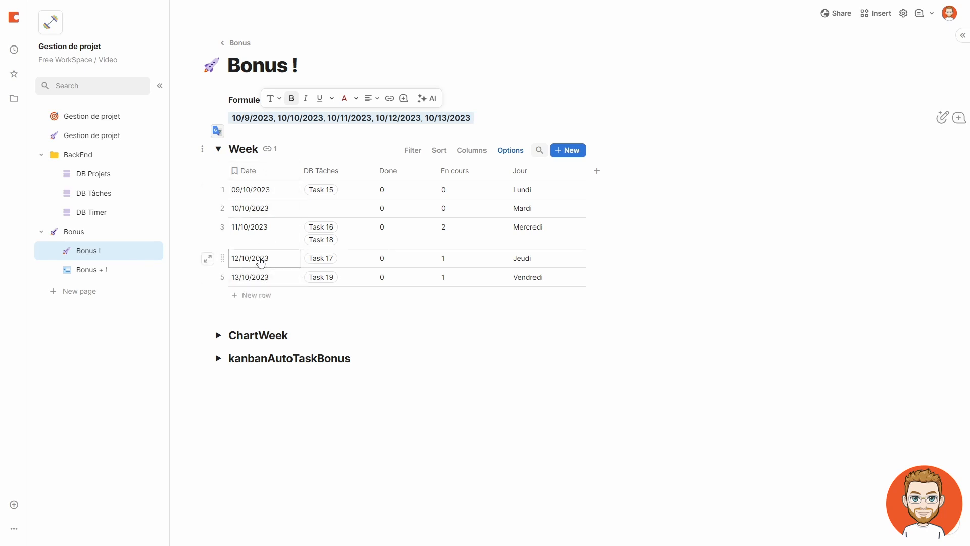
left_click(502, 124)
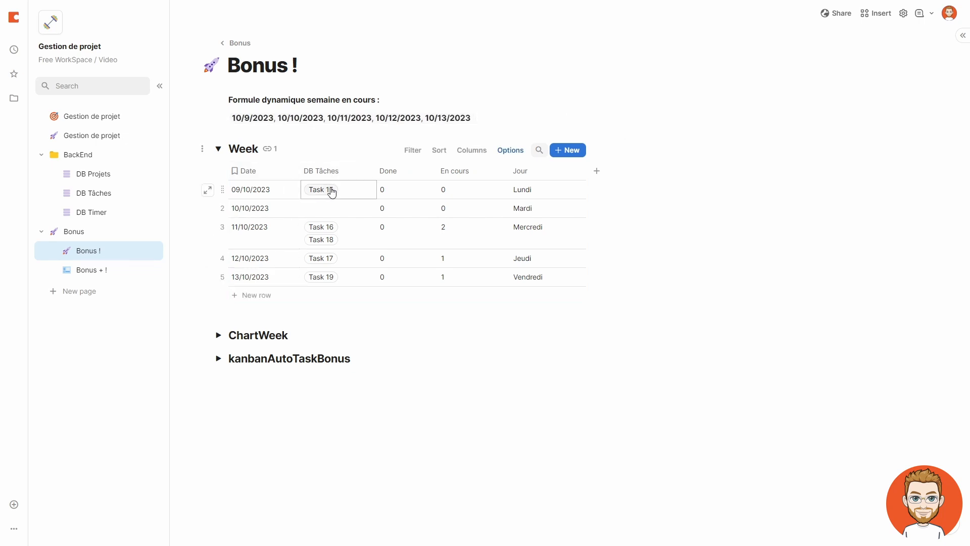
mouse_move(332, 192)
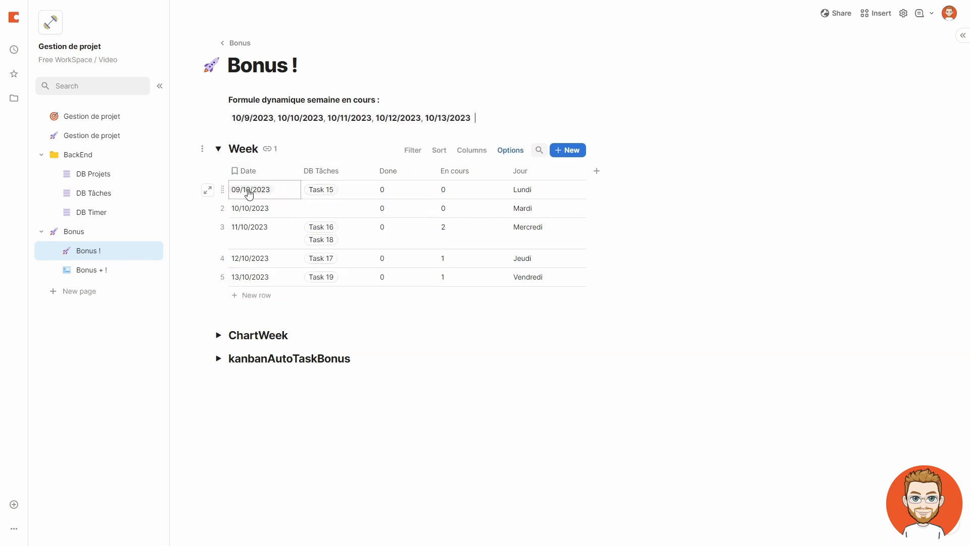
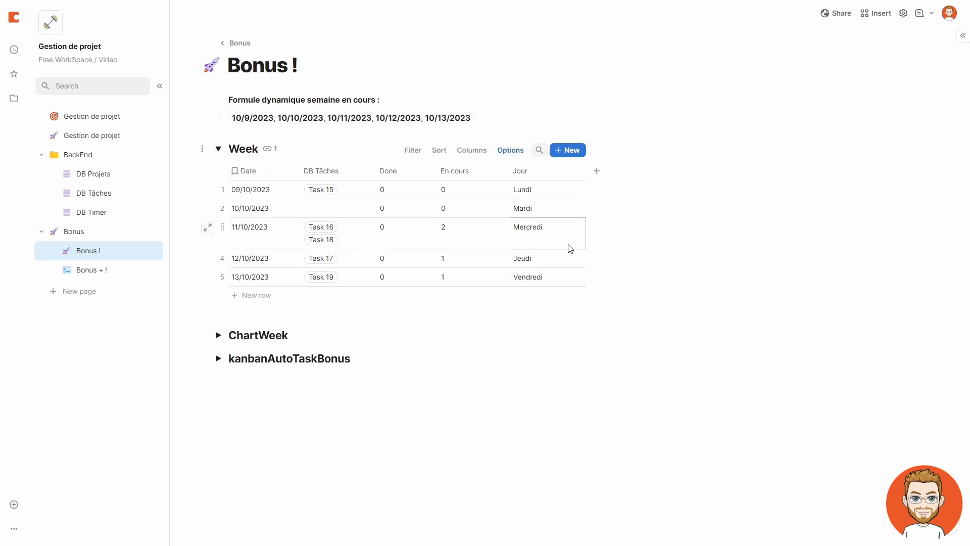
left_click(218, 337)
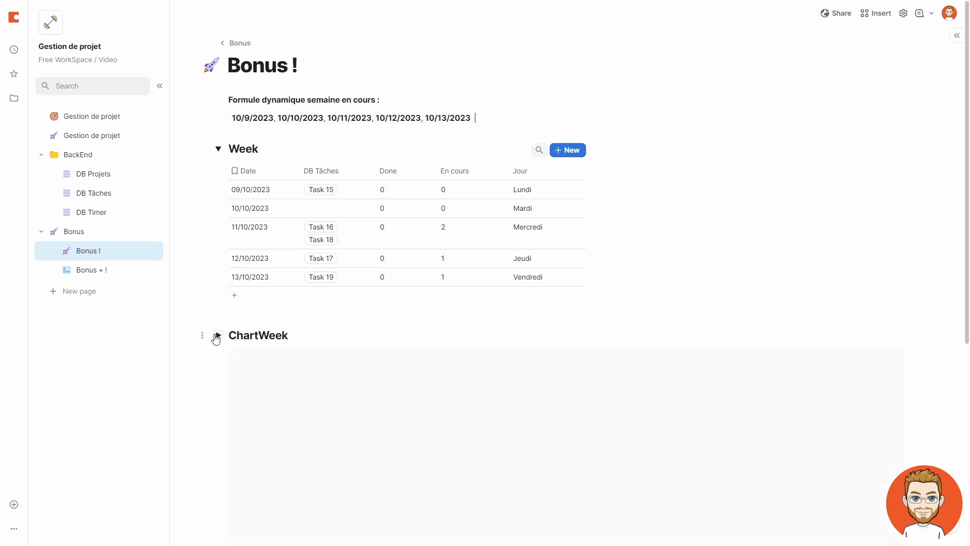
Step: Review the ChartWeek bar chart of Done and En cours tasks per weekday against the Week table, and collapse ChartWeek
scroll(283, 212, "down", 4)
scroll(304, 202, "up", 2)
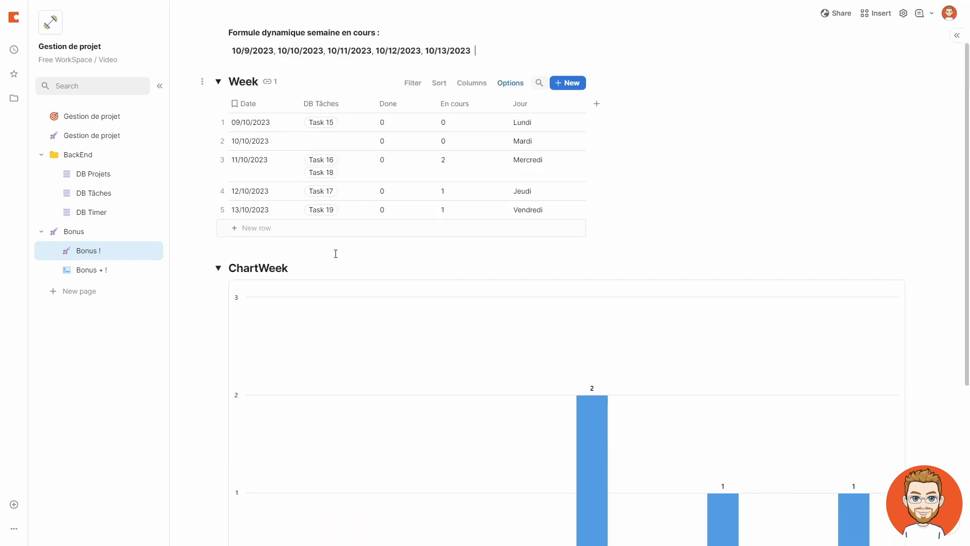
scroll(339, 248, "down", 4)
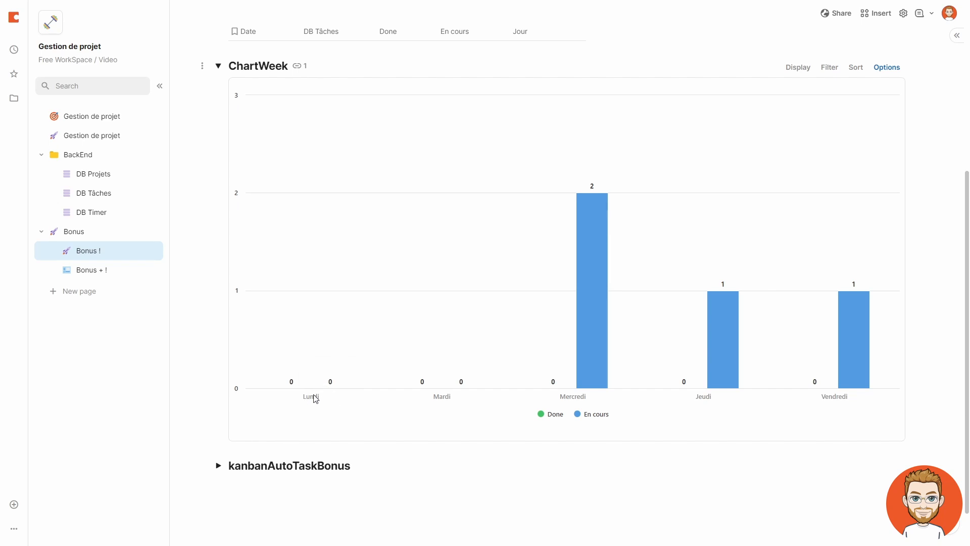
mouse_move(578, 327)
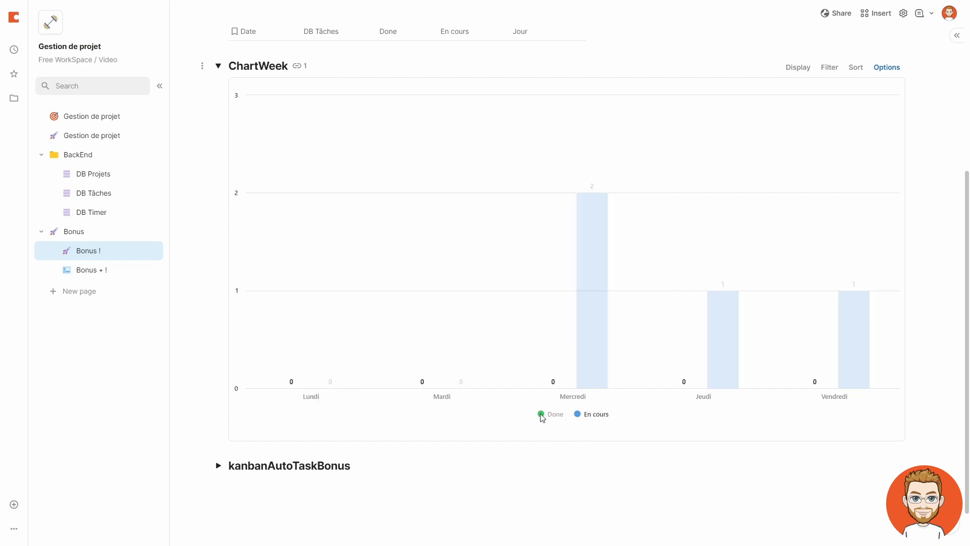
scroll(492, 304, "up", 4)
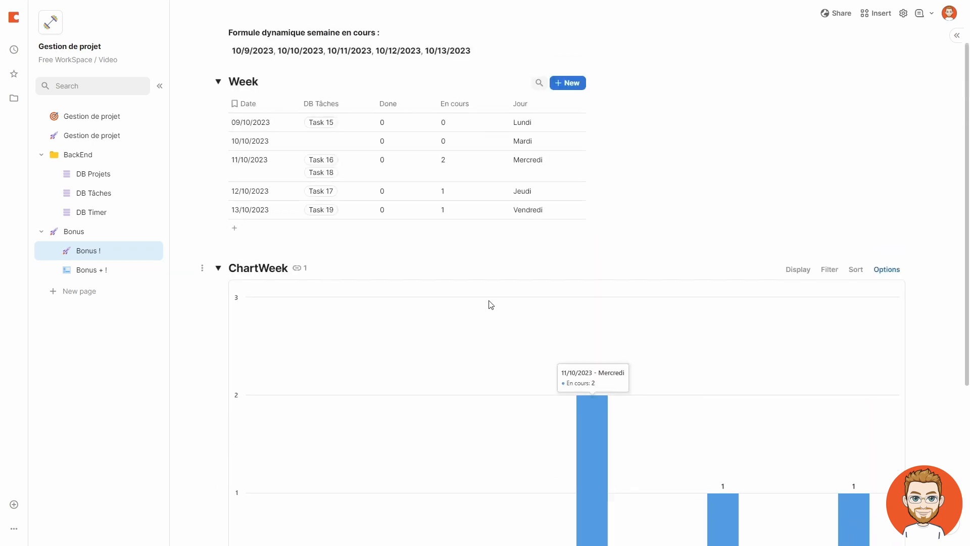
left_click(218, 269)
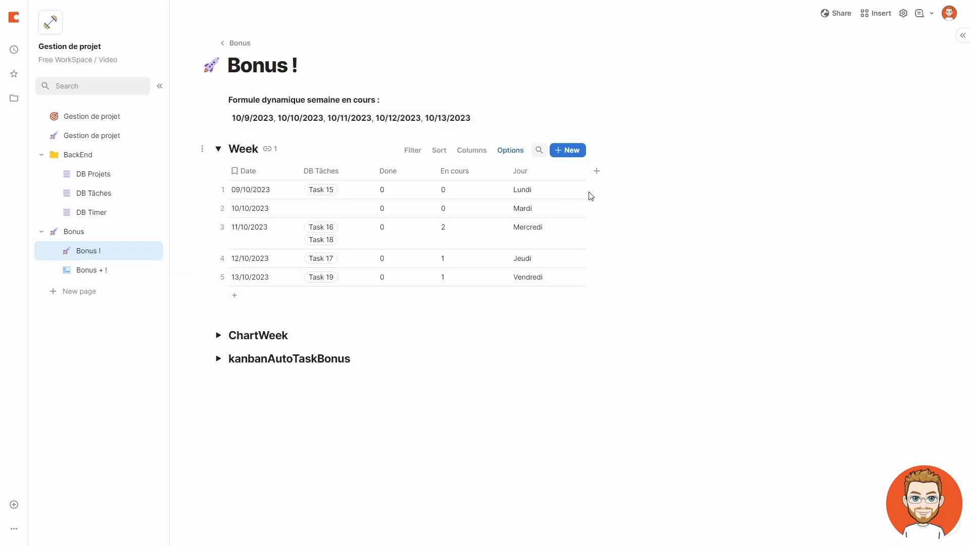
Step: Narrow the Week table's Jour column slightly and expand the kanbanAutoTaskBonus section to show its weekday cards
left_click_drag(586, 174, 557, 174)
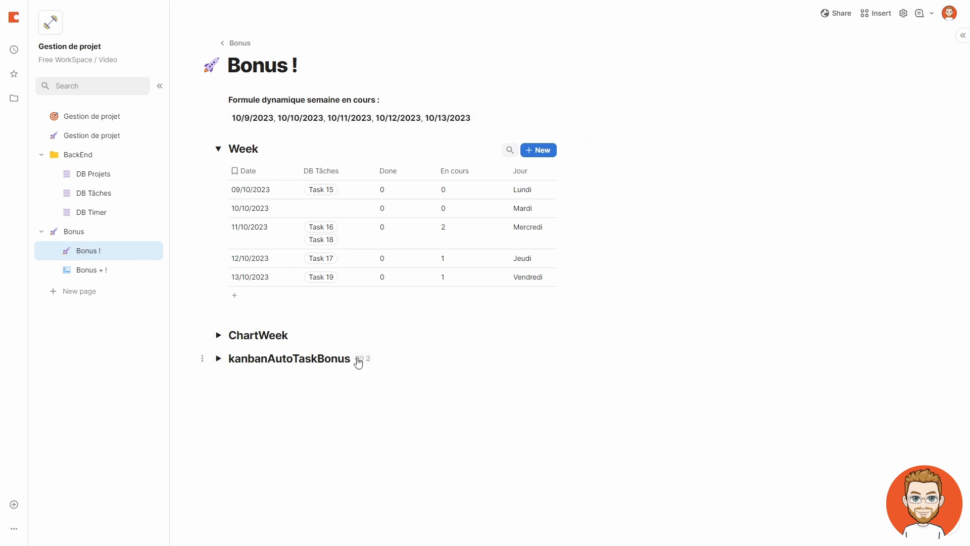
left_click_drag(350, 360, 233, 364)
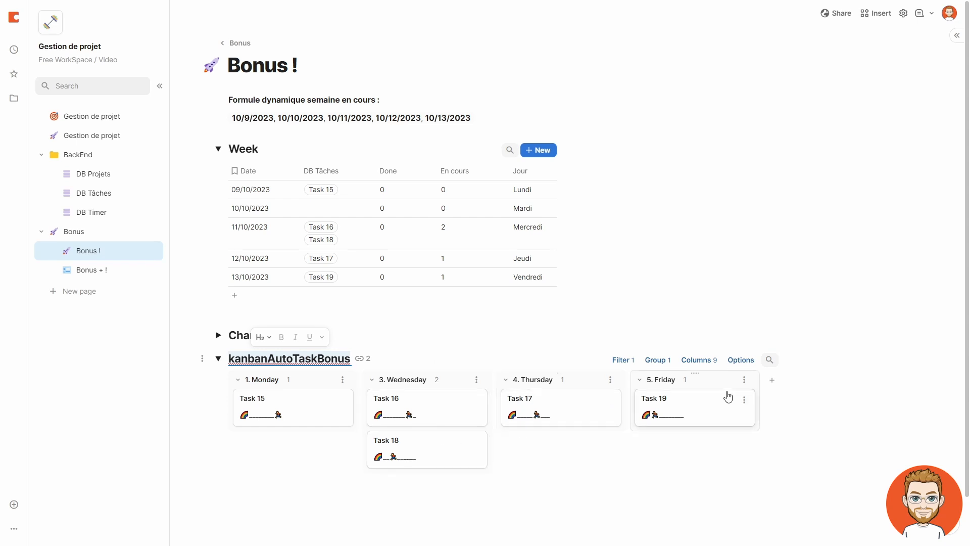
left_click_drag(725, 399, 383, 419)
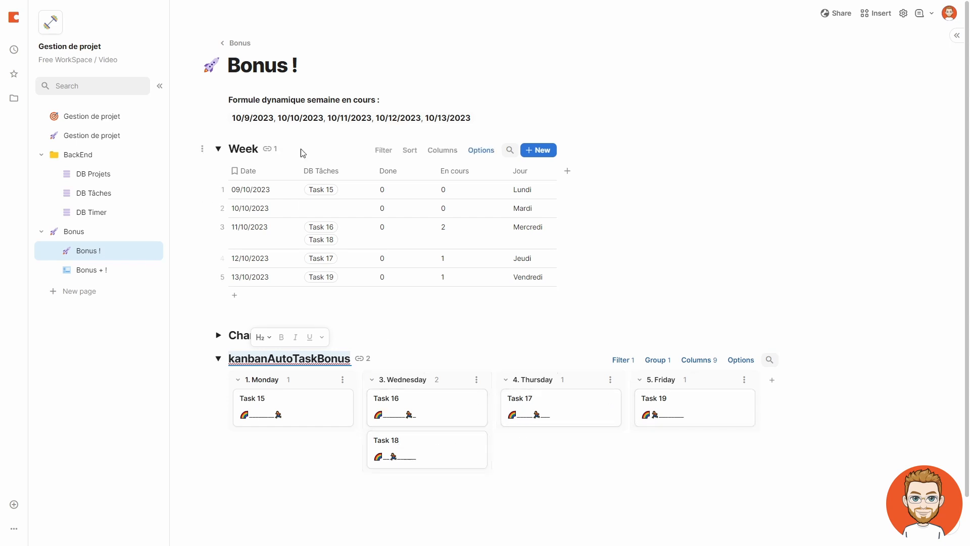
Step: Inspect the name and expression of the dynamic current-week formula above the Week table, and close its editor
left_click(292, 124)
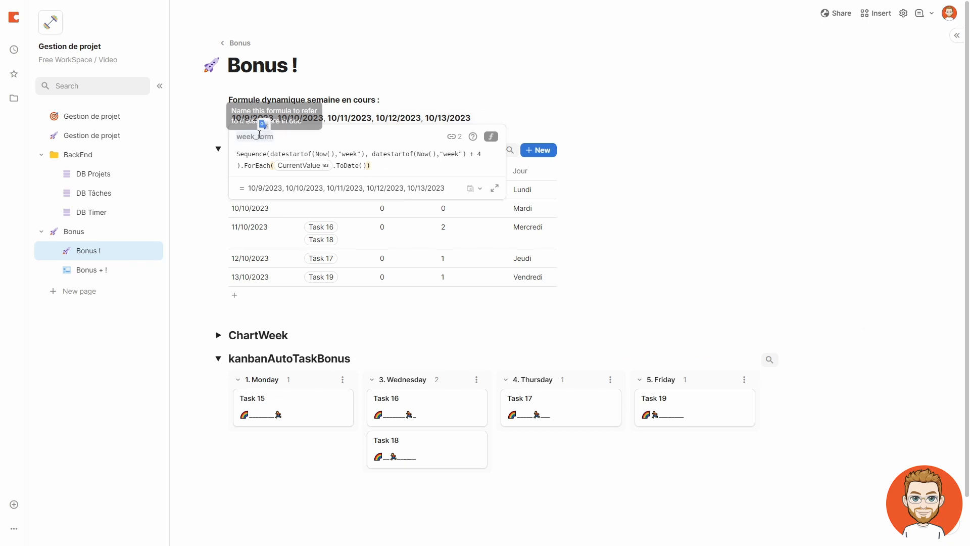
double_click(226, 135)
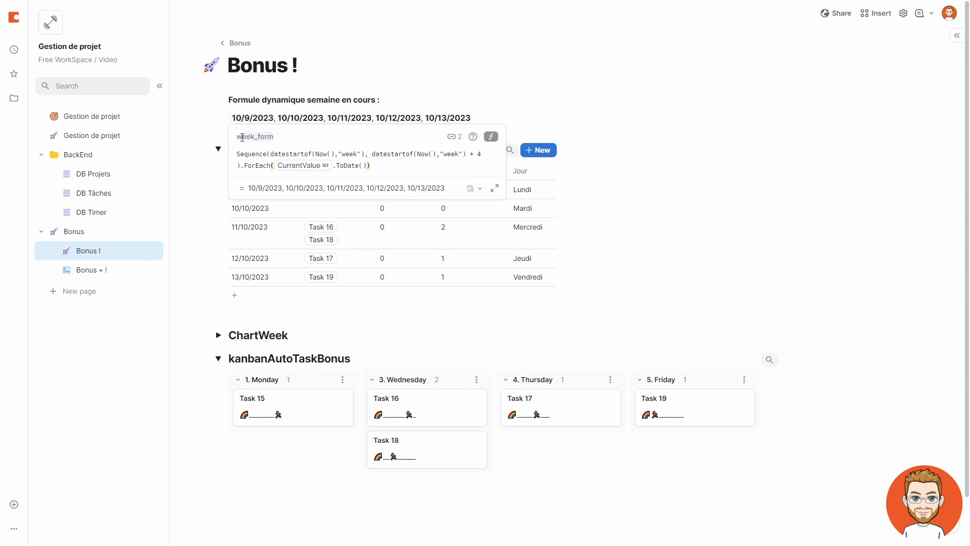
left_click(682, 220)
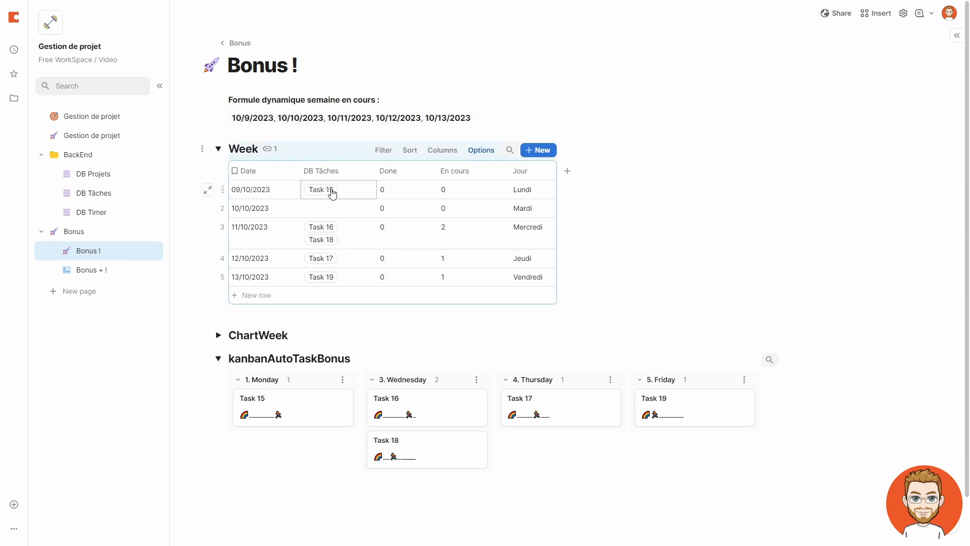
Step: Open the calculation of the Week table's Date column and examine its week_form, Nth, RowId and thisRow parts
left_click(282, 170)
left_click(325, 220)
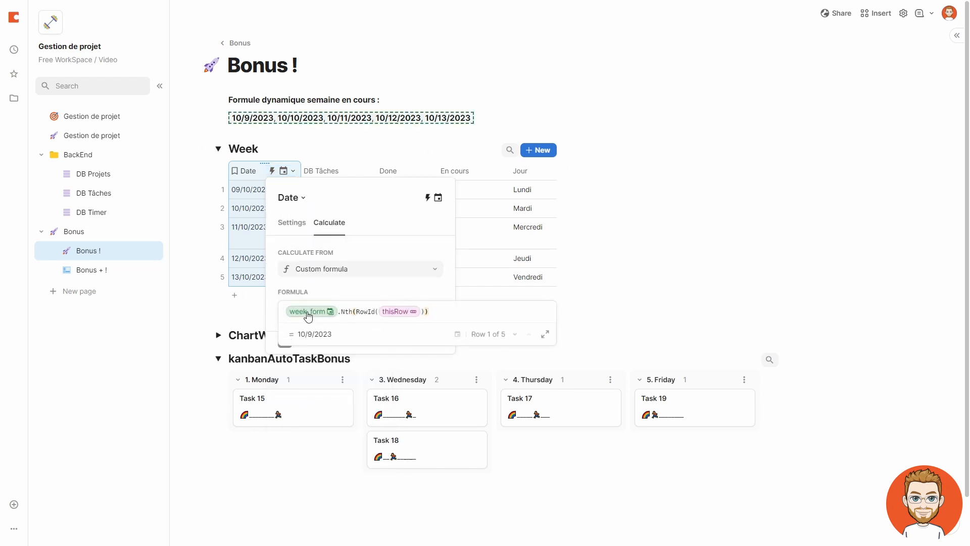
mouse_move(305, 314)
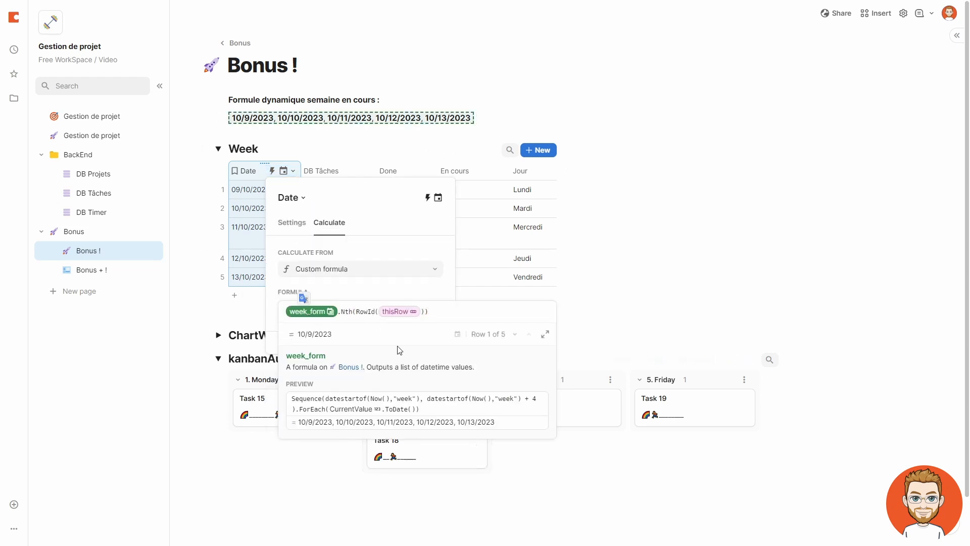
left_click(357, 313)
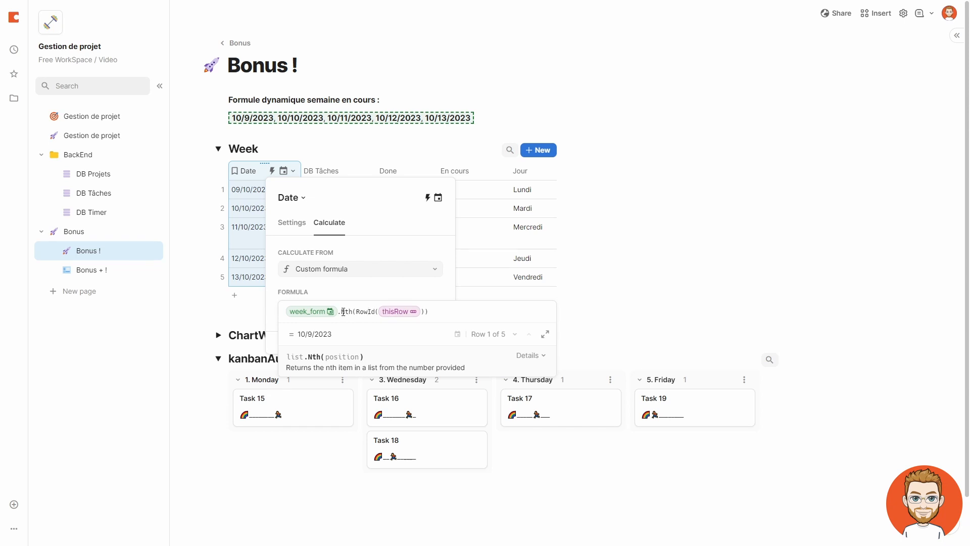
left_click(309, 312)
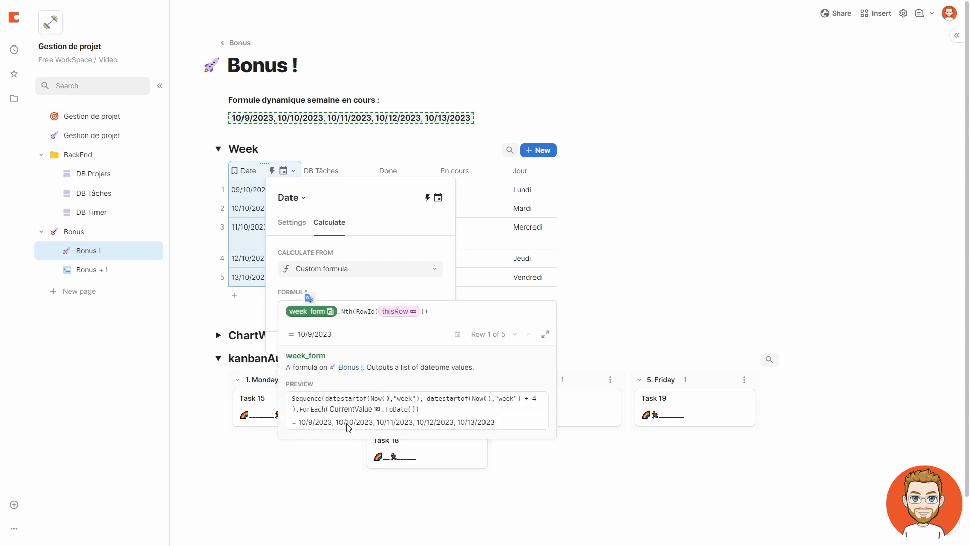
left_click(361, 310)
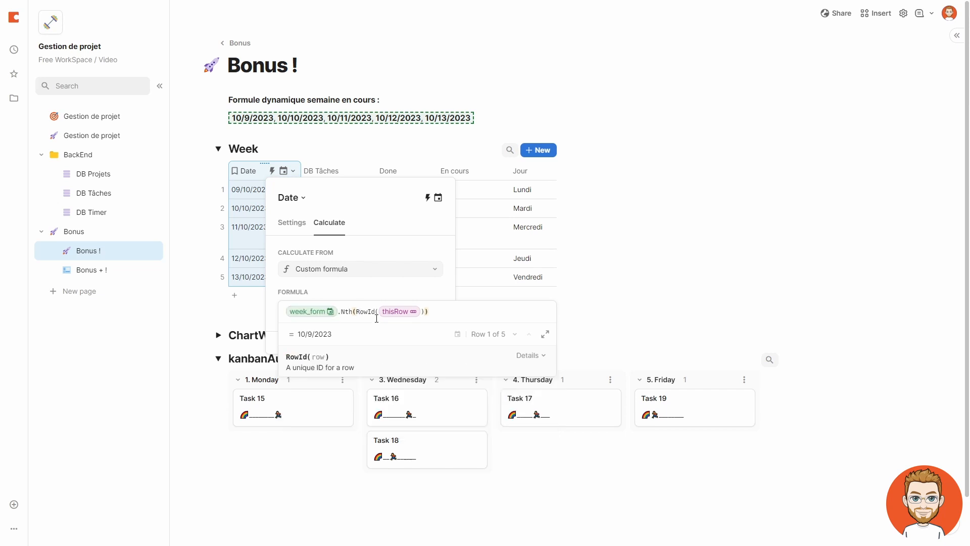
mouse_move(392, 316)
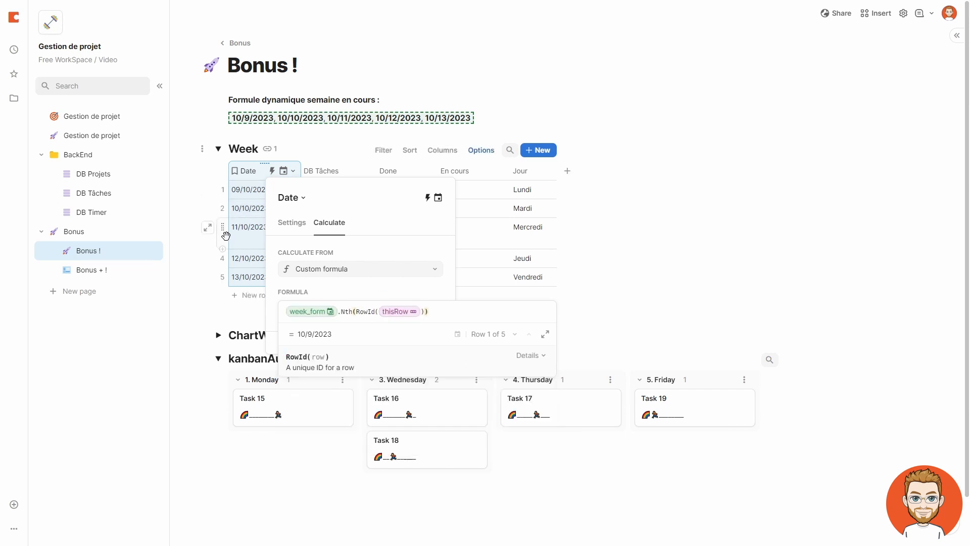
left_click(392, 311)
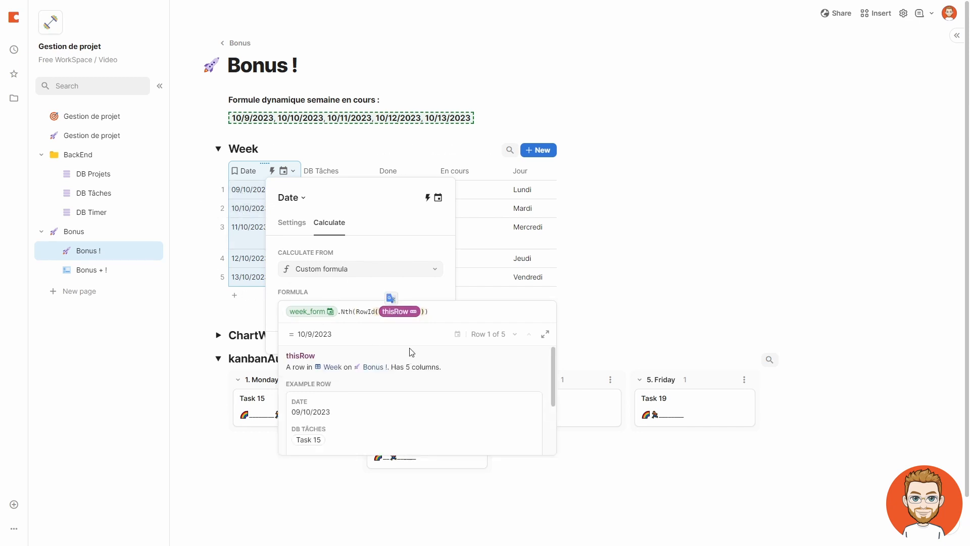
left_click(695, 275)
left_click(704, 275)
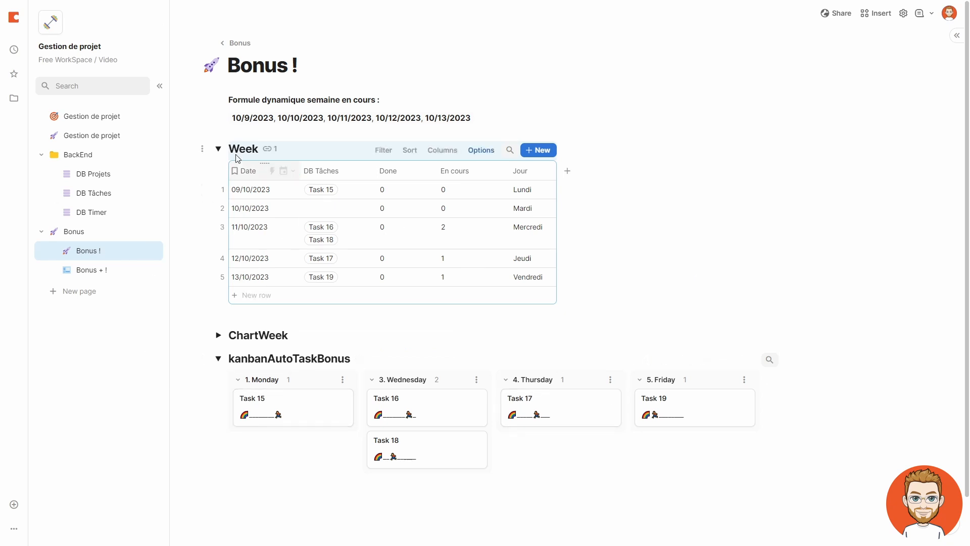
Step: Check the filter applied to the kanbanAutoTaskBonus board and close its settings
left_click(468, 118)
left_click(515, 113)
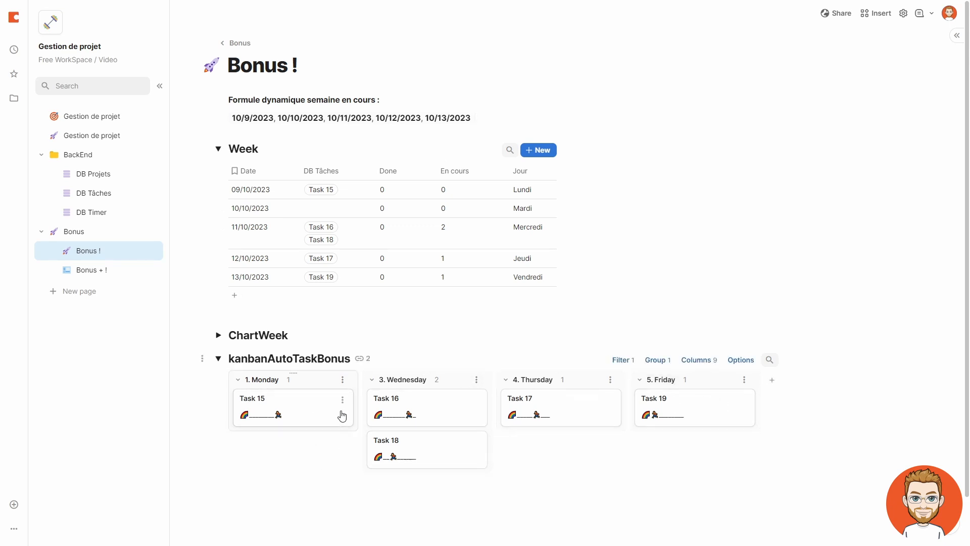
left_click(625, 360)
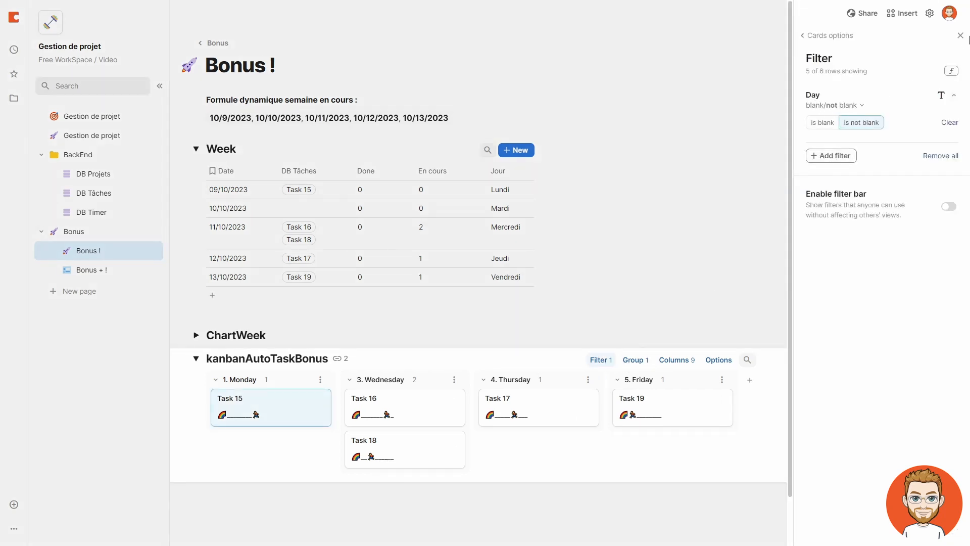
left_click(960, 35)
Step: Open the Task 15 card from the kanban board and look through all of its row fields
left_click(314, 420)
scroll(374, 189, "down", 1)
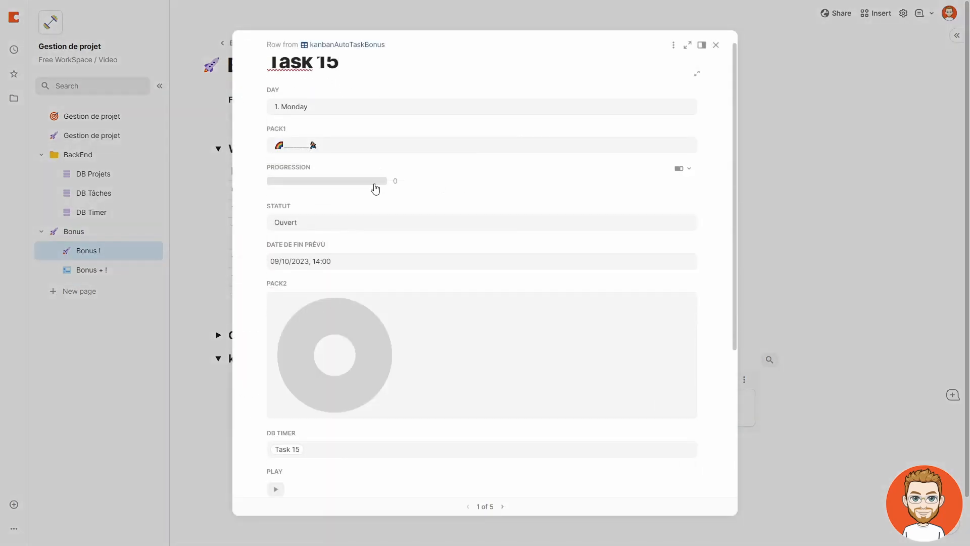
scroll(533, 152, "up", 1)
scroll(405, 216, "down", 3)
scroll(416, 202, "up", 3)
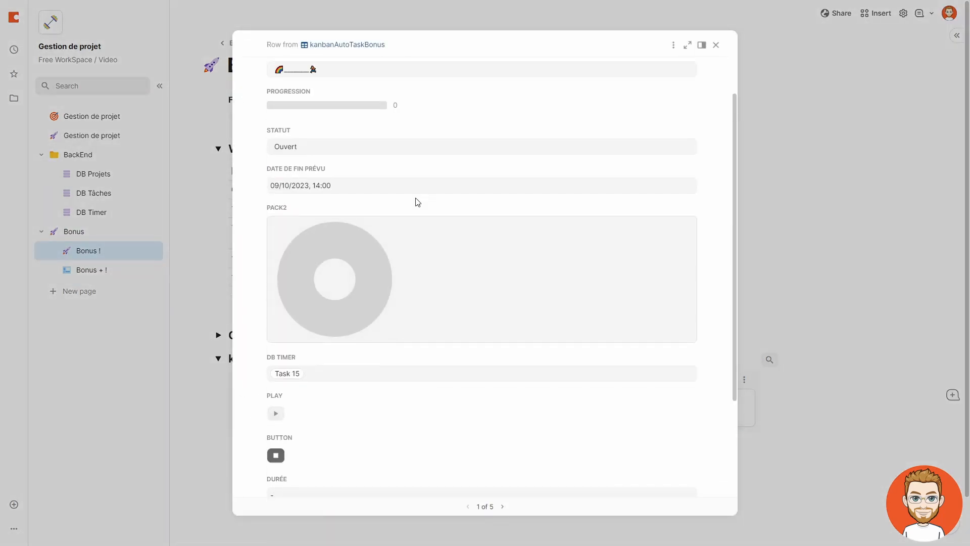
scroll(414, 353, "down", 5)
scroll(590, 215, "up", 5)
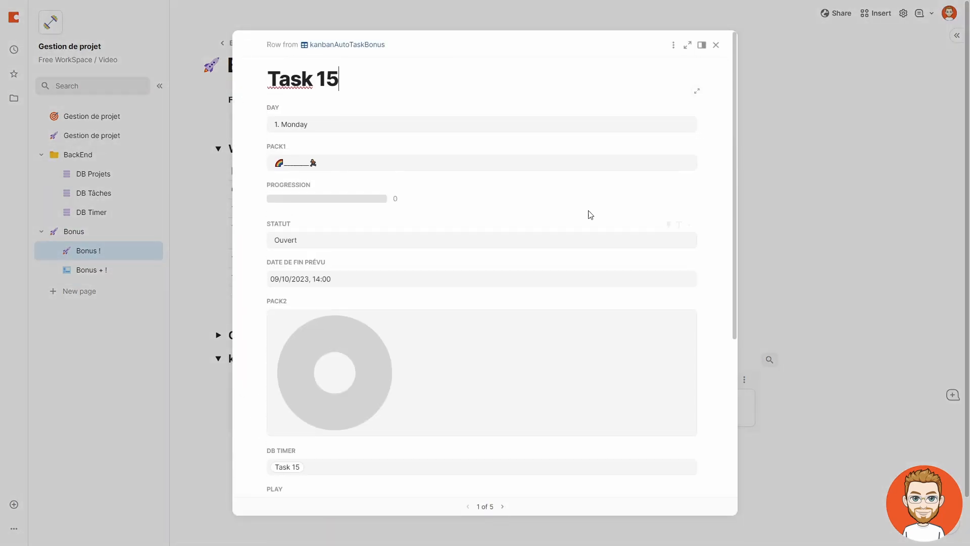
Step: Switch the Task 15 row view to the Layout 1 layout
left_click(674, 45)
mouse_move(748, 80)
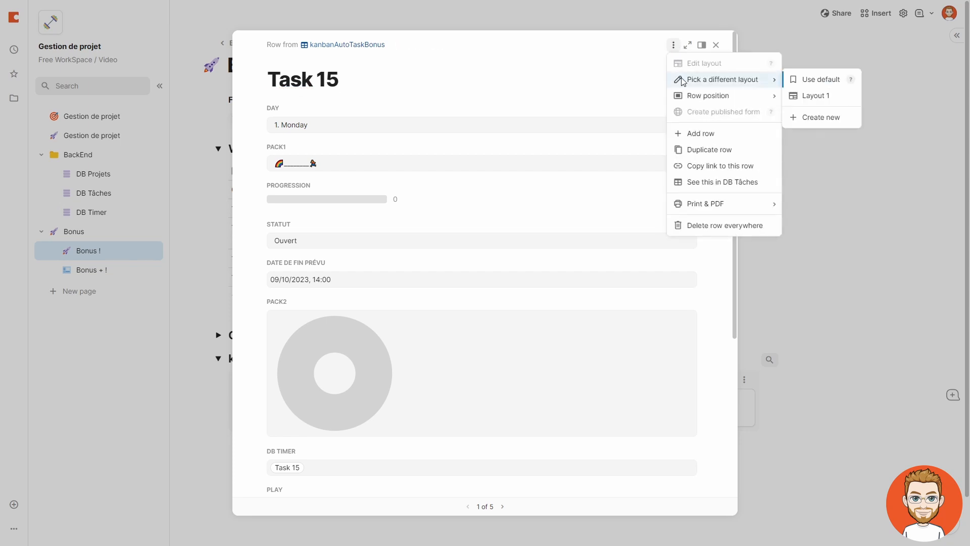
left_click(817, 97)
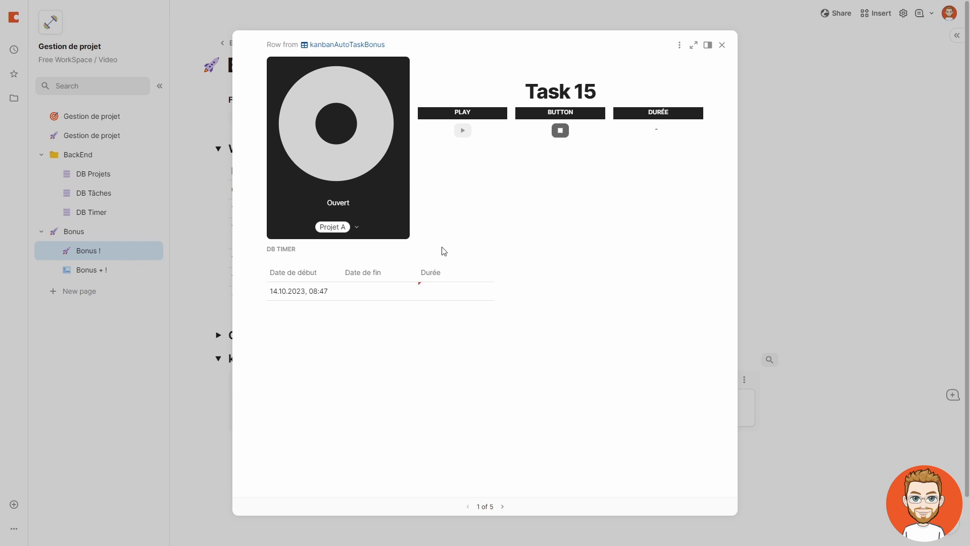
Step: Edit Layout 1 to show the hidden Day column beneath DB Timer, and finish editing the layout
left_click(680, 45)
left_click(692, 66)
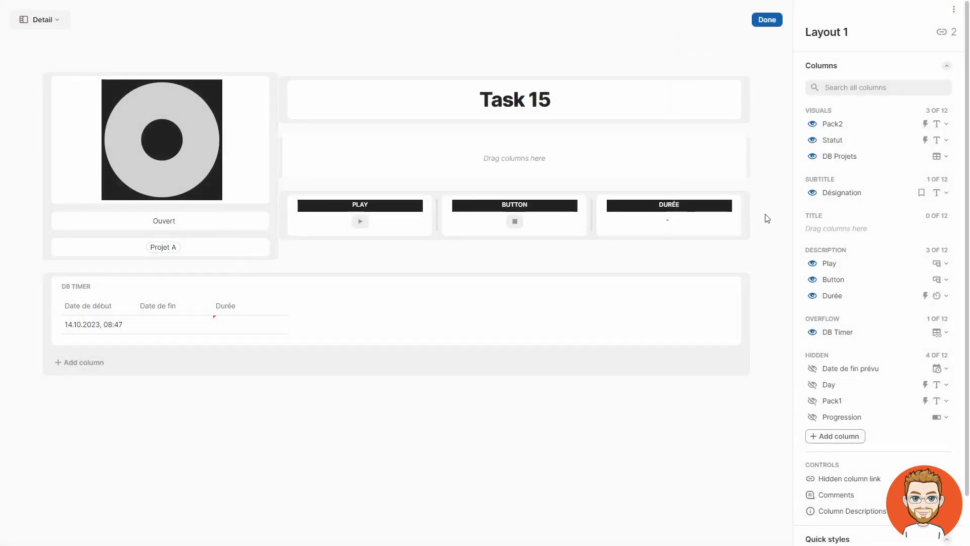
left_click(812, 385)
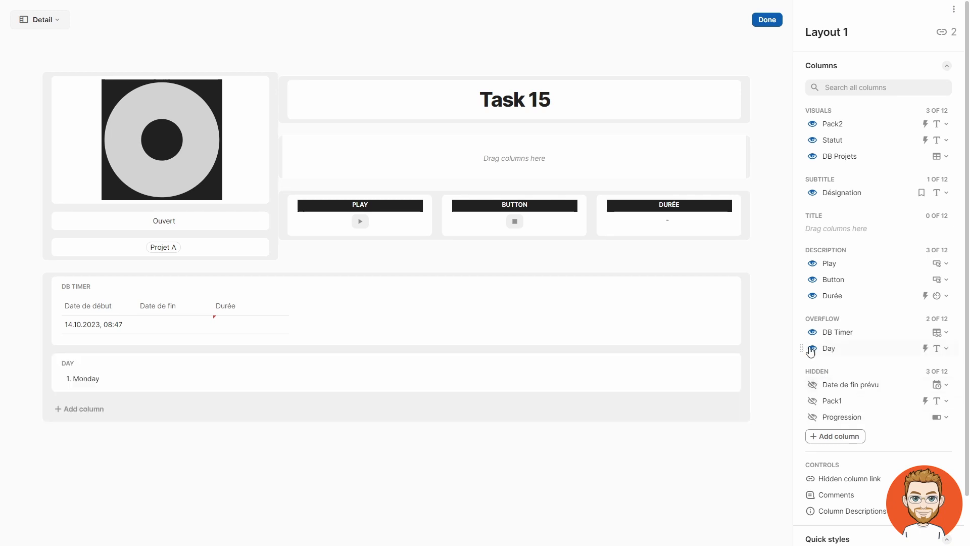
left_click(768, 20)
Step: Open the Day column's calculation in the expanded formula editor and examine its week_form.Contains condition on Date de fin prévu
left_click(686, 321)
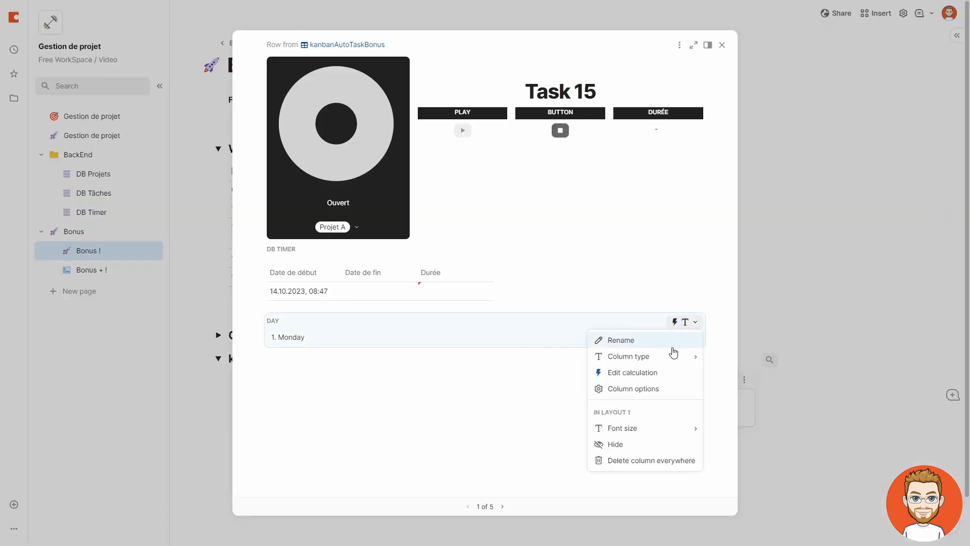
left_click(627, 374)
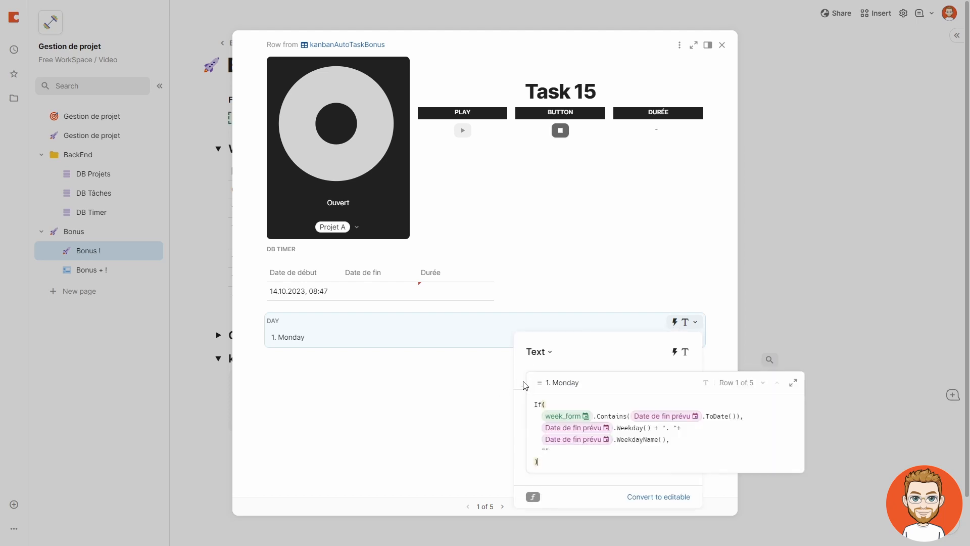
left_click(794, 382)
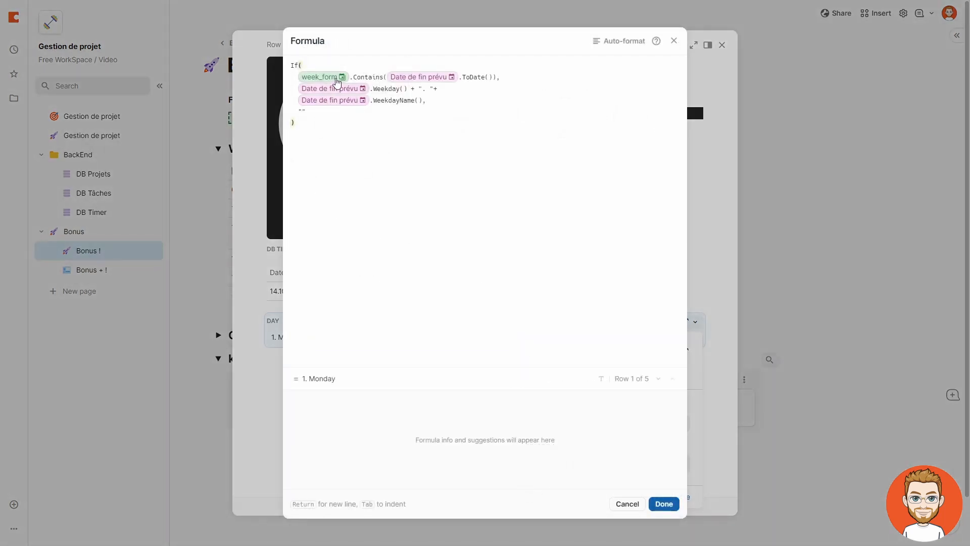
mouse_move(338, 81)
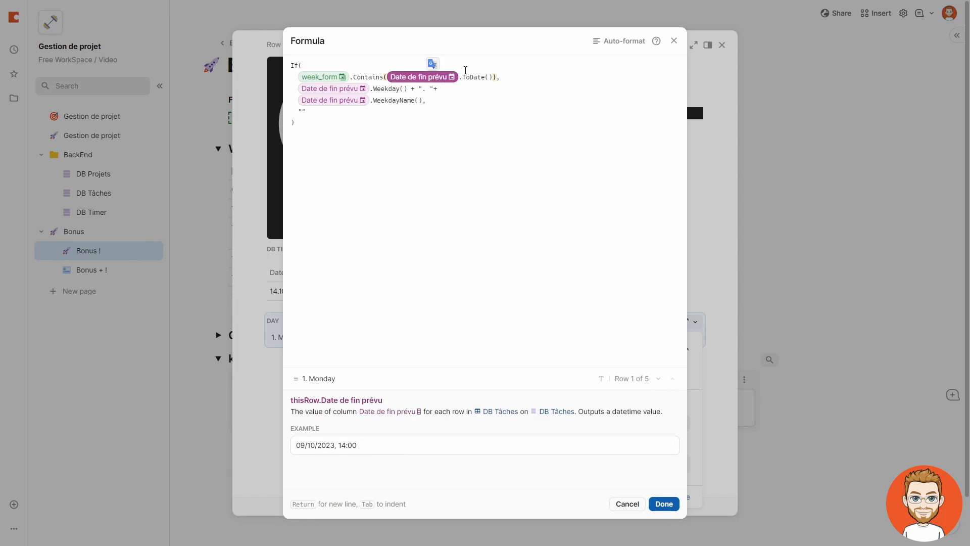
left_click(475, 76)
left_click(340, 77)
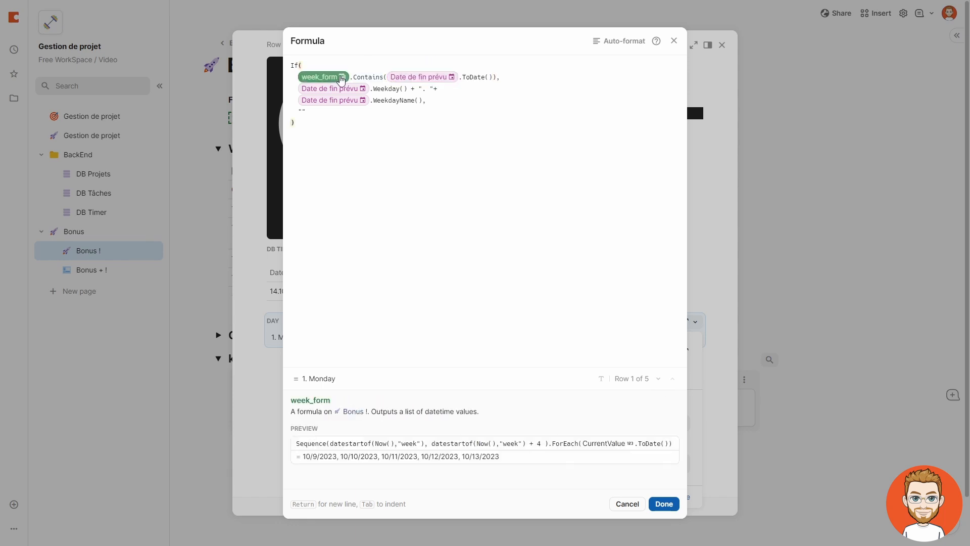
left_click(356, 76)
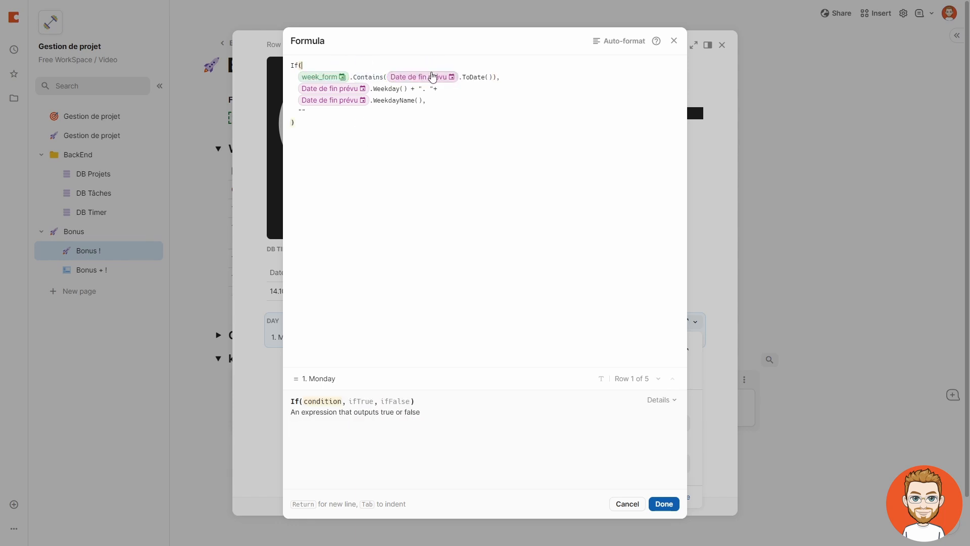
left_click(422, 77)
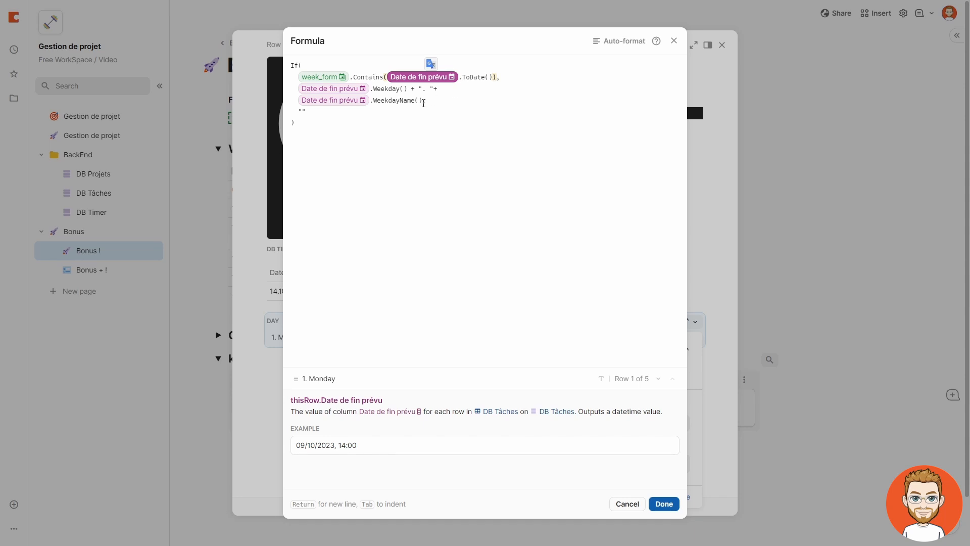
Step: Examine the Weekday and WeekdayName parts of the Day formula, and close the formula and the Task 15 row
left_click_drag(423, 103, 289, 88)
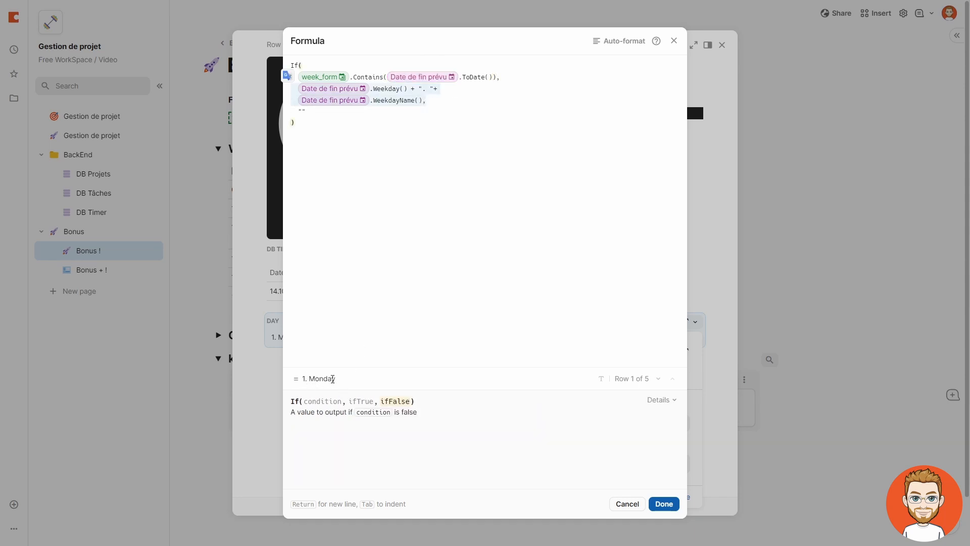
left_click(342, 91)
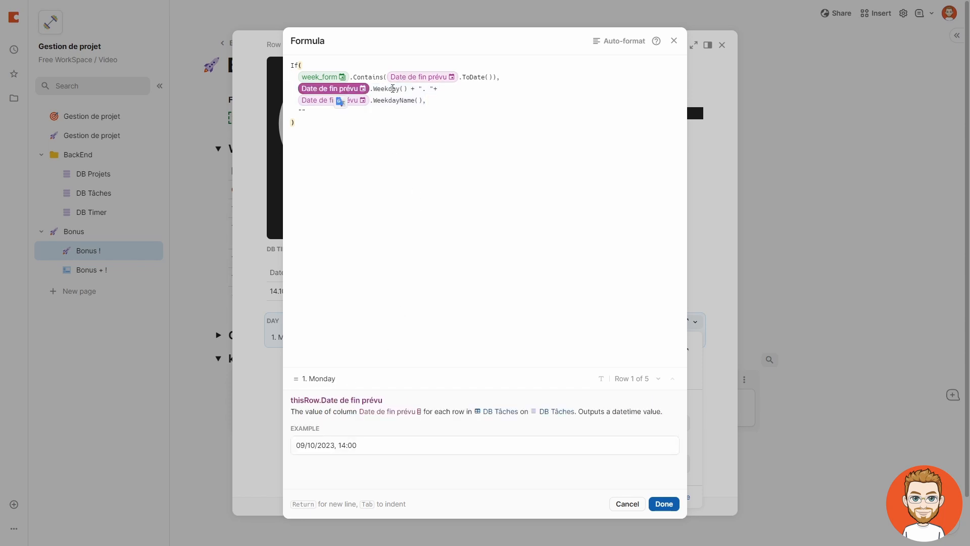
left_click(391, 89)
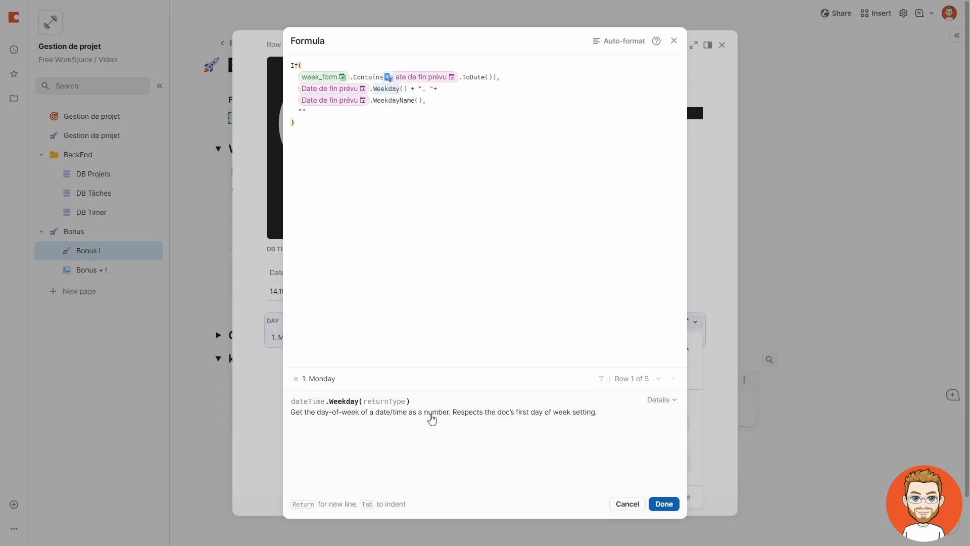
left_click(333, 100)
double_click(380, 100)
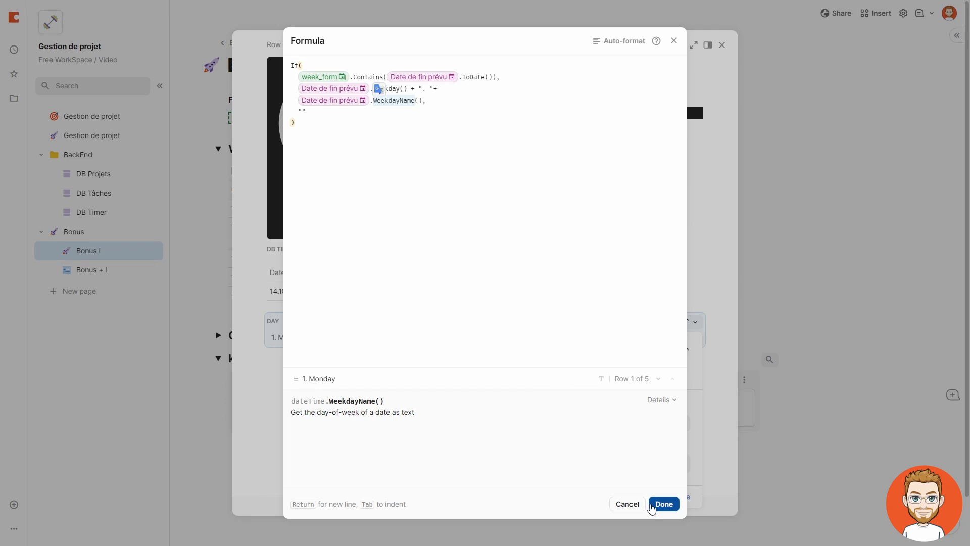
left_click(657, 505)
left_click(430, 393)
left_click(801, 317)
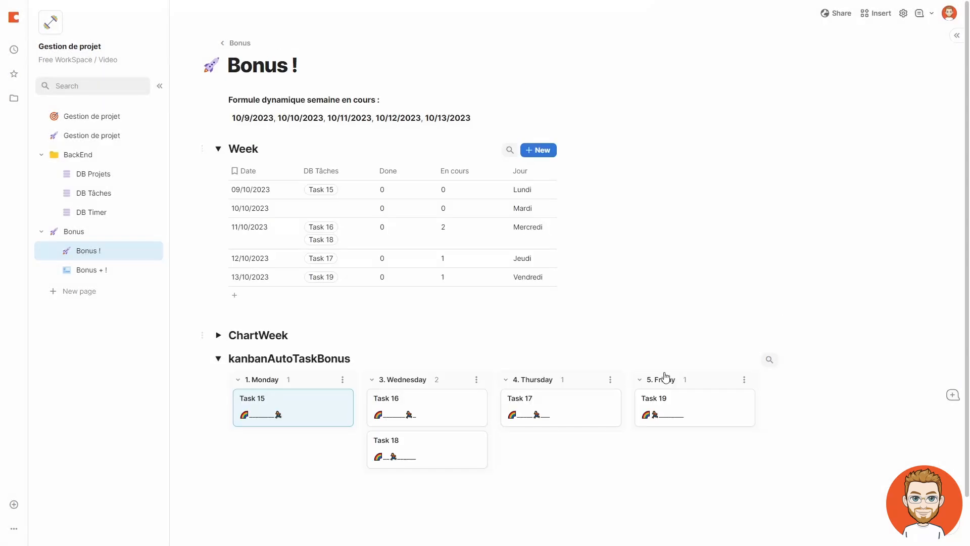
scroll(378, 412, "down", 1)
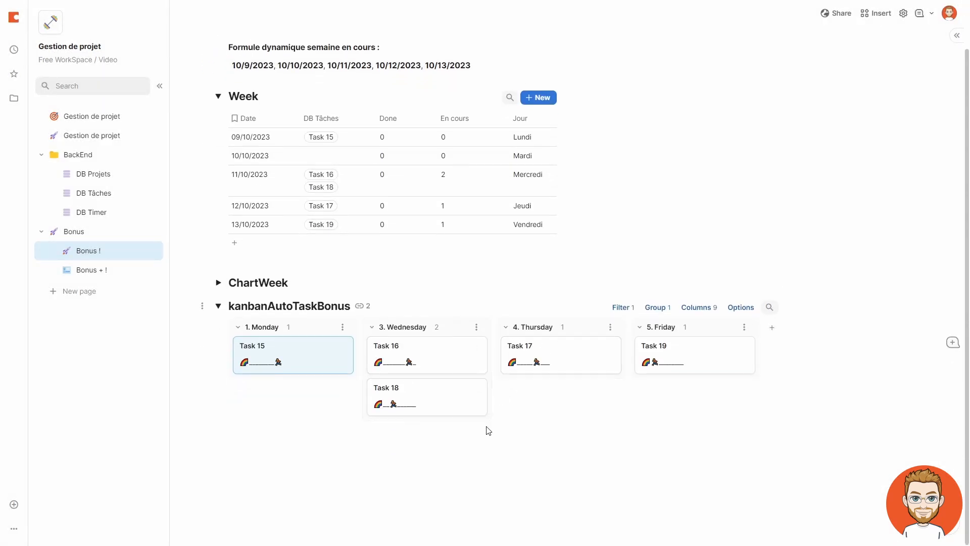
Step: Open the Bonus + ! page and look over the Nom, isValid and Ajouter cells of the Helper Task table
left_click(103, 273)
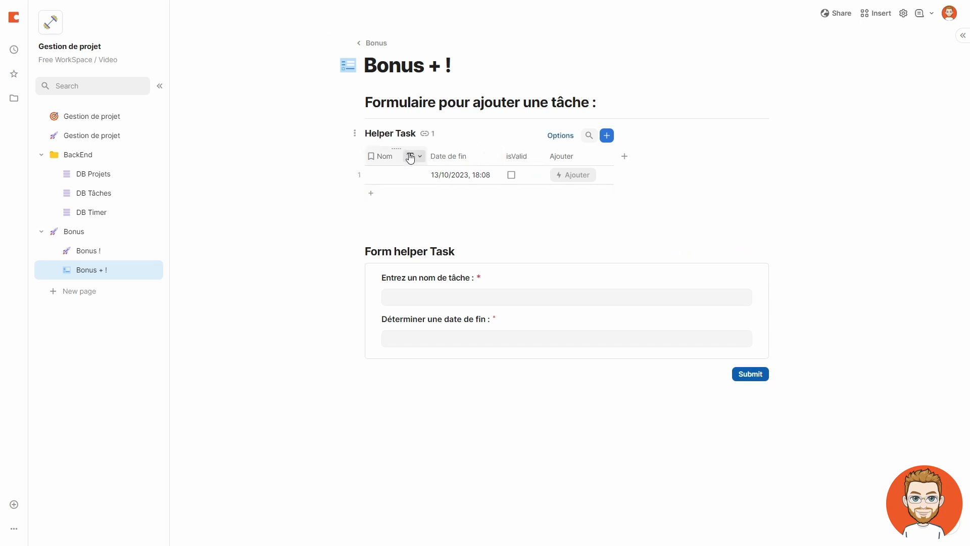
mouse_move(425, 154)
left_mouse_down()
mouse_move(409, 150)
mouse_move(425, 151)
left_mouse_up()
left_click(385, 174)
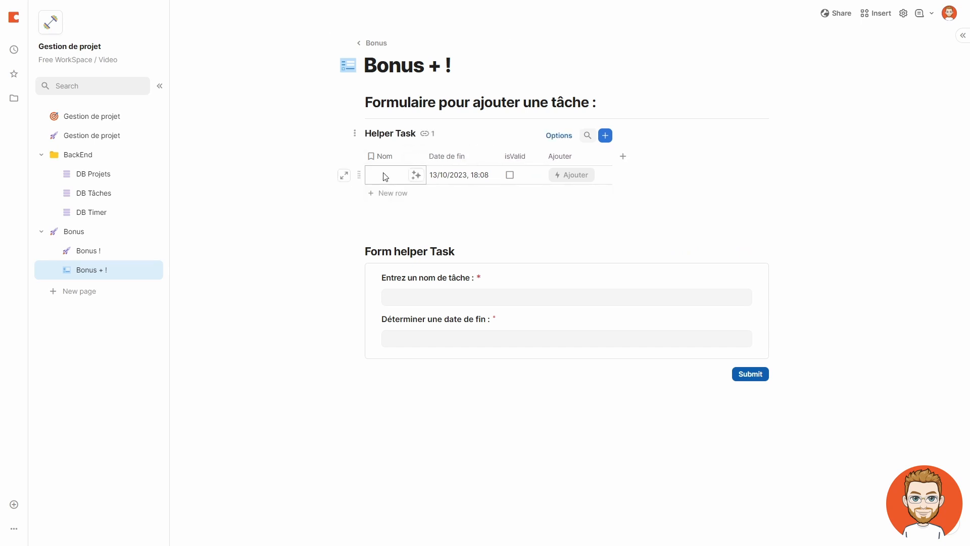
left_click(522, 178)
left_click(565, 175)
left_click(525, 177)
left_click(526, 177)
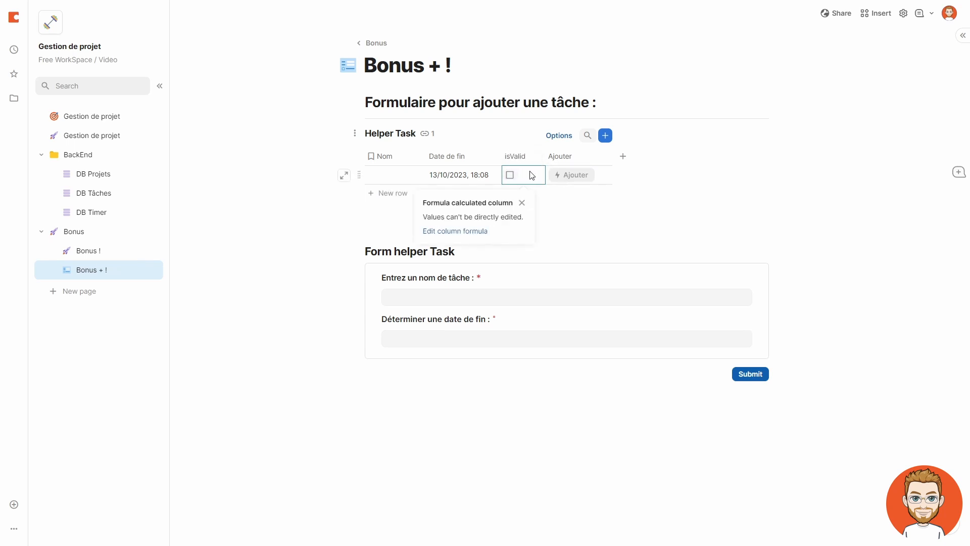
Step: Open the isValid column's calculation and examine its IsNotBlank checks on Nom and Date de fin
left_click(539, 160)
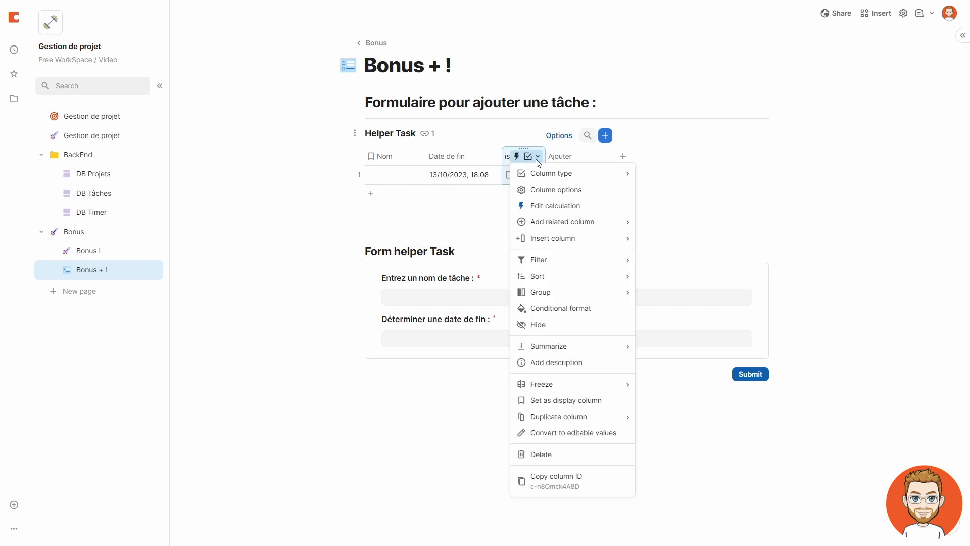
left_click(550, 204)
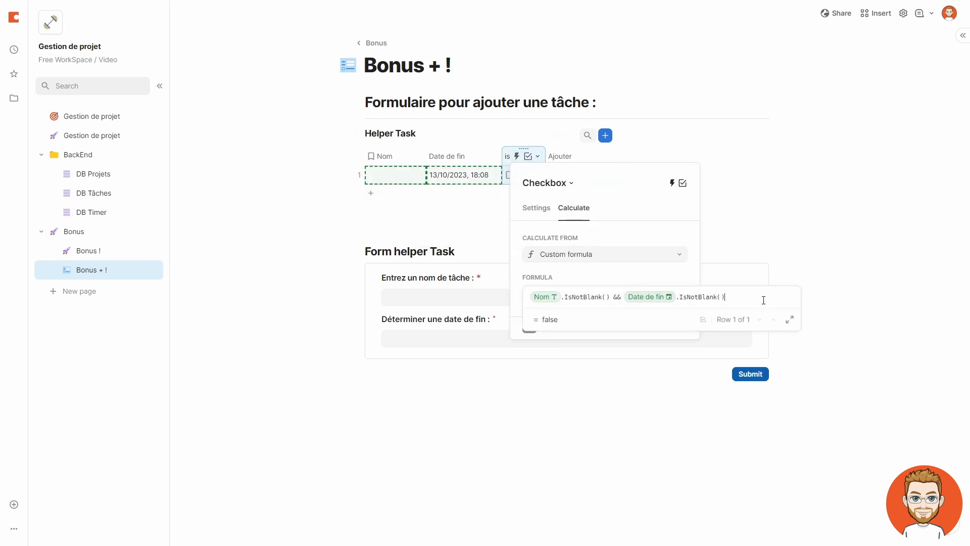
left_click_drag(764, 300, 531, 297)
left_click(619, 296)
left_click_drag(740, 294, 531, 298)
left_click(530, 296)
left_click(552, 300)
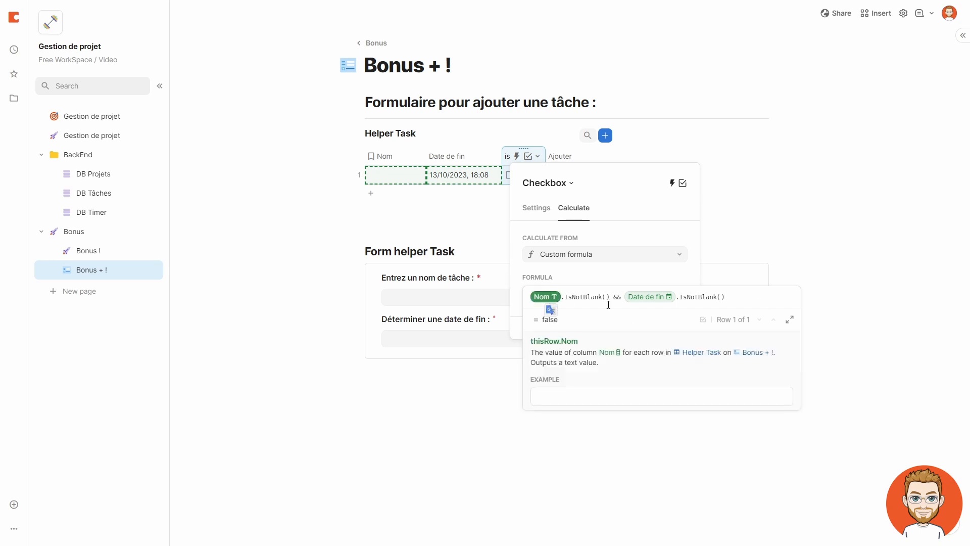
left_click(751, 300)
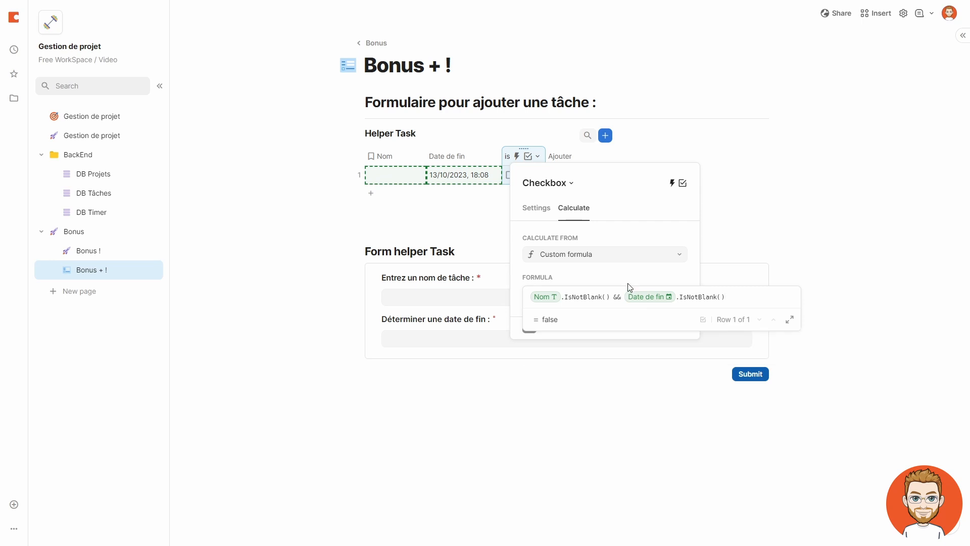
Step: Enter "test" as the Nom of the Helper Task row
left_click(389, 183)
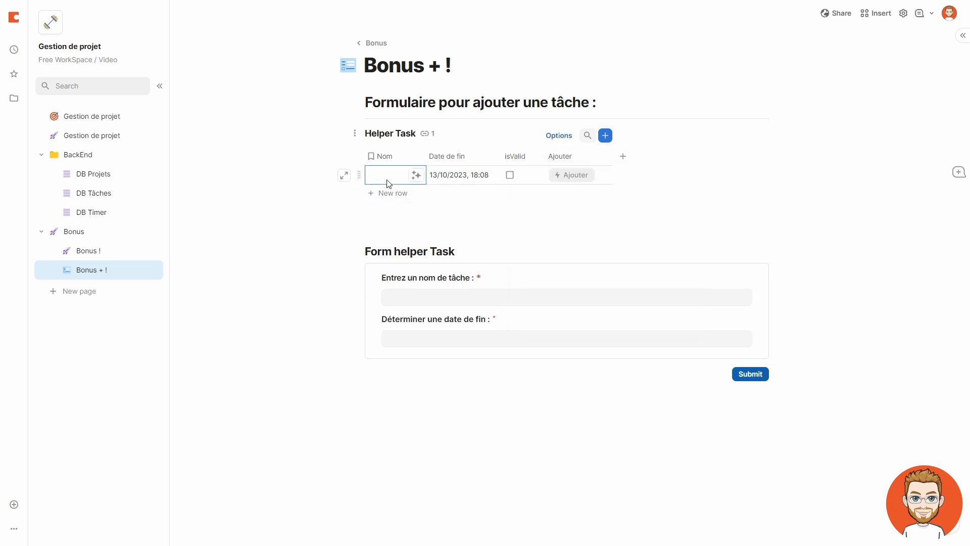
type("test")
key("Return")
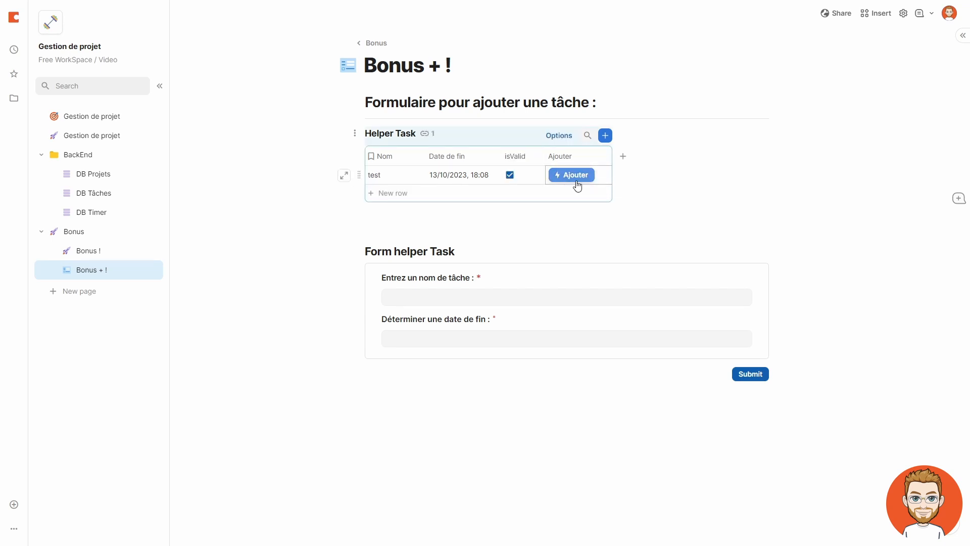
Step: Examine the Ajouter button's action formula with its RunActions, AddRow and DeleteRows parts, and close the column settings
left_click(599, 156)
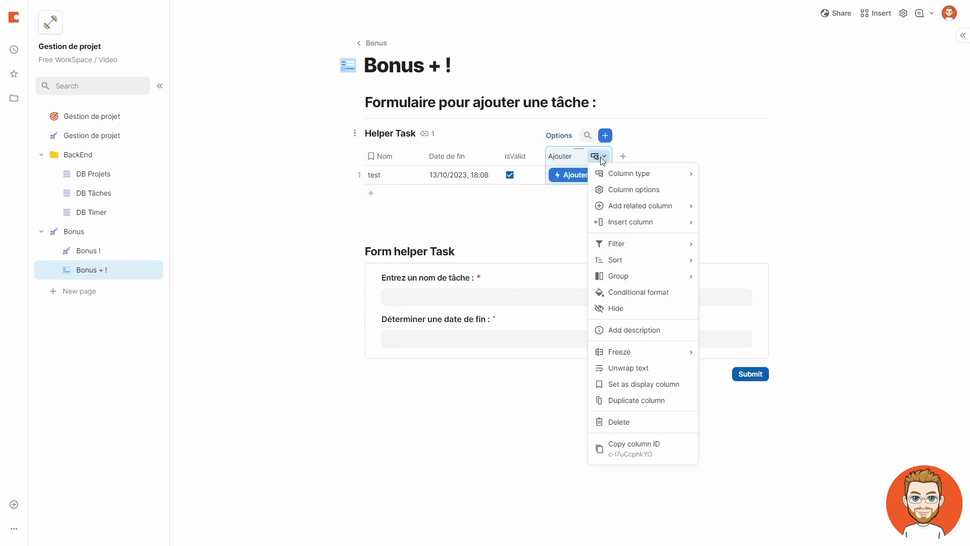
left_click(617, 191)
left_click(633, 254)
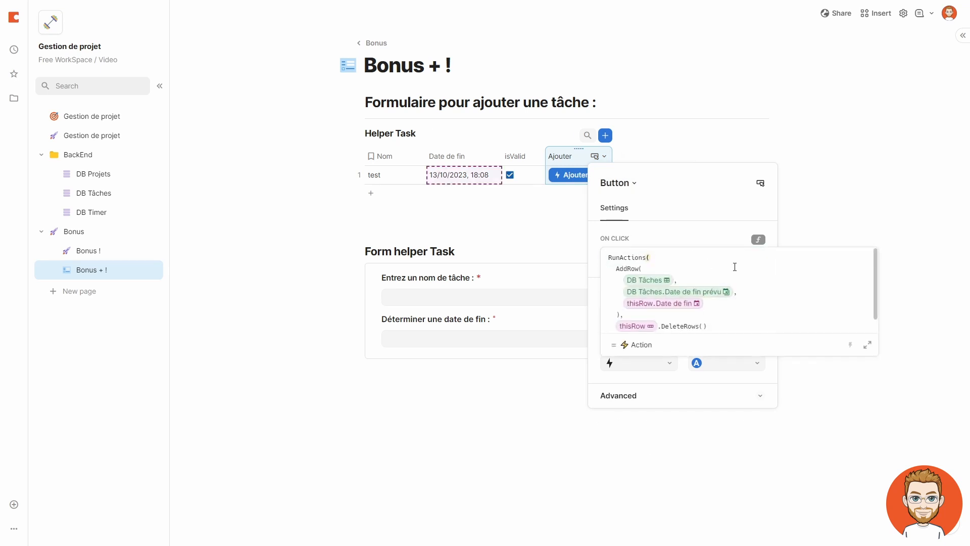
left_click(868, 346)
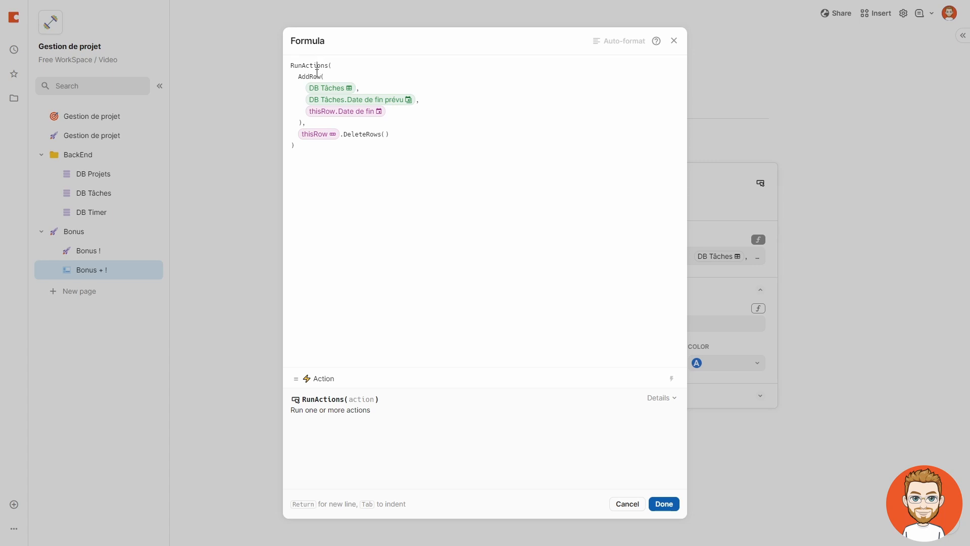
left_click(317, 76)
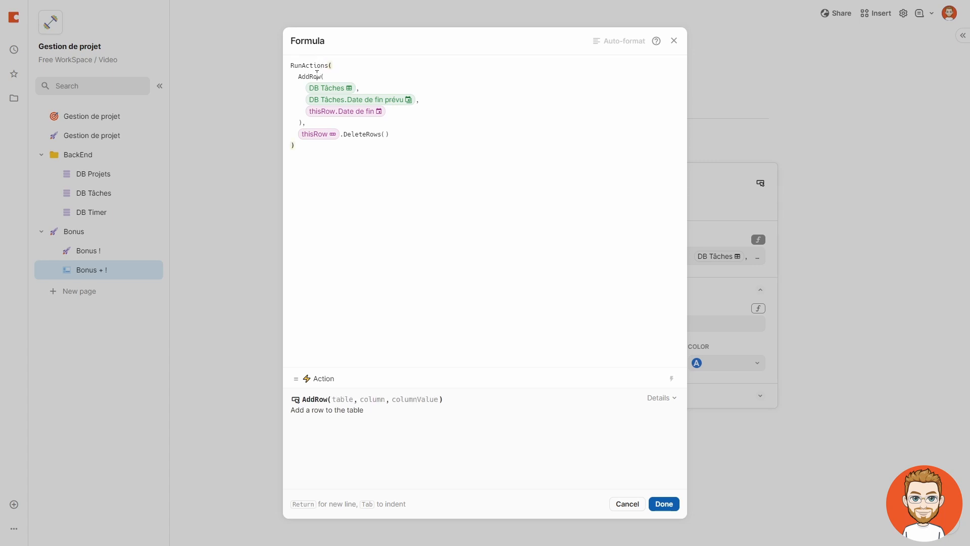
left_click(348, 100)
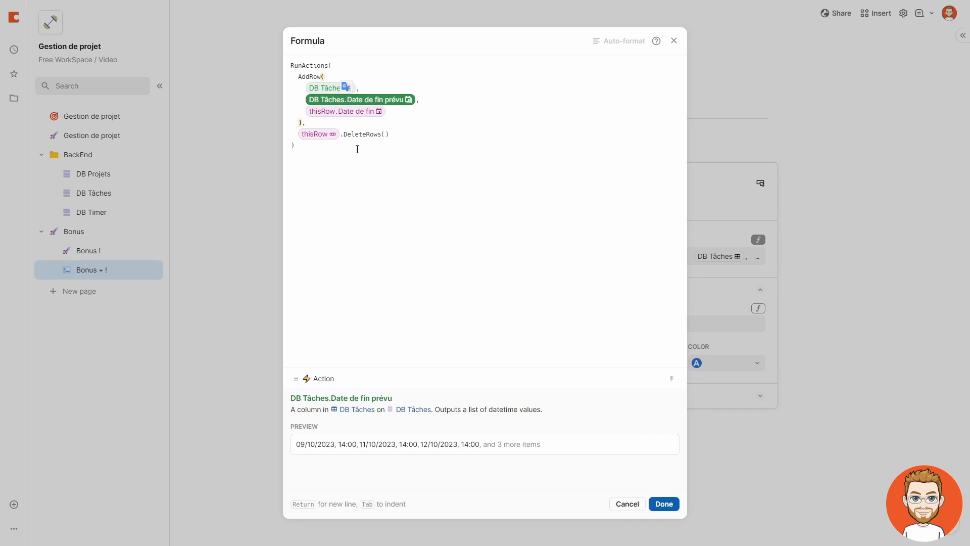
left_click(353, 122)
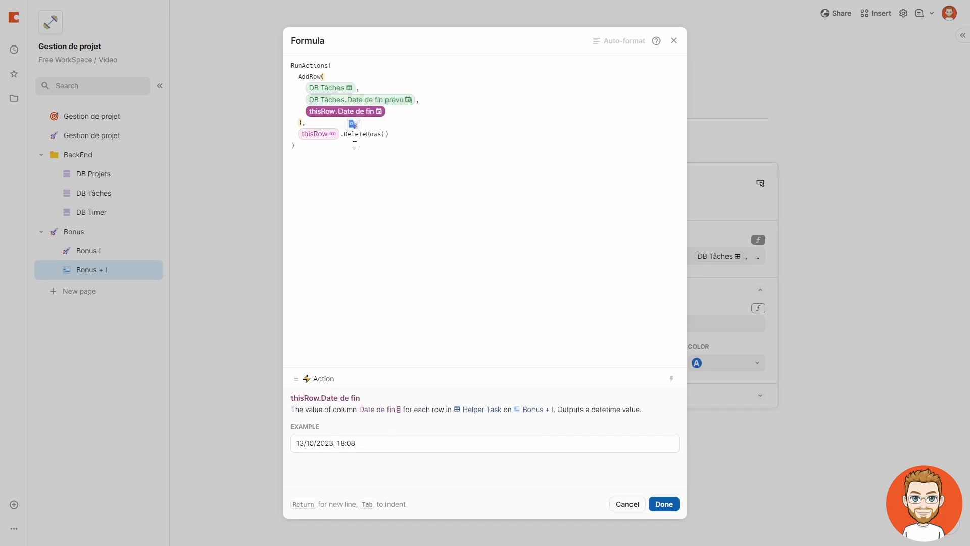
left_click(303, 144)
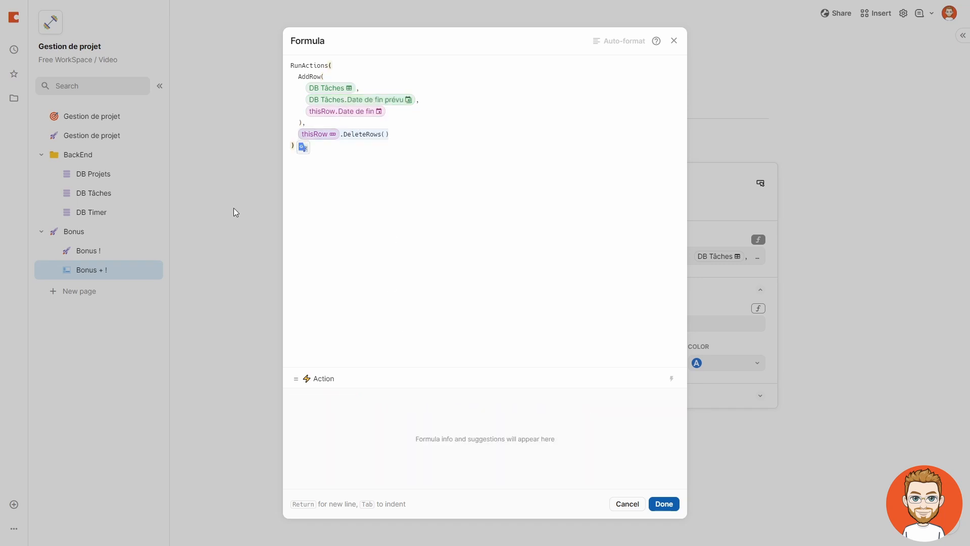
left_click(234, 213)
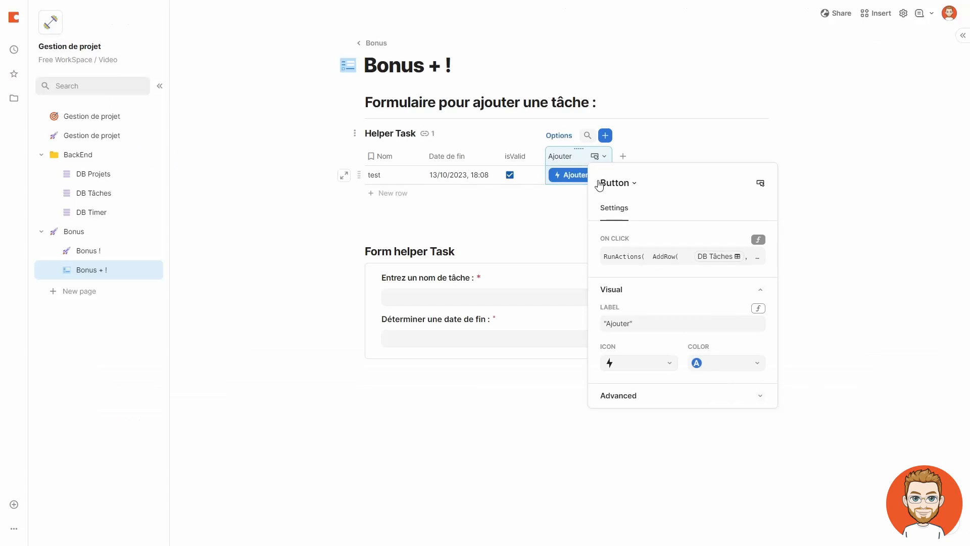
left_click(357, 175)
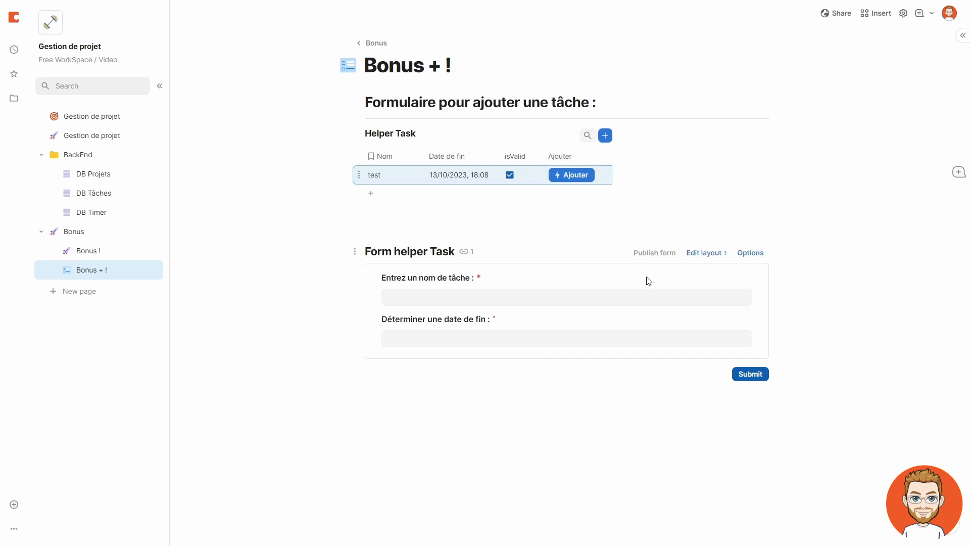
left_click(535, 223)
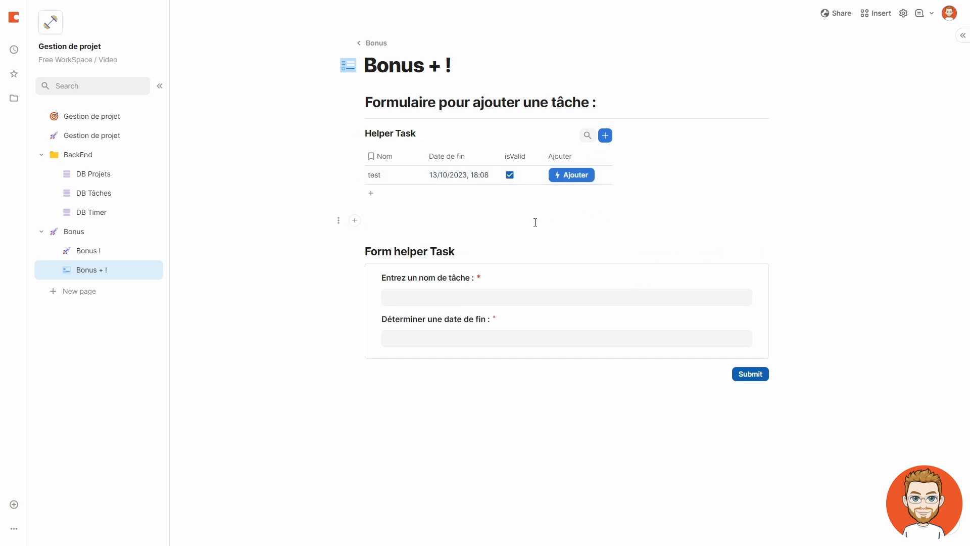
left_click(356, 252)
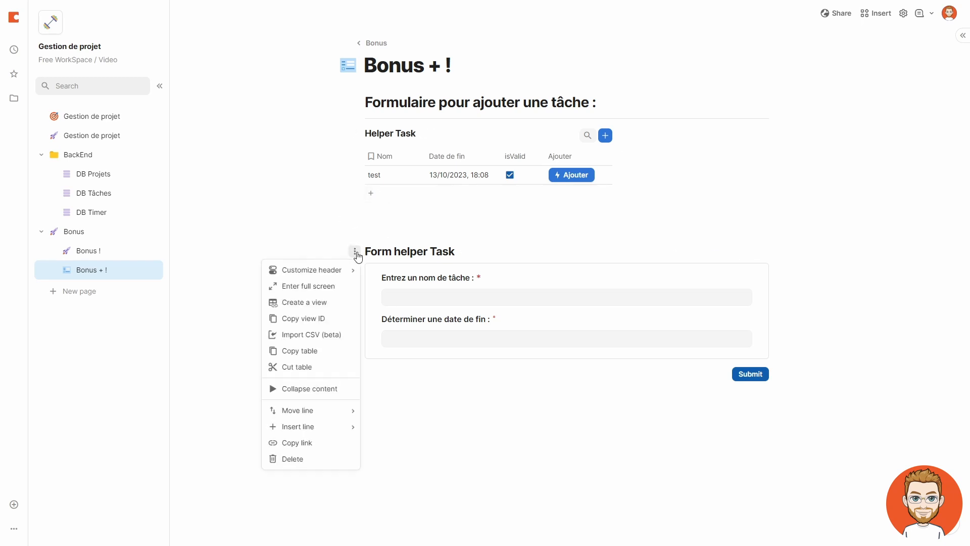
left_click(399, 249)
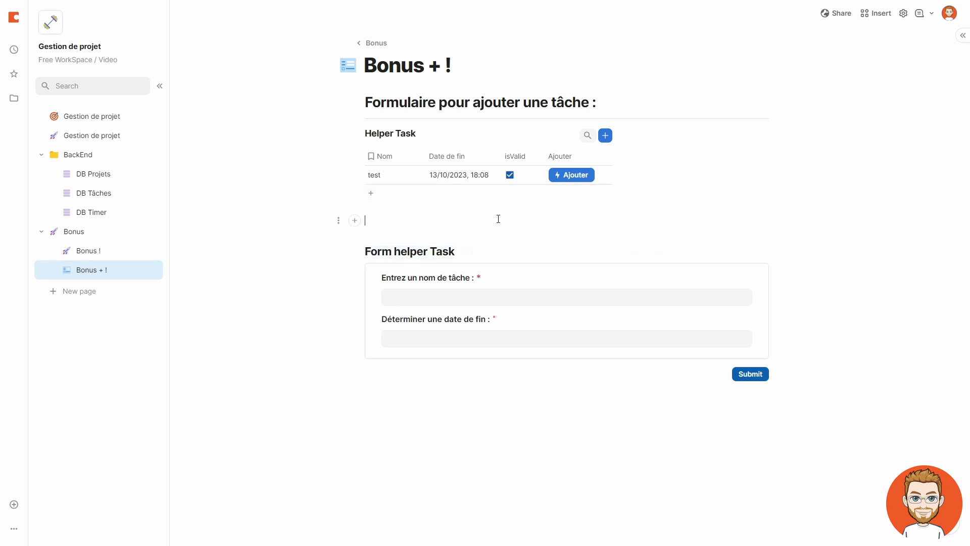
type("/for")
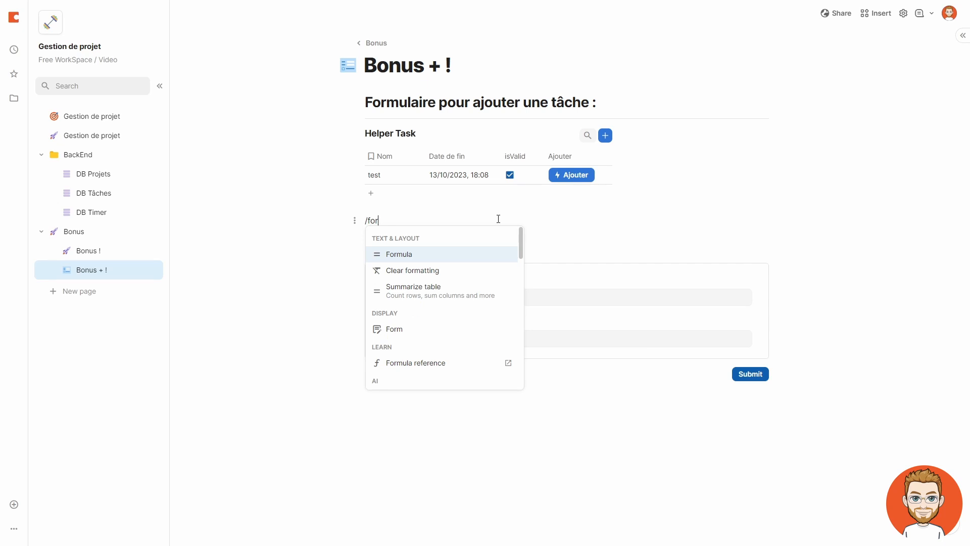
type("m")
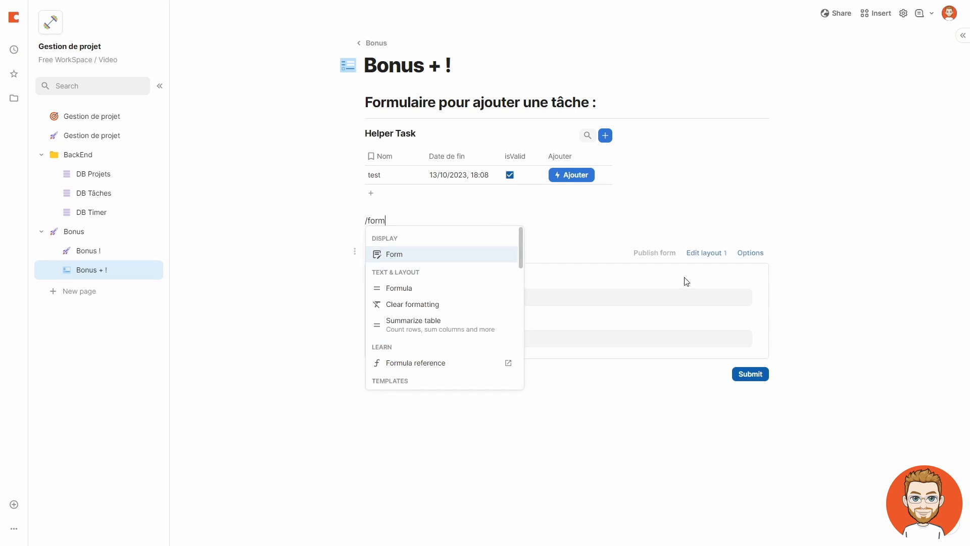
left_click_drag(424, 220, 365, 221)
key("BackSpace")
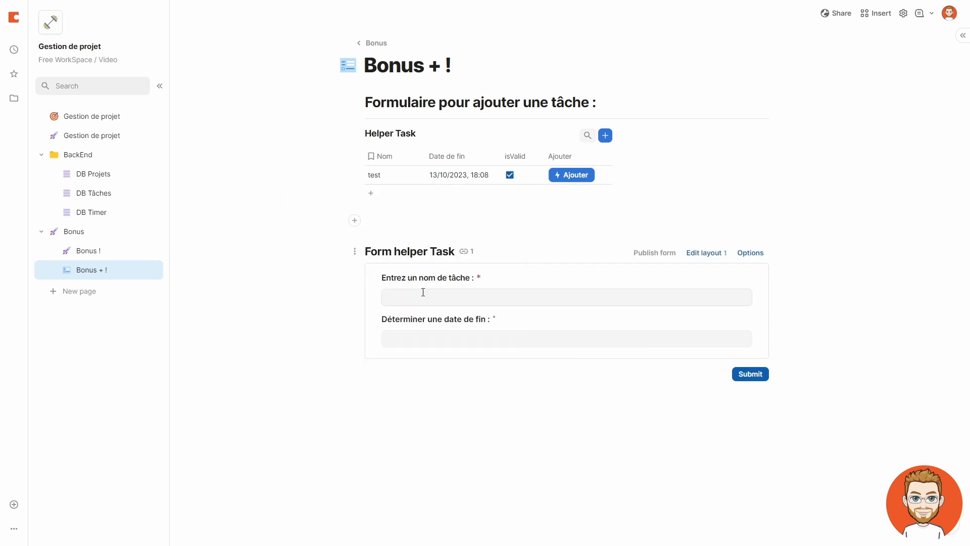
Step: Open the layout of the Form helper Task form for editing and look over its Nom field settings and title
left_click(705, 255)
left_click(157, 159)
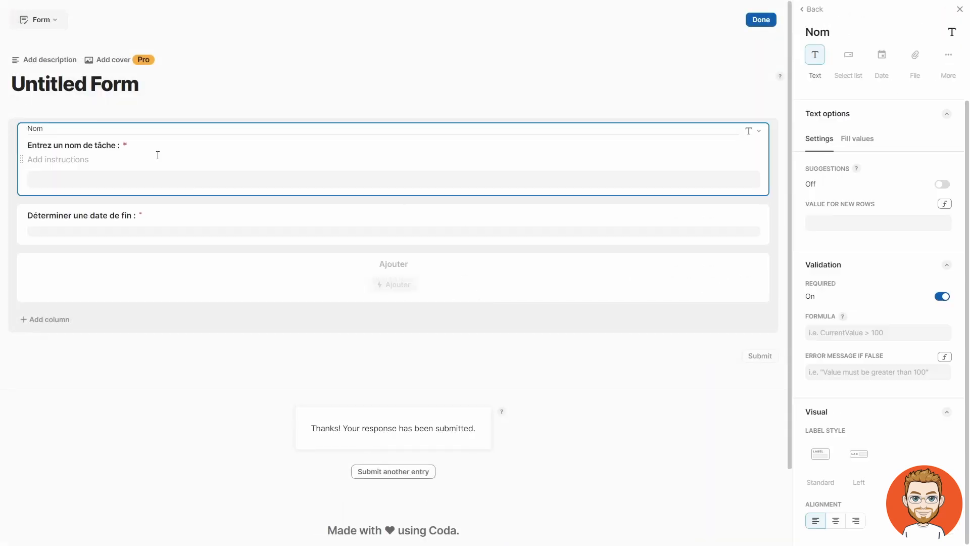
left_click(669, 90)
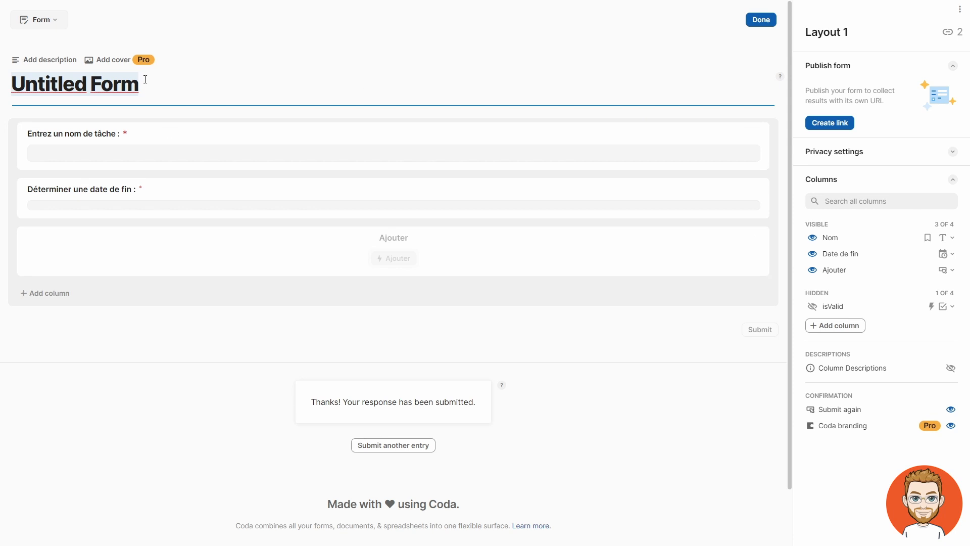
left_click(295, 106)
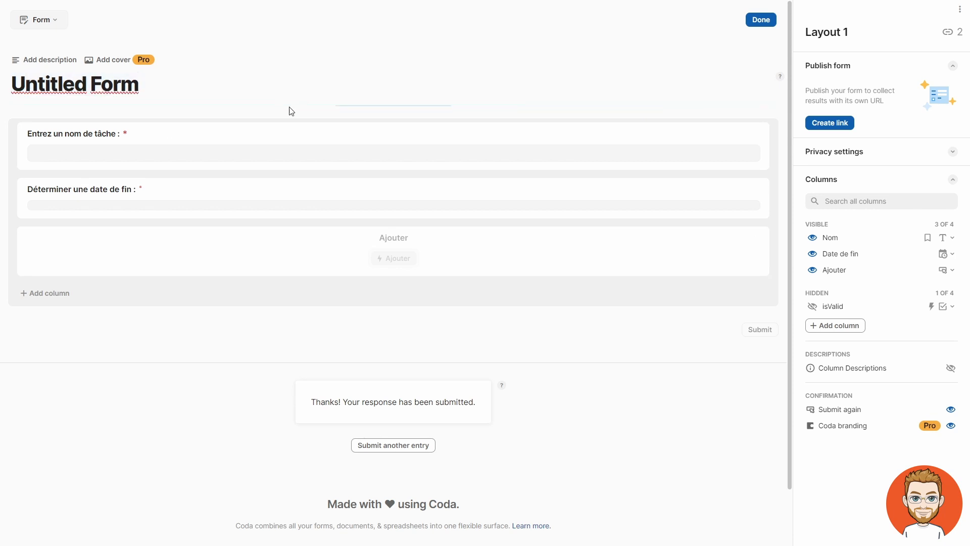
Step: Give the form's Nom field the validation formula CurrentValue.Length() > 3
left_click(212, 157)
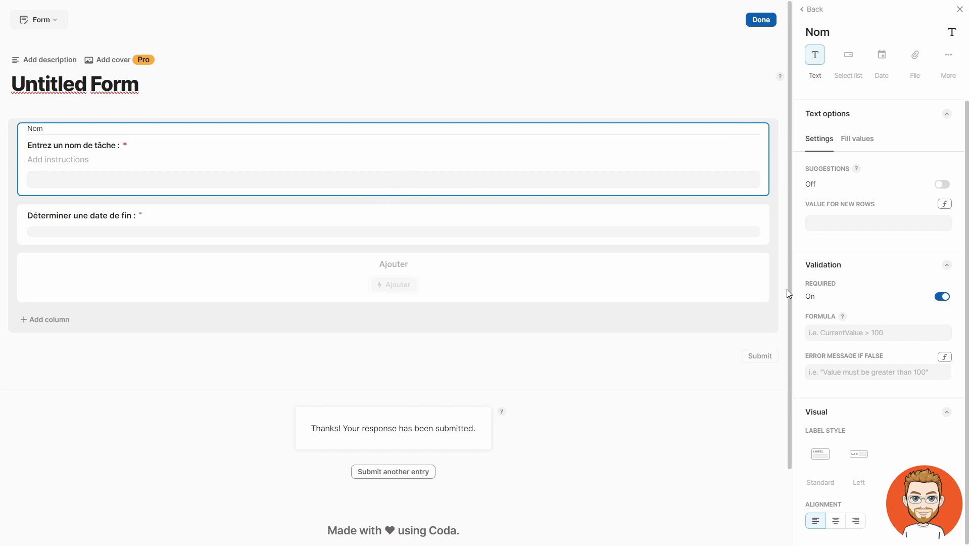
left_click(843, 334)
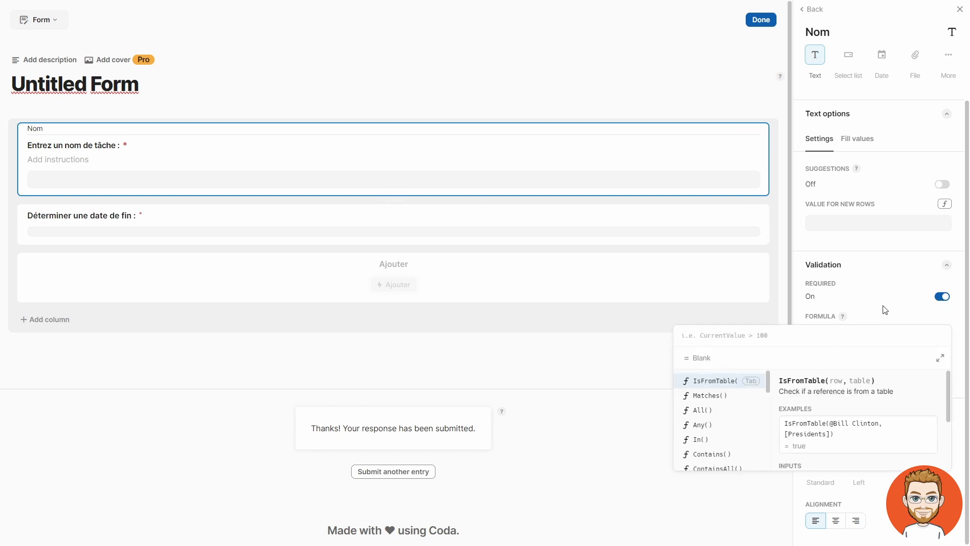
type("chartWeek")
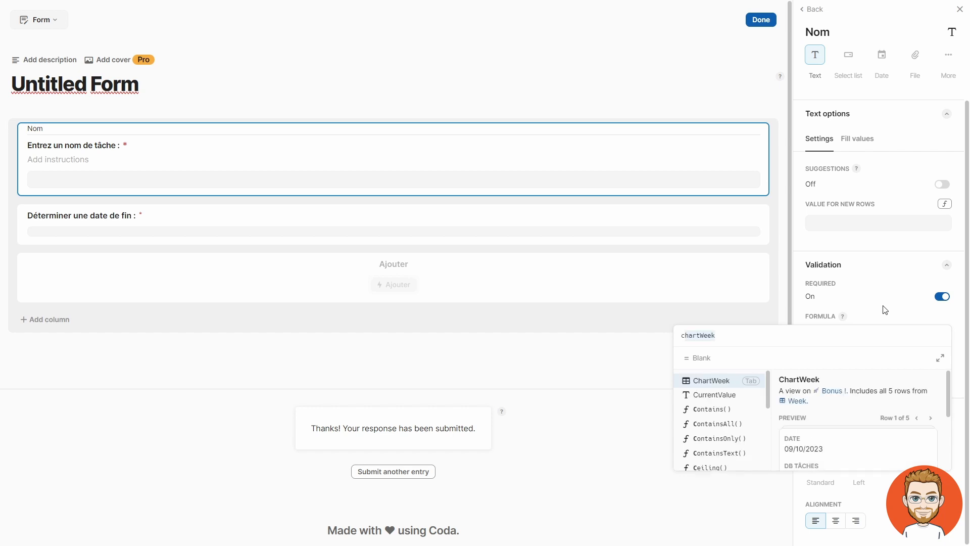
key("Down")
key("Tab")
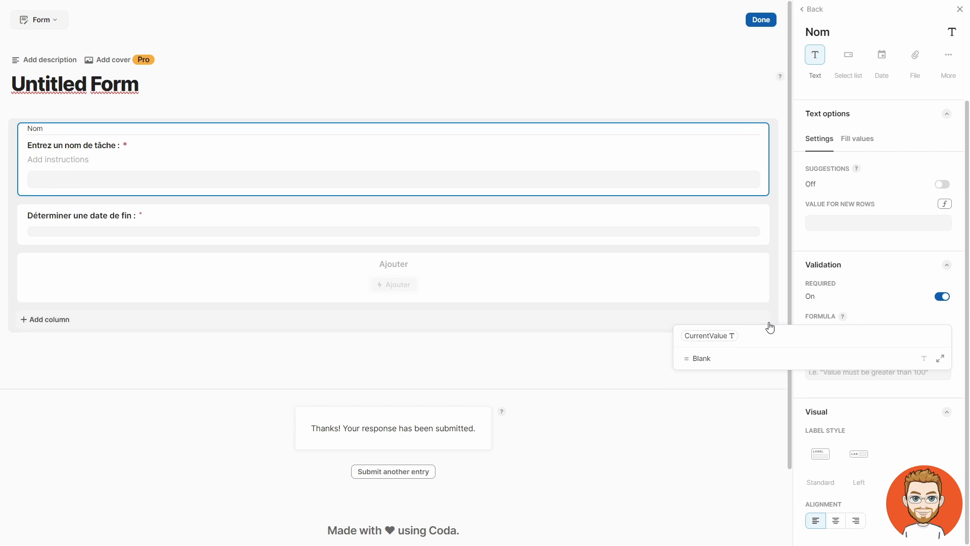
type(".length(")
key("Return")
type("> CurrentValue")
type("2")
key("BackSpace")
type("3")
left_click(865, 317)
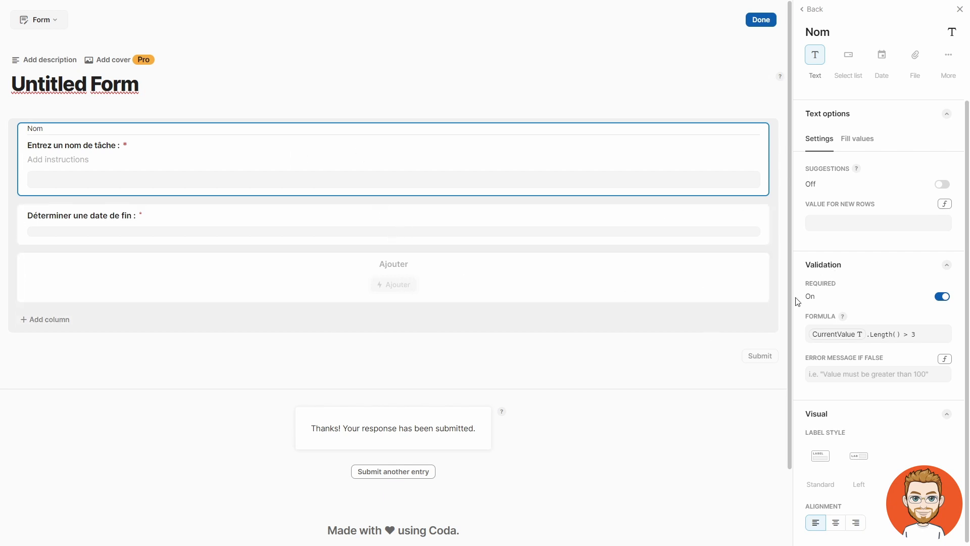
Step: Set the Nom field's error message for a failed validation to "Trop court !"
left_click(835, 368)
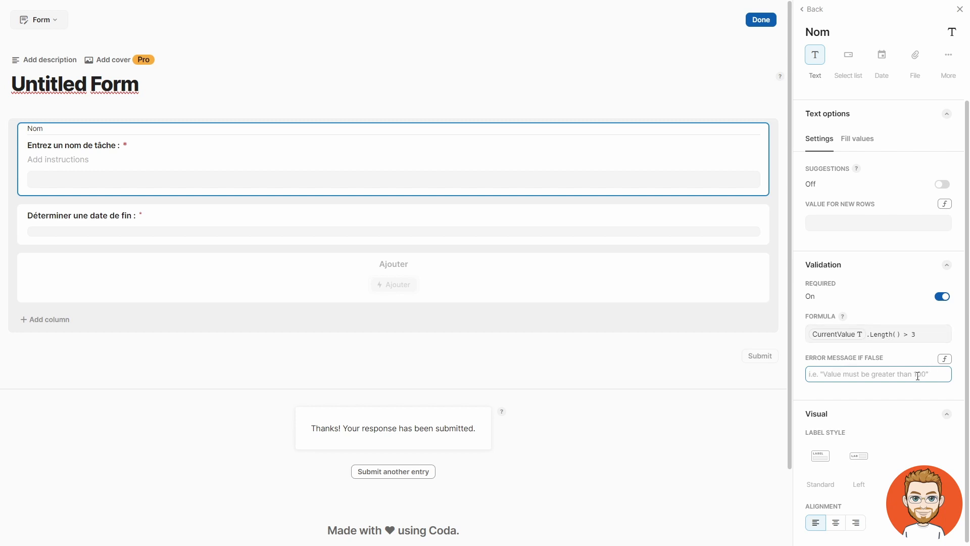
type("\"Trop court !")
left_click(784, 182)
left_click(655, 161)
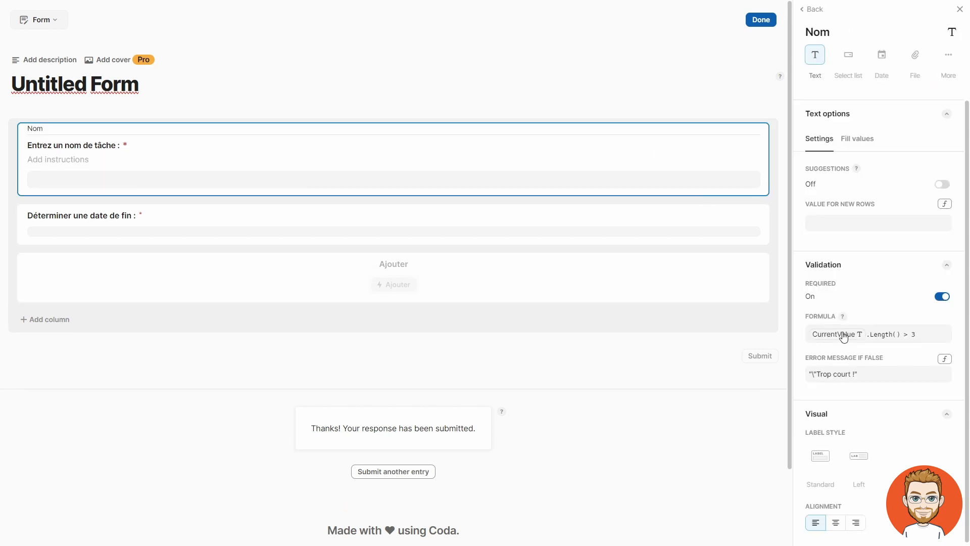
Step: Try other label styles and alignments on the Nom field, and return it to the Standard label with left alignment
left_click(817, 464)
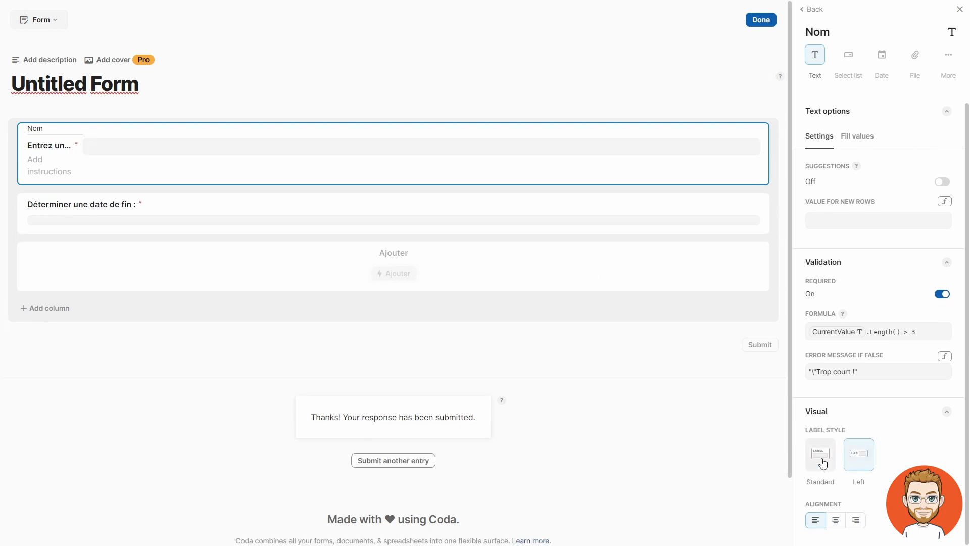
left_click(837, 525)
left_click(856, 520)
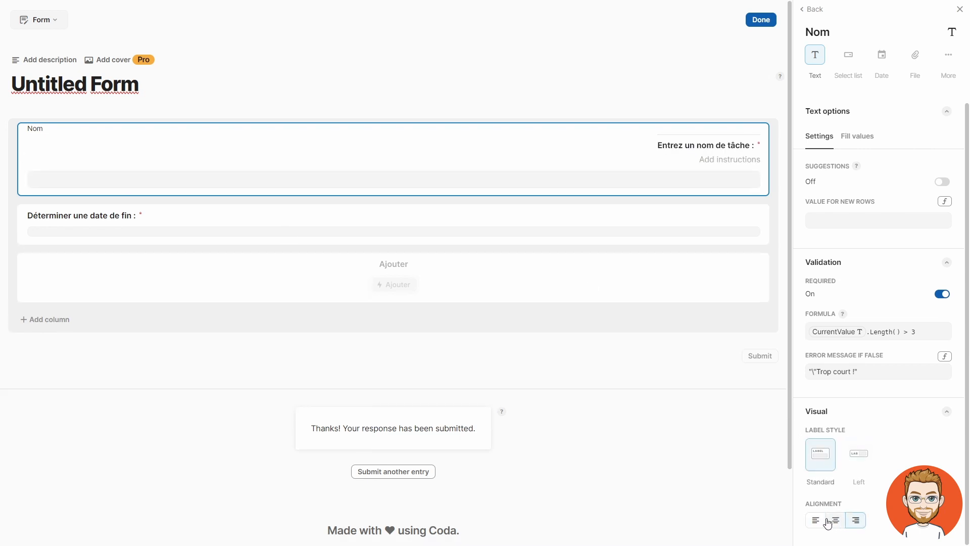
left_click(816, 521)
left_click(634, 76)
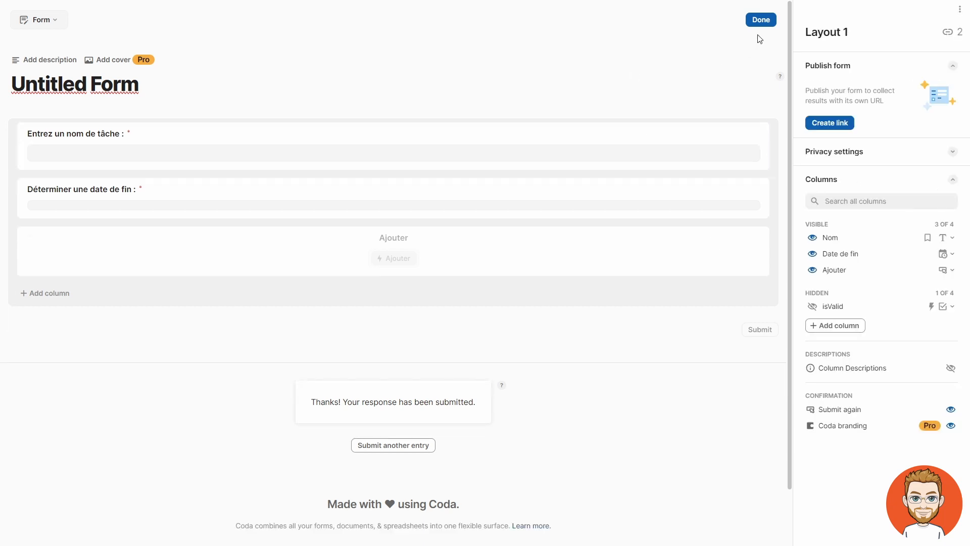
Step: Finish editing the form layout and test the task name validation with "te" and with "tese"
left_click(761, 20)
left_click(551, 297)
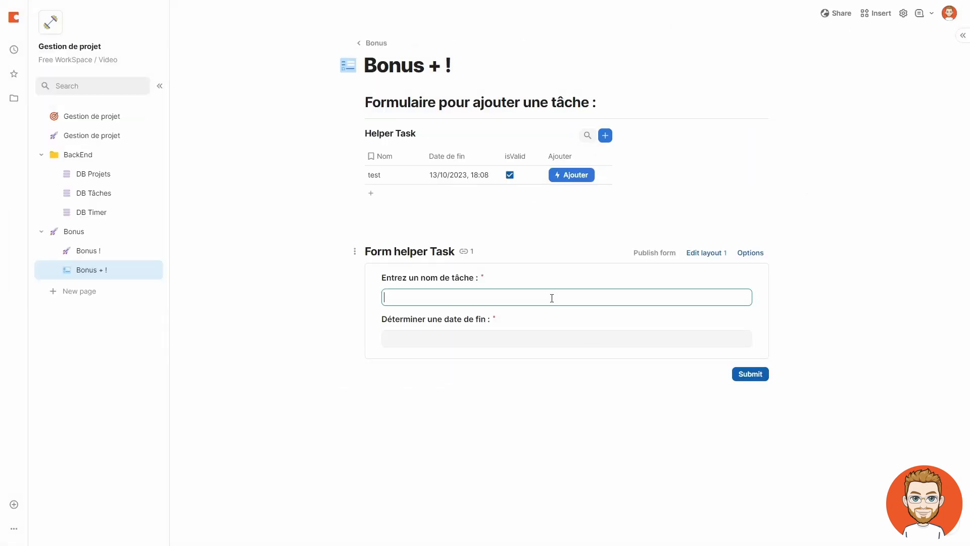
type("te")
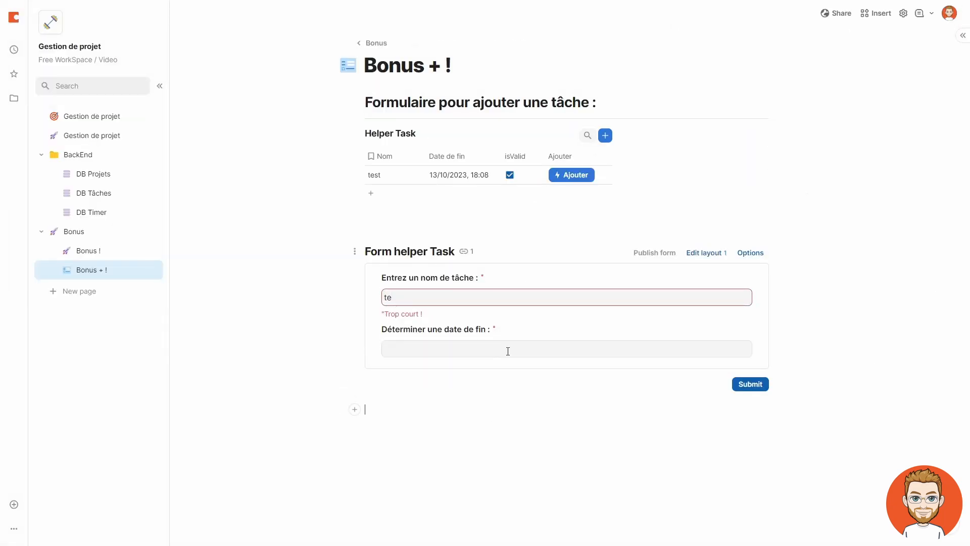
left_click(416, 299)
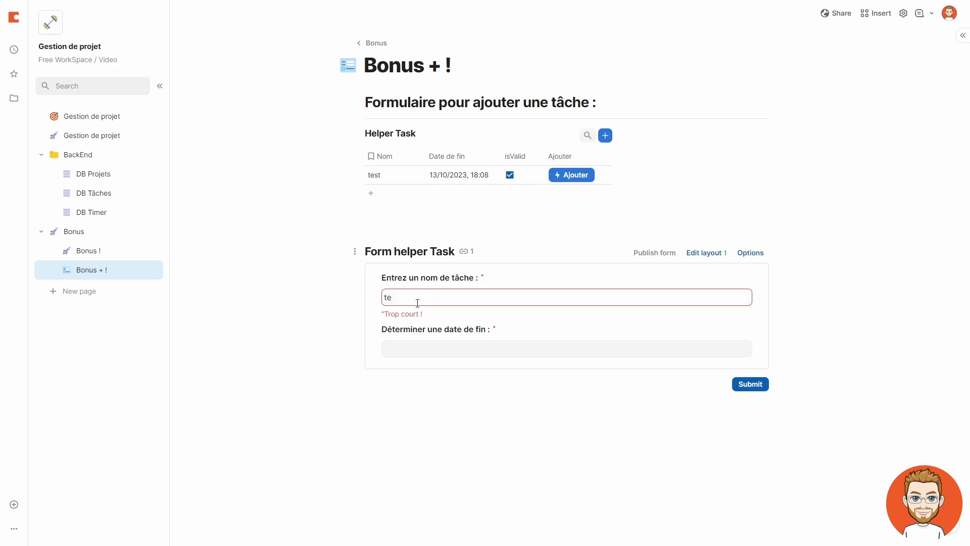
type("se")
left_click(520, 416)
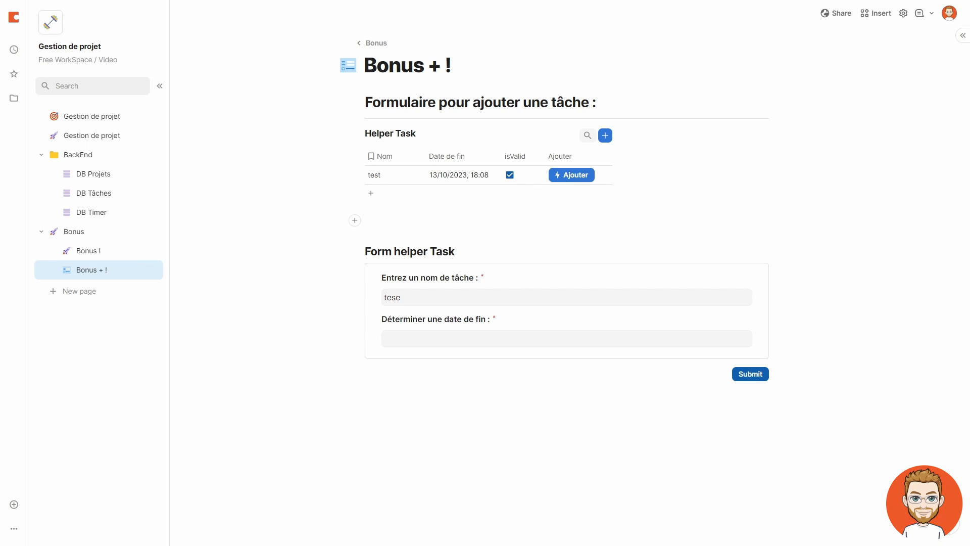
Step: Examine the Locking options for the Bonus + ! page in the doc settings and close the settings
left_click(904, 13)
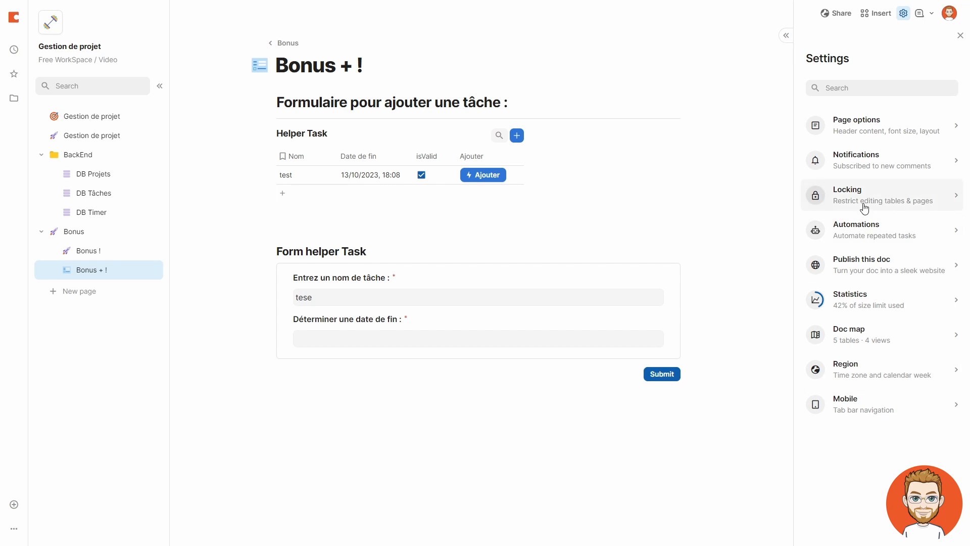
left_click(905, 210)
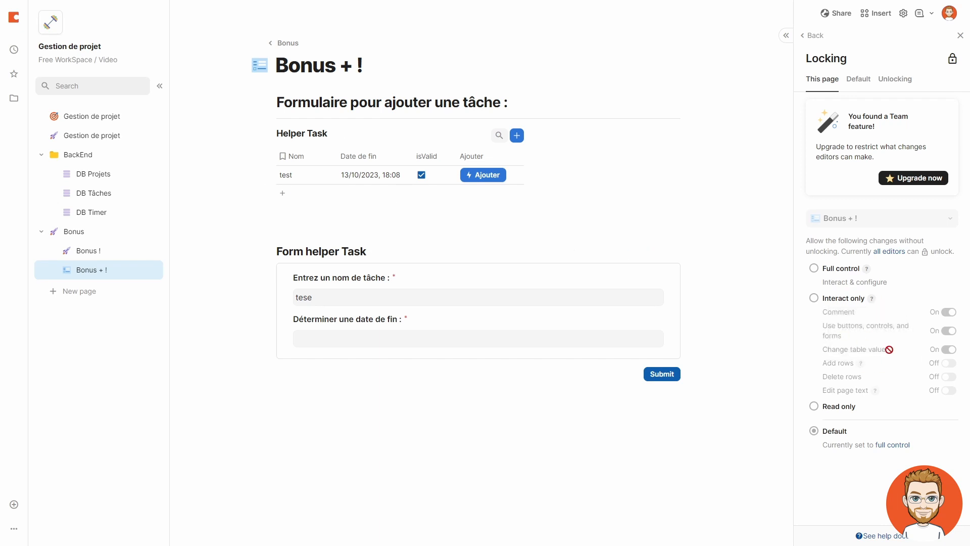
left_click(958, 36)
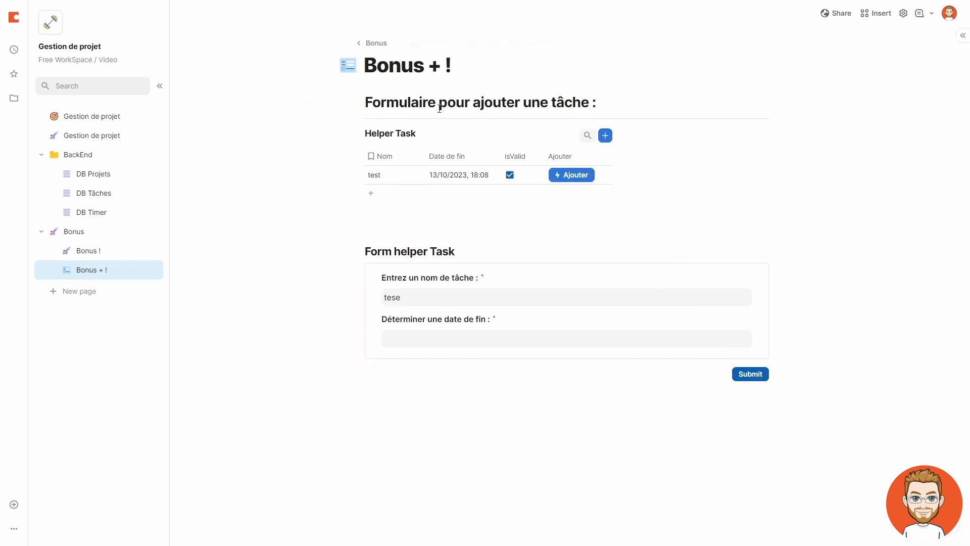
Step: Open the Gestion de projet page with the rocket icon and place the cursor on the empty line below its task table
left_click(87, 135)
left_click(327, 111)
left_click(321, 310)
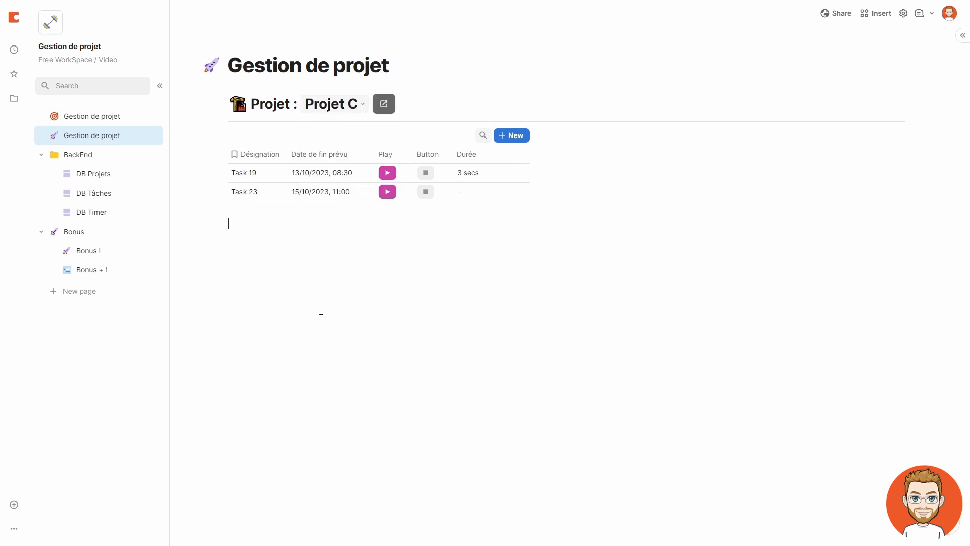
type("/")
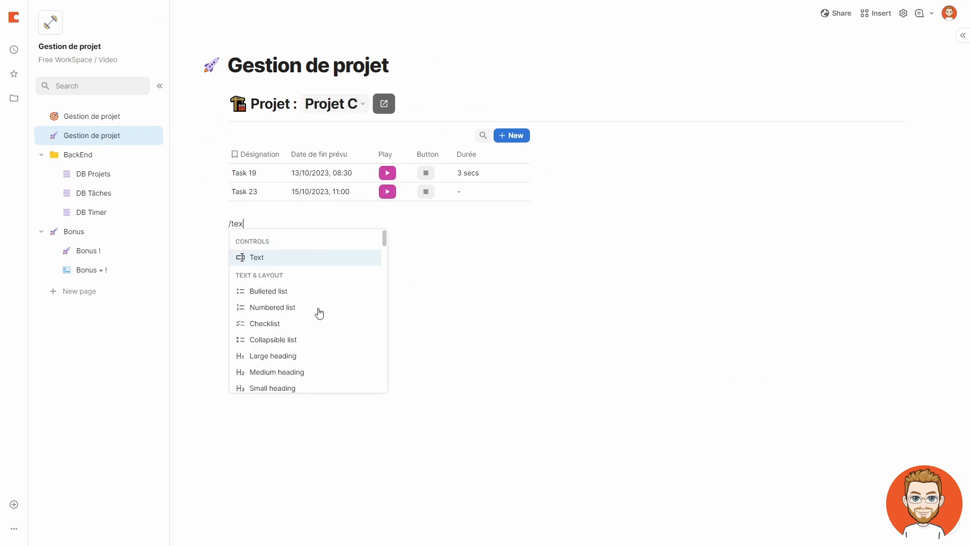
type("ch")
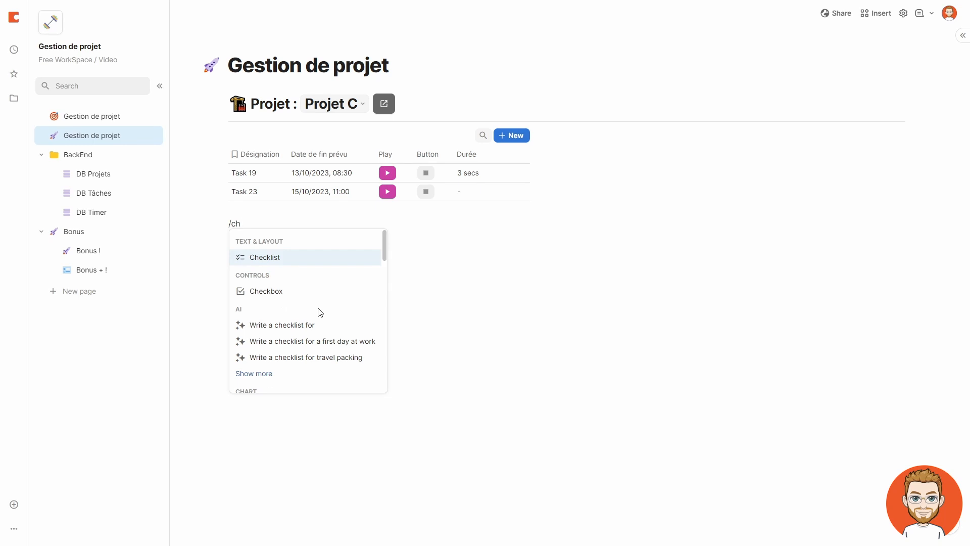
key("Down")
key("BackSpace")
key("BackSpace")
key("BackSpace")
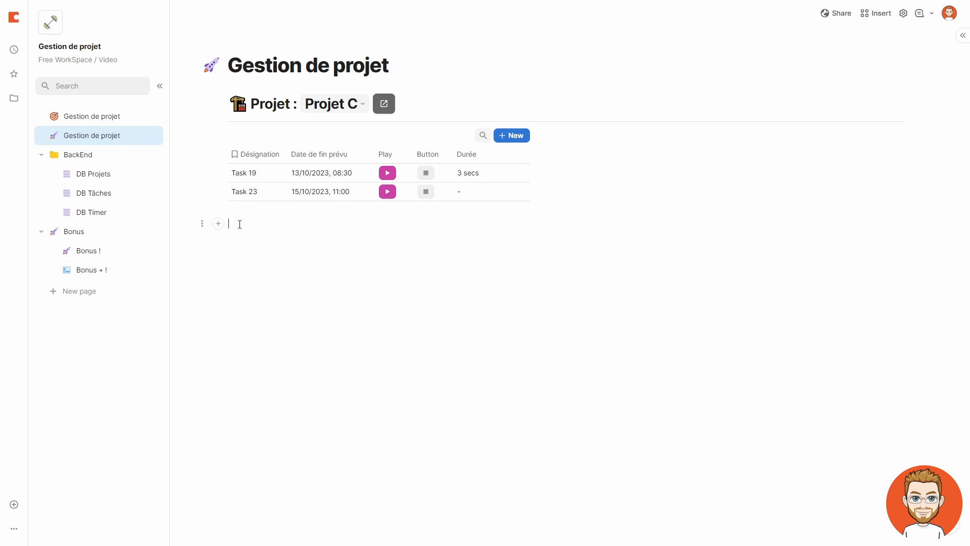